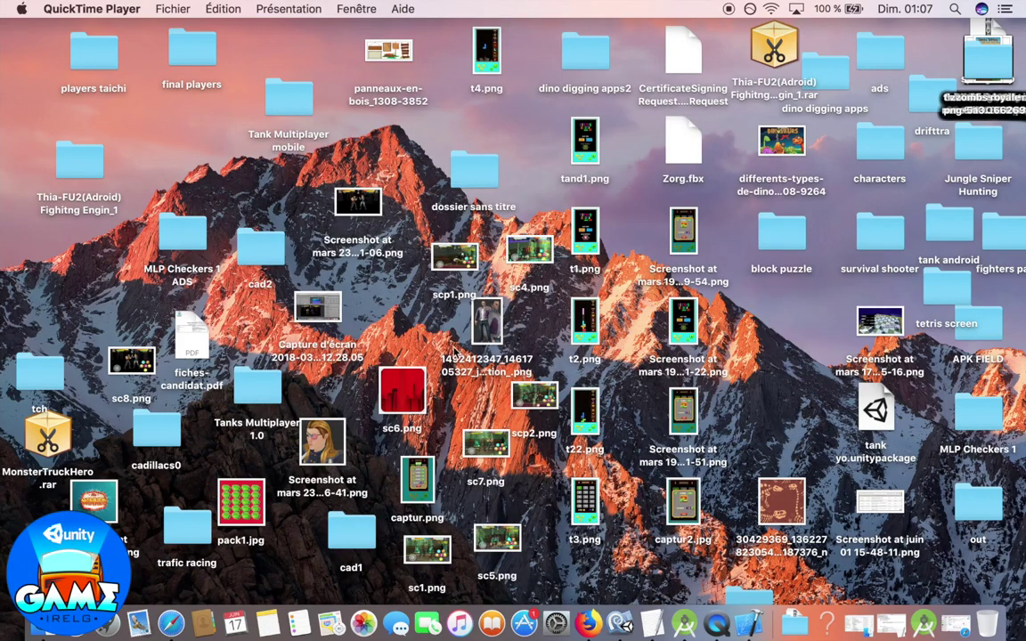
# Step: Launch Unity 2017.3.1f1 from Launchpad to bring up its Projects window
pyautogui.click(108, 626)
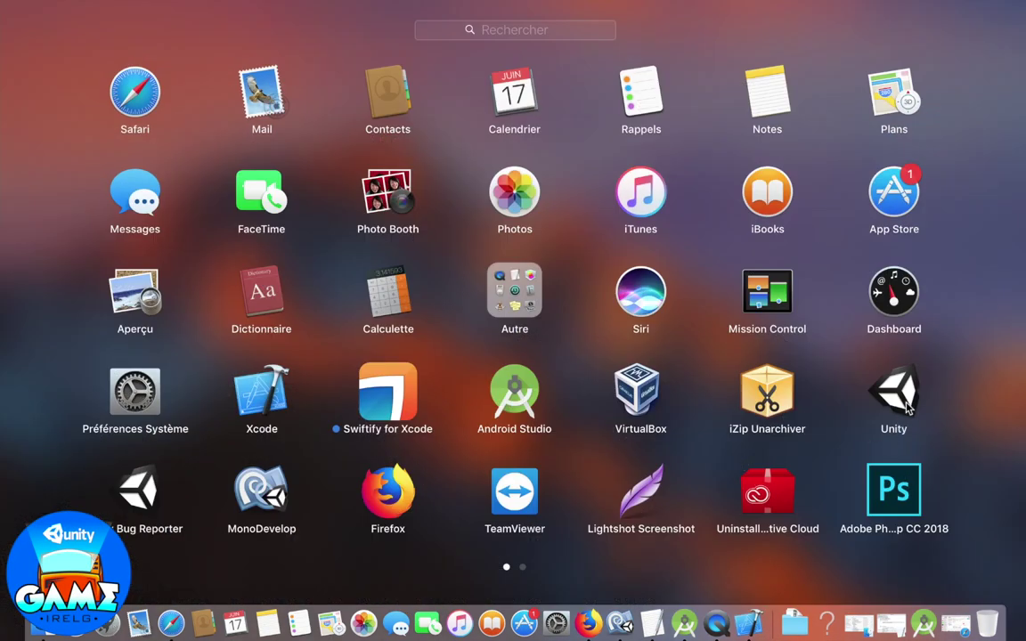
pyautogui.click(910, 403)
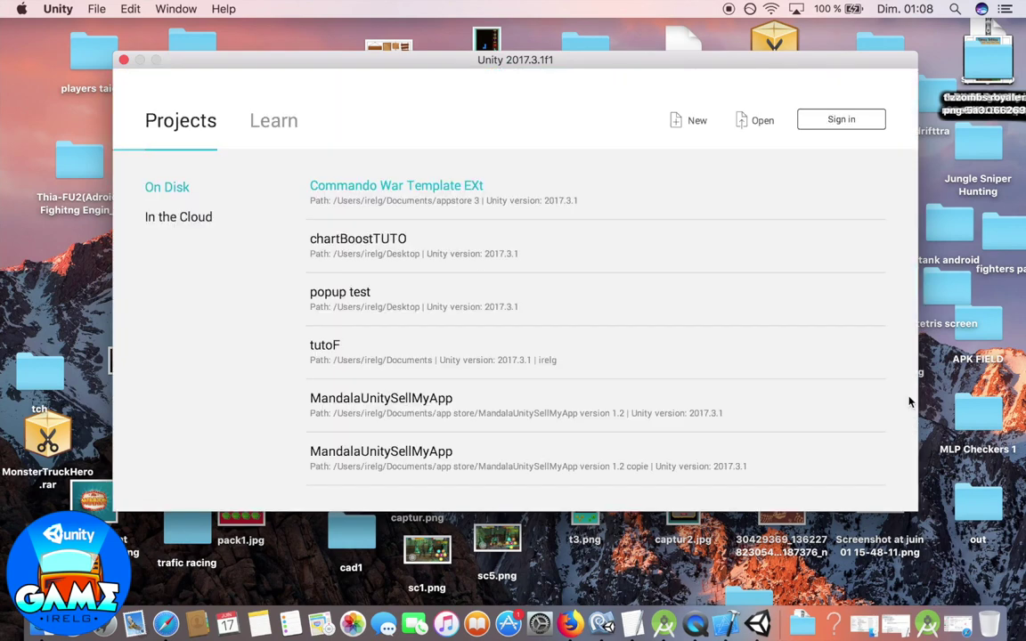
# Step: Create a new project named 'chartboost TUTO', keeping the 3D template and Desktop location
pyautogui.click(699, 123)
pyautogui.click(471, 234)
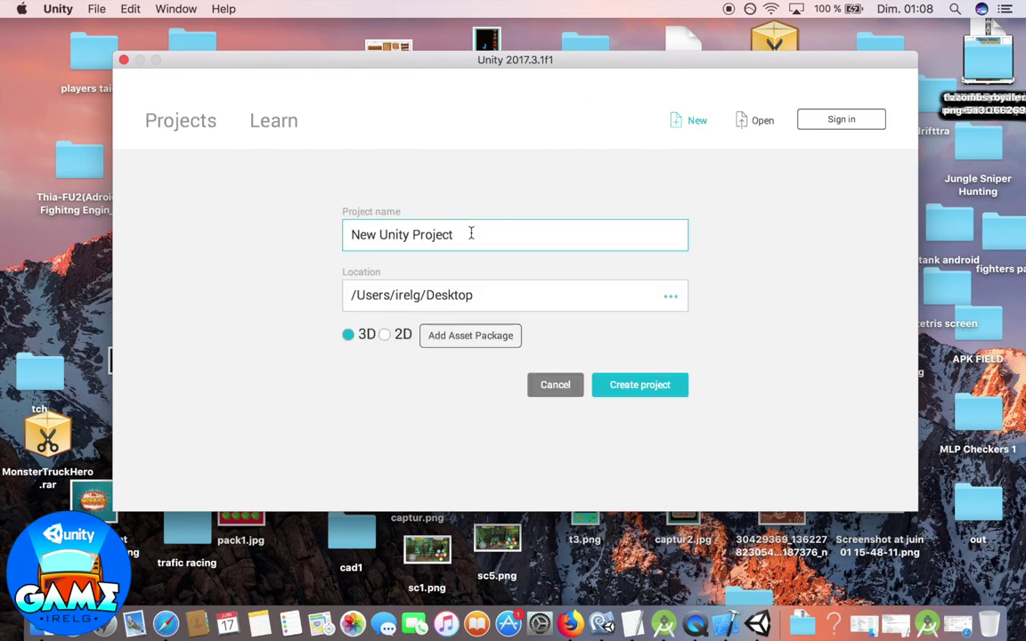
pyautogui.tripleClick(472, 233)
pyautogui.write('chartboost')
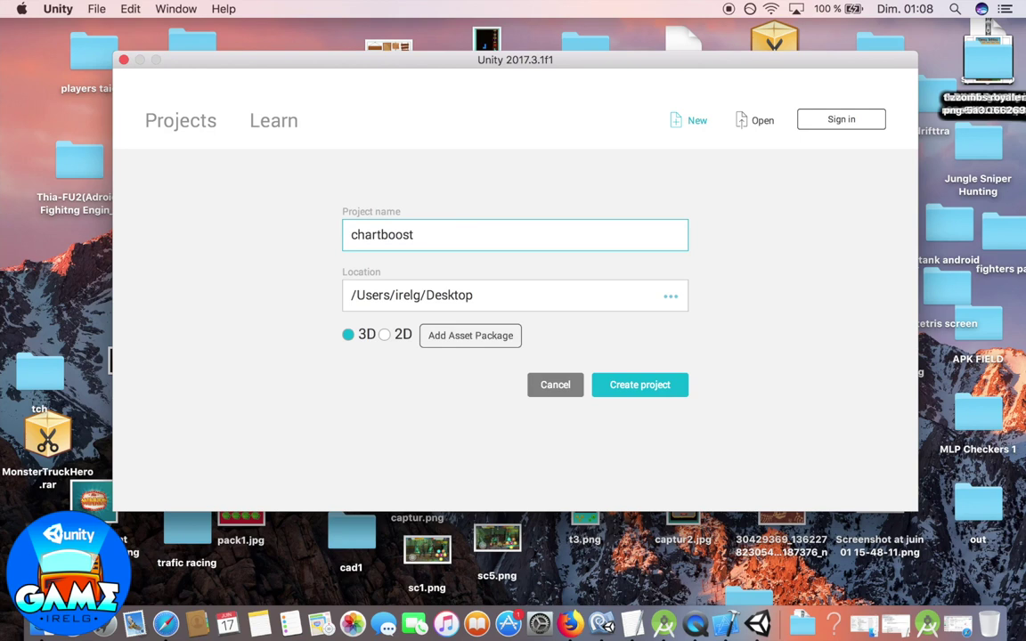
pyautogui.write(' TUTO')
pyautogui.press('Return')
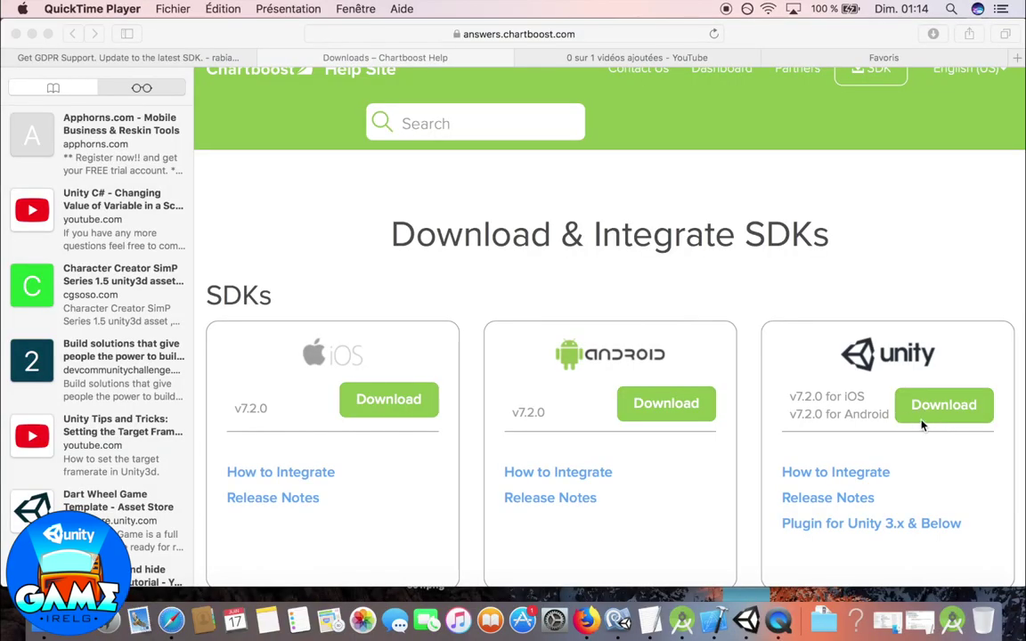
# Step: Download Chartboost SDK v7.2.0 from the Chartboost GDPR support page
pyautogui.click(923, 426)
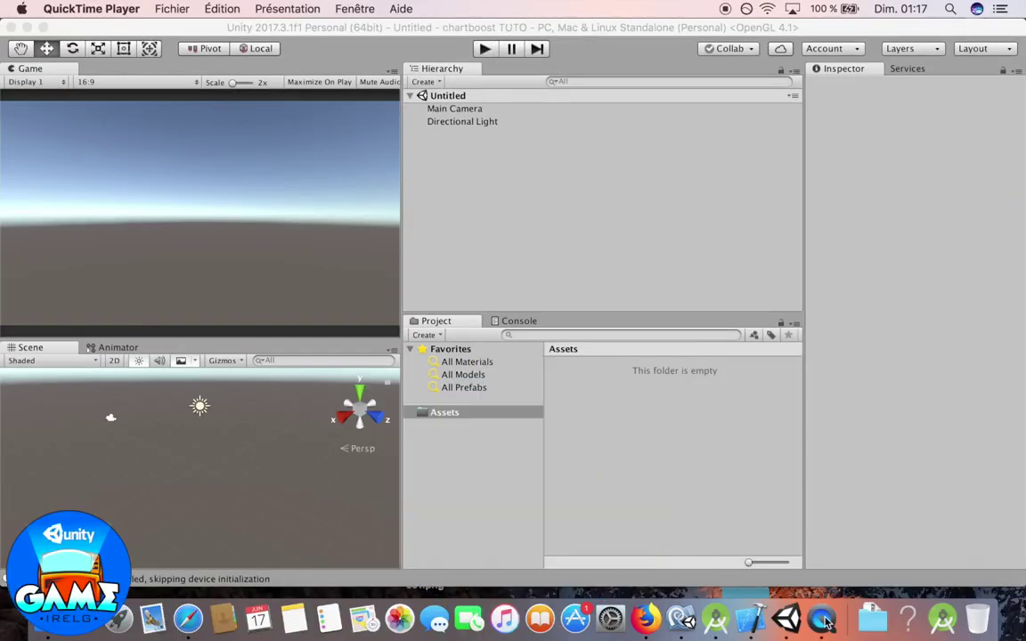
# Step: Import all files of the CBUnityPlugin package from the Downloads folder
pyautogui.click(873, 619)
pyautogui.click(805, 528)
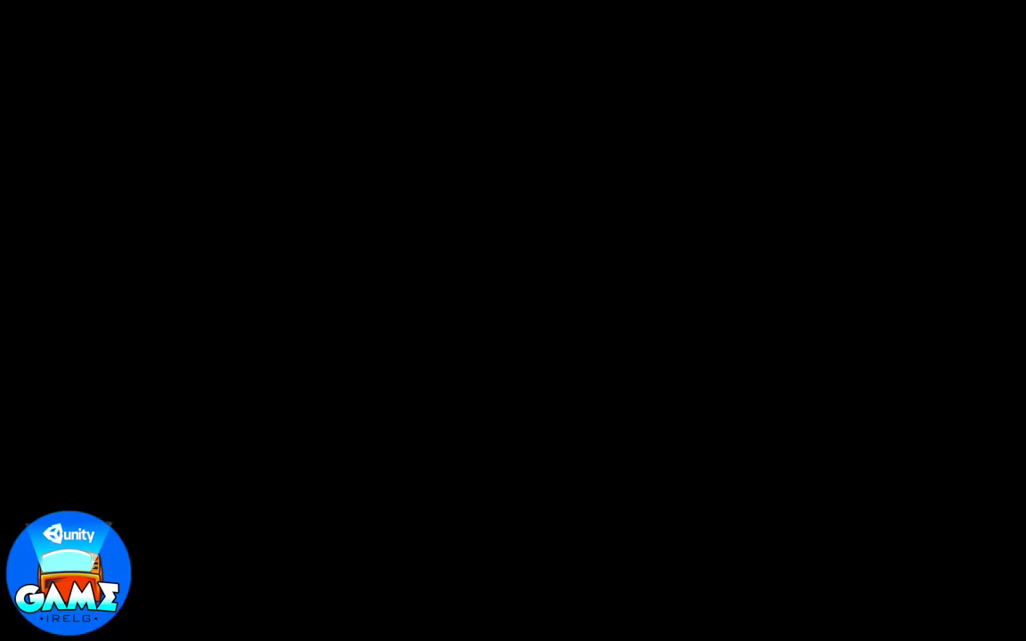
pyautogui.doubleClick(366, 264)
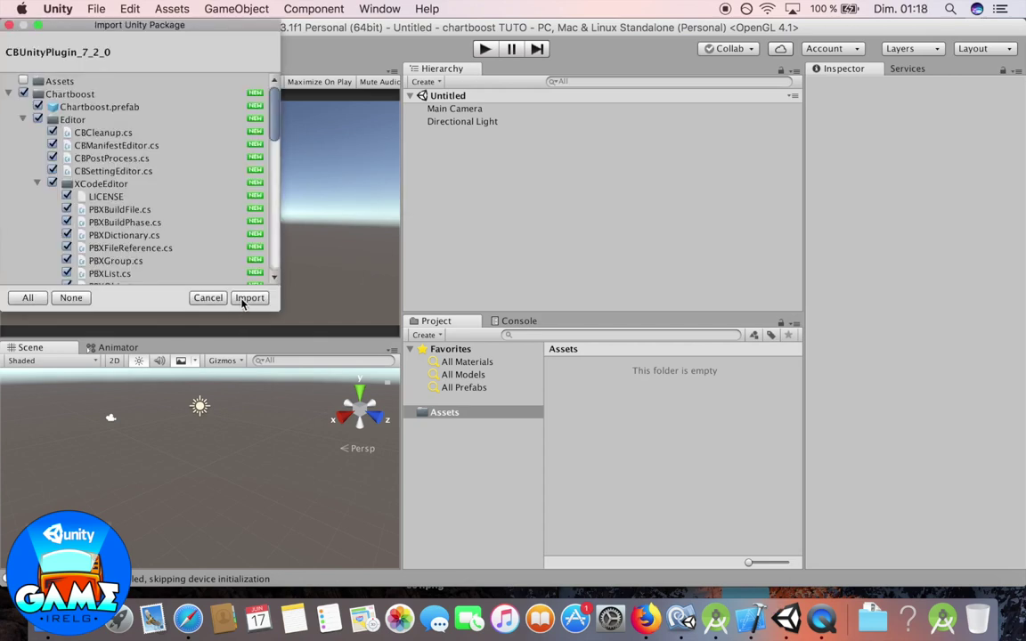
pyautogui.click(248, 299)
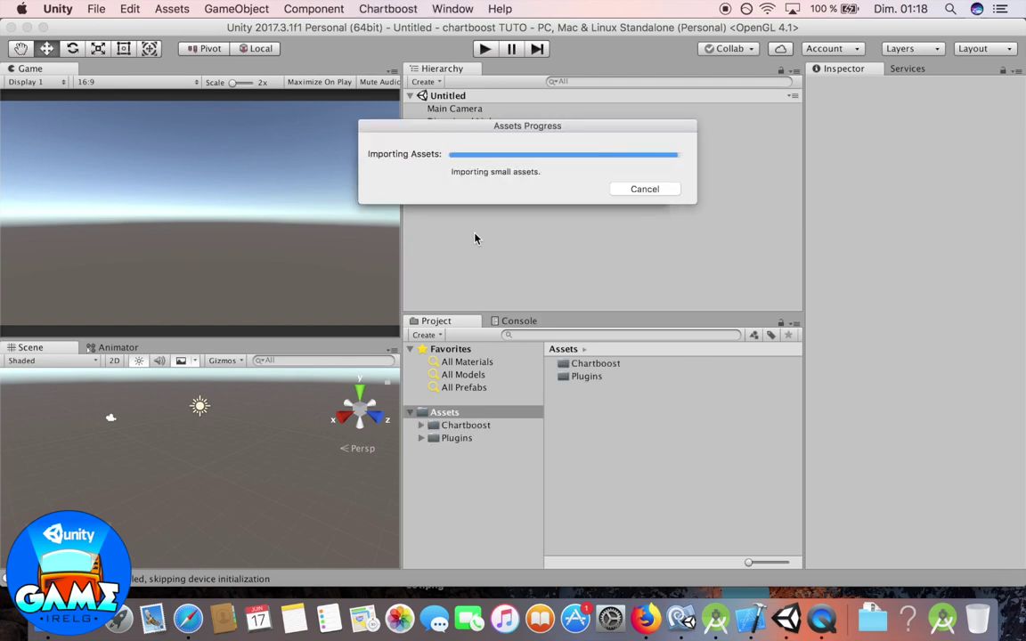
# Step: Drag the Chartboost prefab from Assets/Chartboost into the scene Hierarchy
pyautogui.click(579, 365)
pyautogui.doubleClick(579, 365)
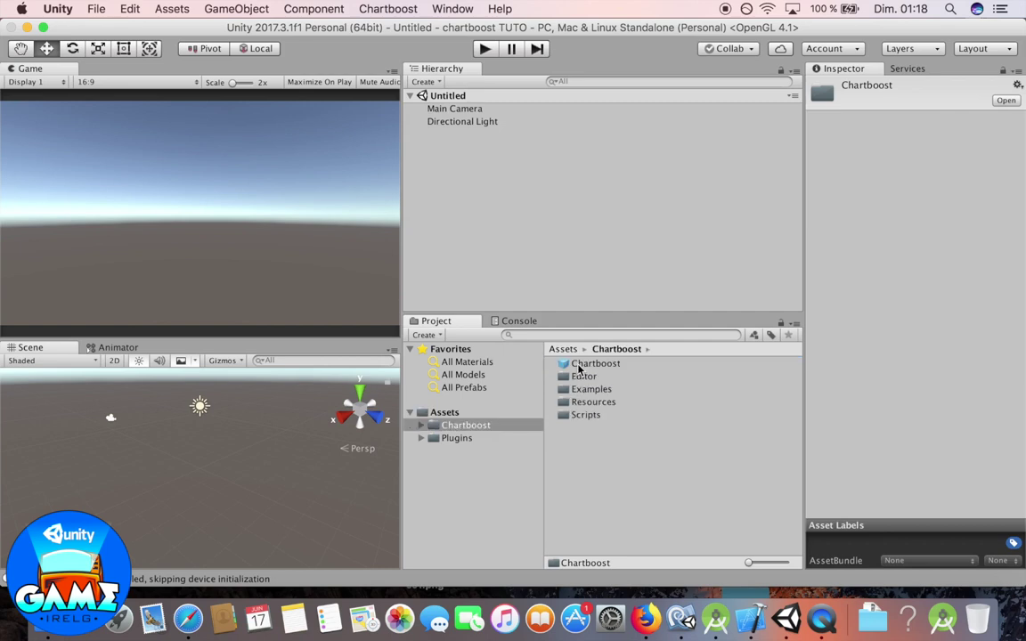
pyautogui.click(579, 368)
pyautogui.moveTo(579, 368); pyautogui.dragTo(427, 147)
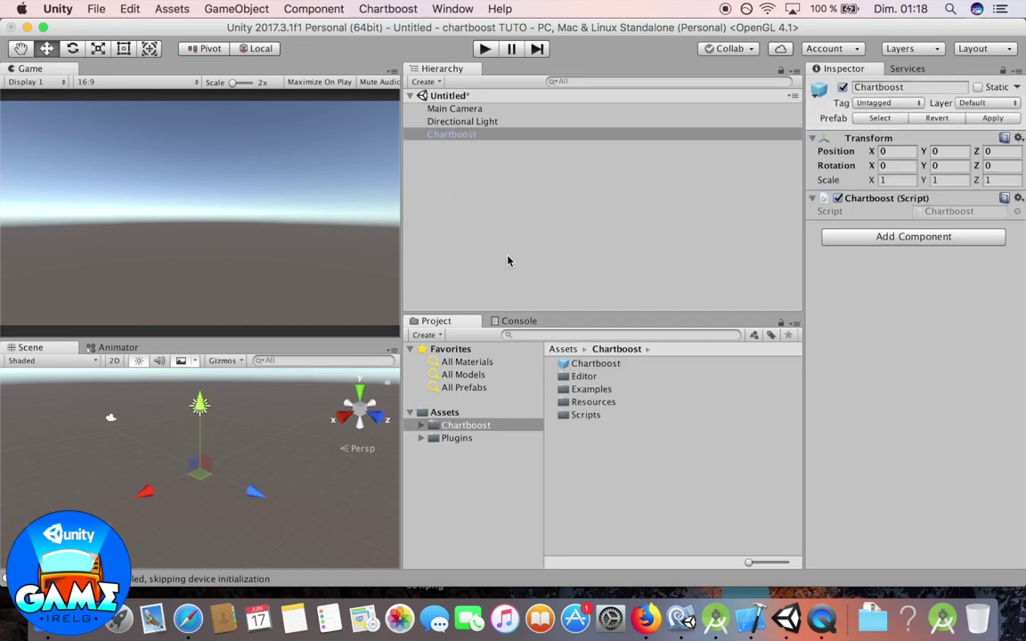
pyautogui.click(469, 195)
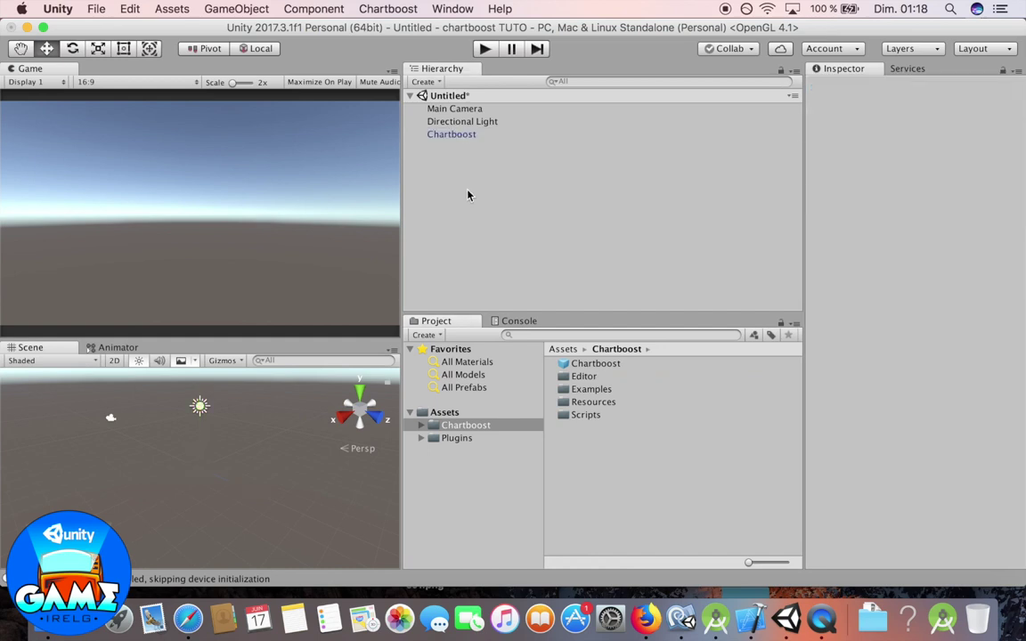
# Step: Add a UI Panel with its Canvas, put a Button inside it, and duplicate that button
pyautogui.rightClick(470, 189)
pyautogui.moveTo(560, 429)
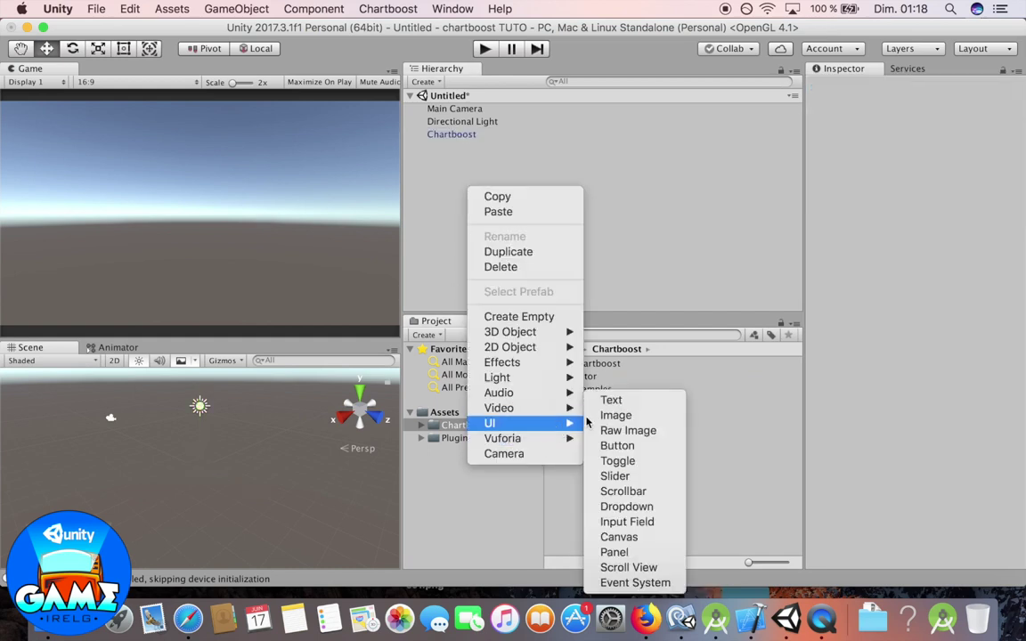
pyautogui.click(614, 553)
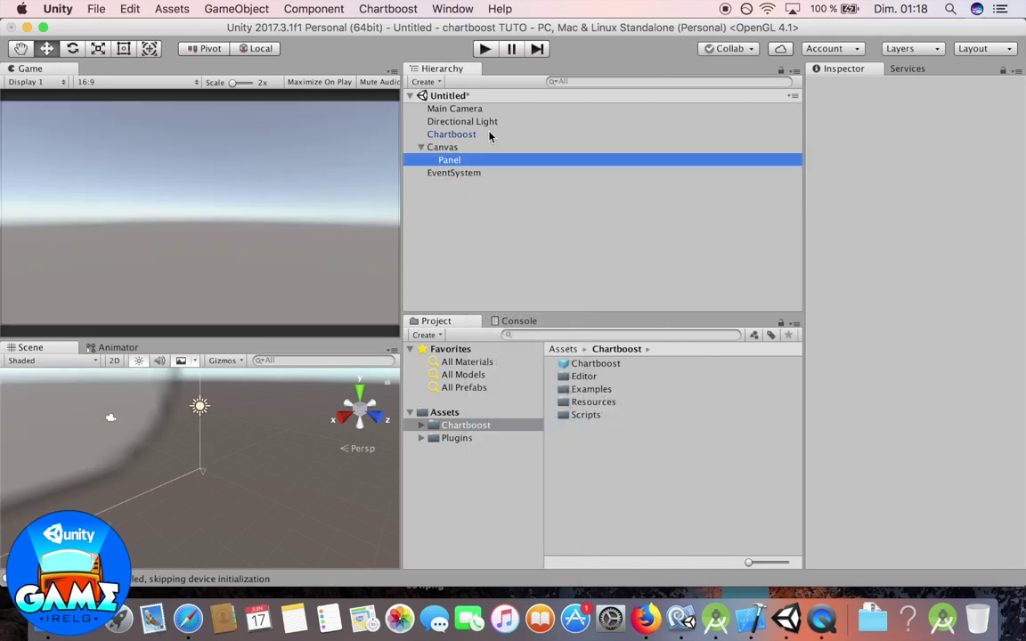
pyautogui.click(450, 159)
pyautogui.rightClick(452, 158)
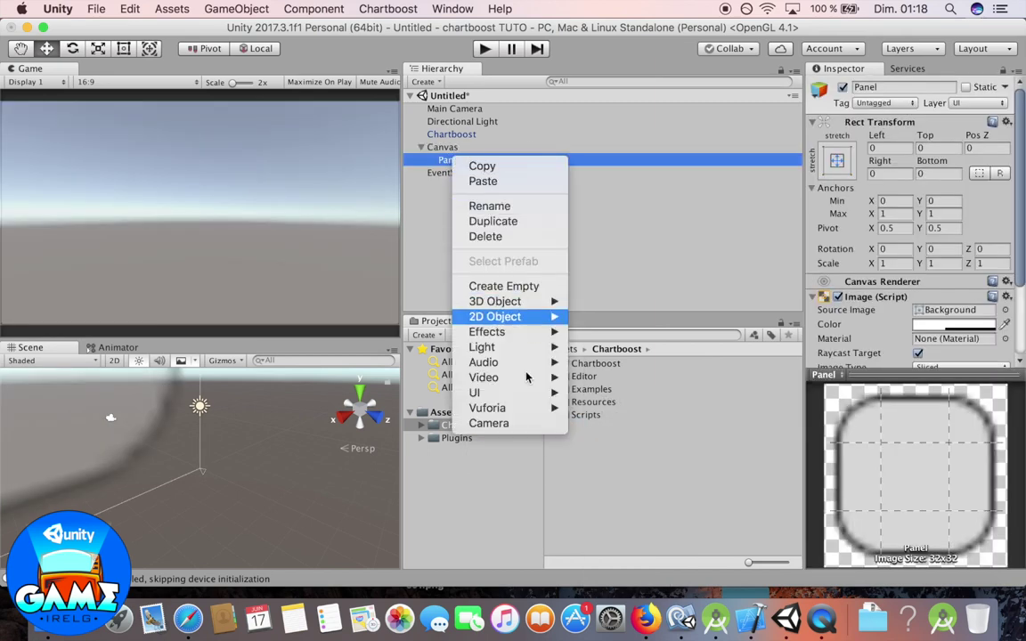
pyautogui.moveTo(554, 392)
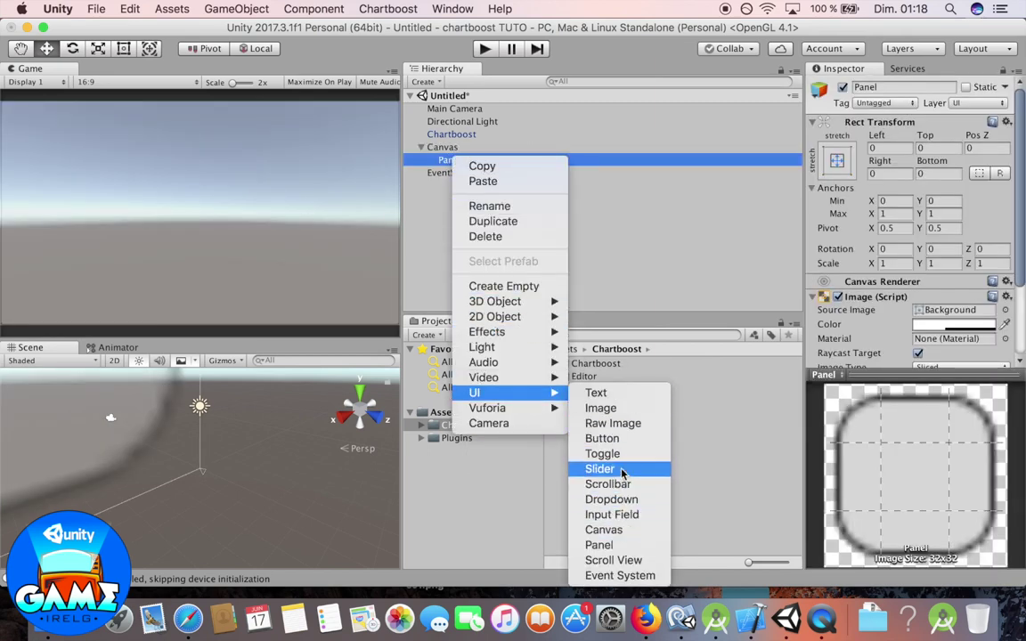
pyautogui.click(602, 439)
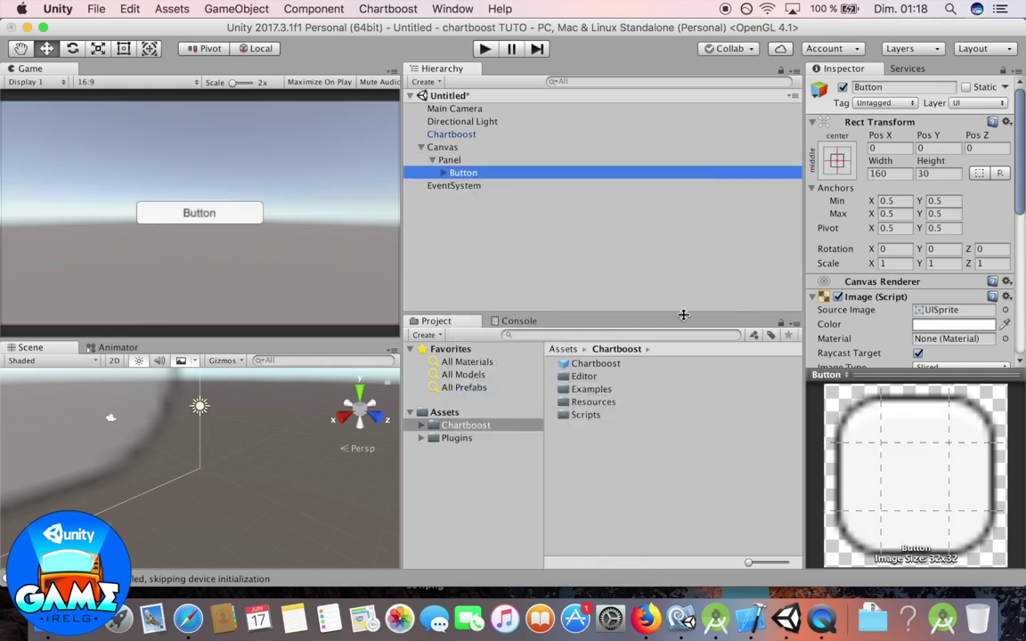
pyautogui.press('super+d')
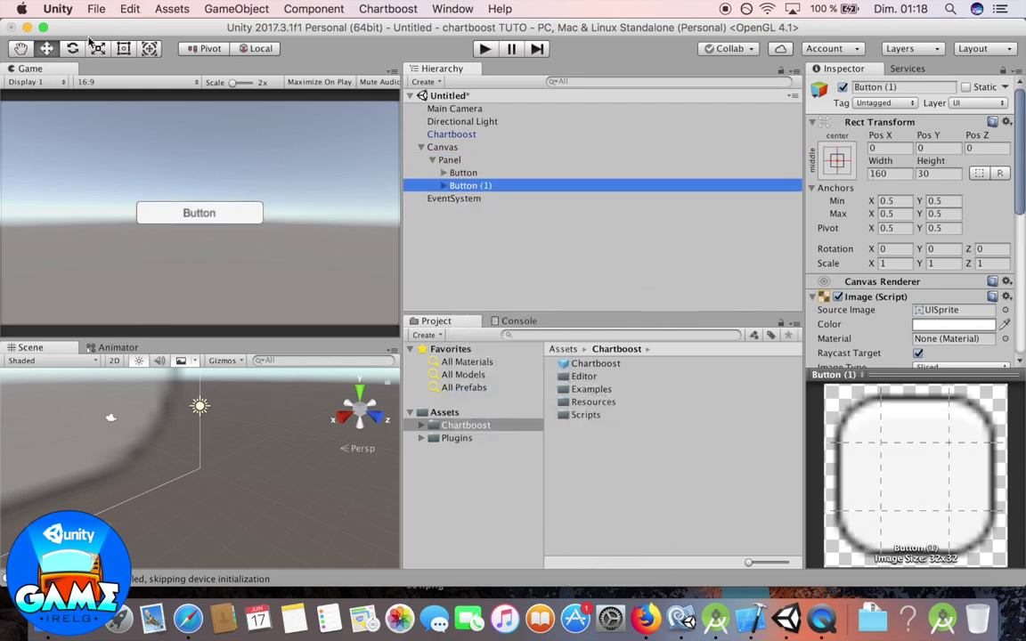
# Step: In 2D view, move Button (1) up and the original Button down below it
pyautogui.click(114, 362)
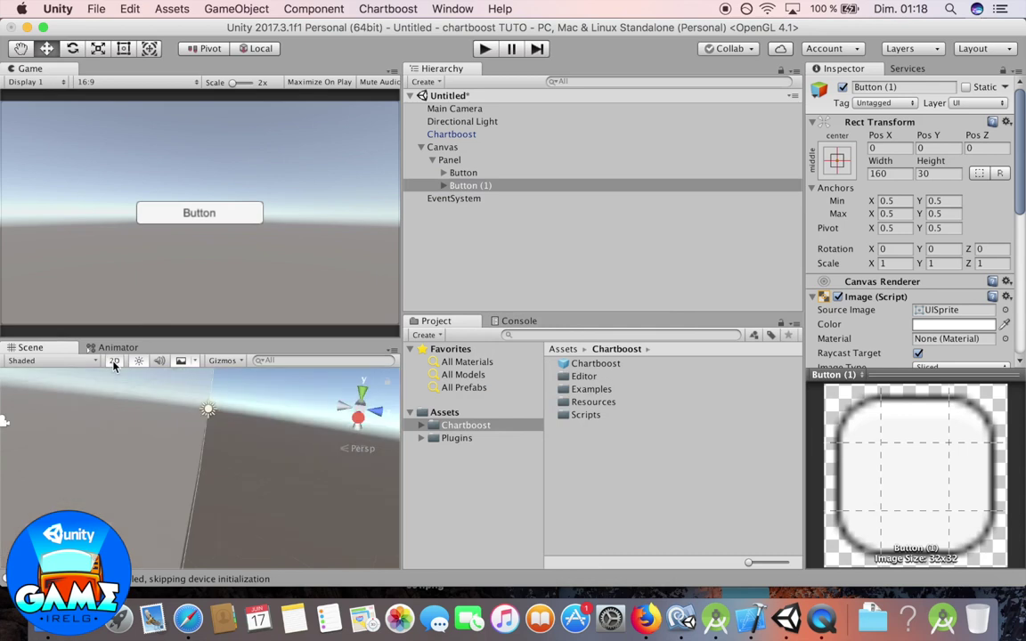
pyautogui.scroll(3, 247, 472)
pyautogui.press('q')
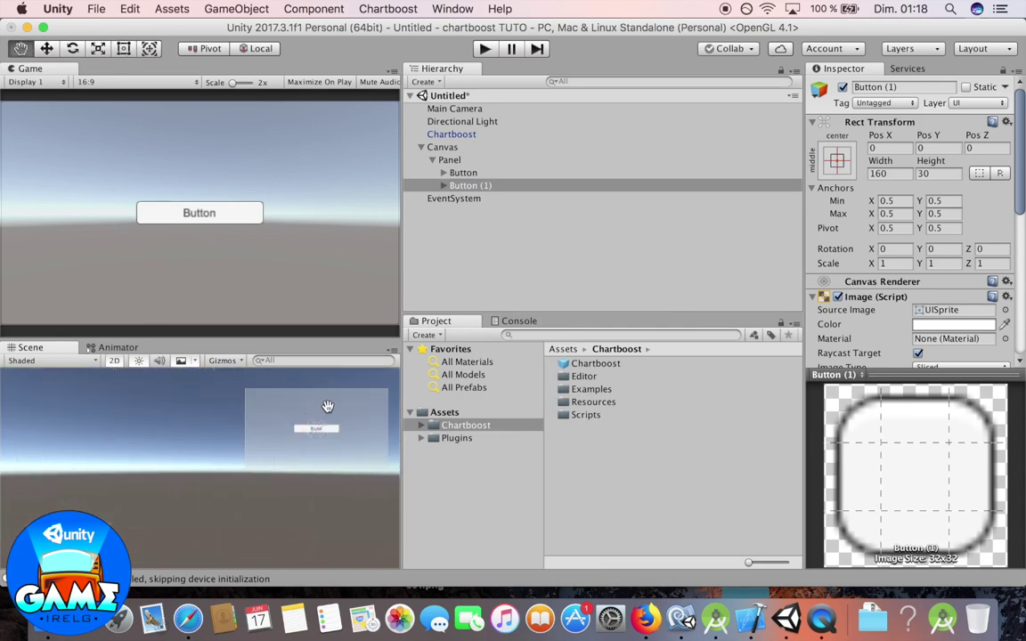
pyautogui.press('w')
pyautogui.moveTo(316, 381); pyautogui.dragTo(317, 358)
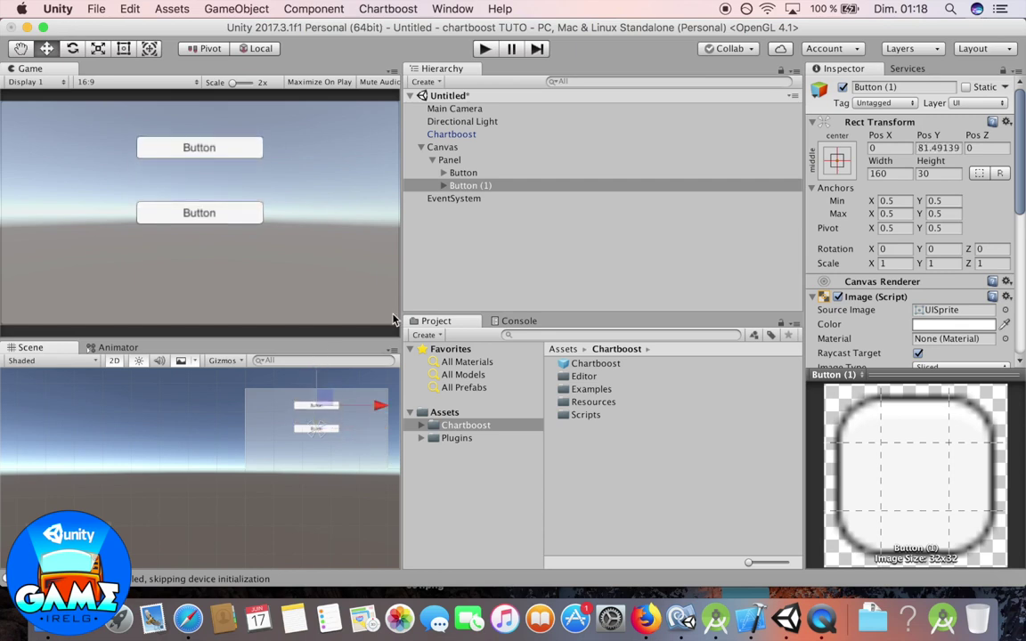
pyautogui.click(461, 172)
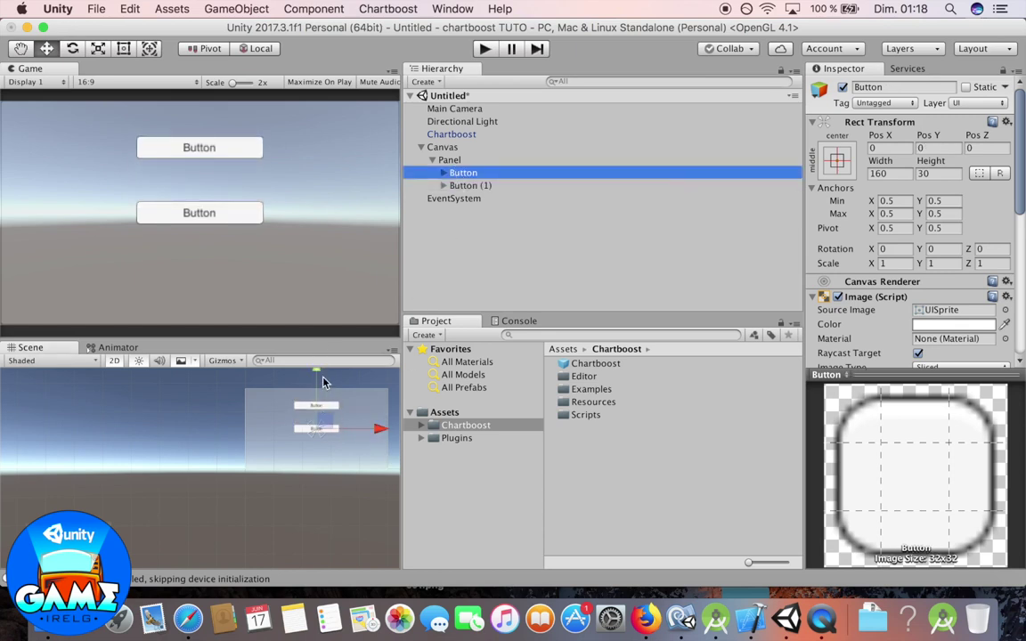
pyautogui.moveTo(319, 382); pyautogui.dragTo(264, 444)
# Step: Zoom in and raise the lower Button closer to Button (1), ending at Pos Y -7
pyautogui.press('q')
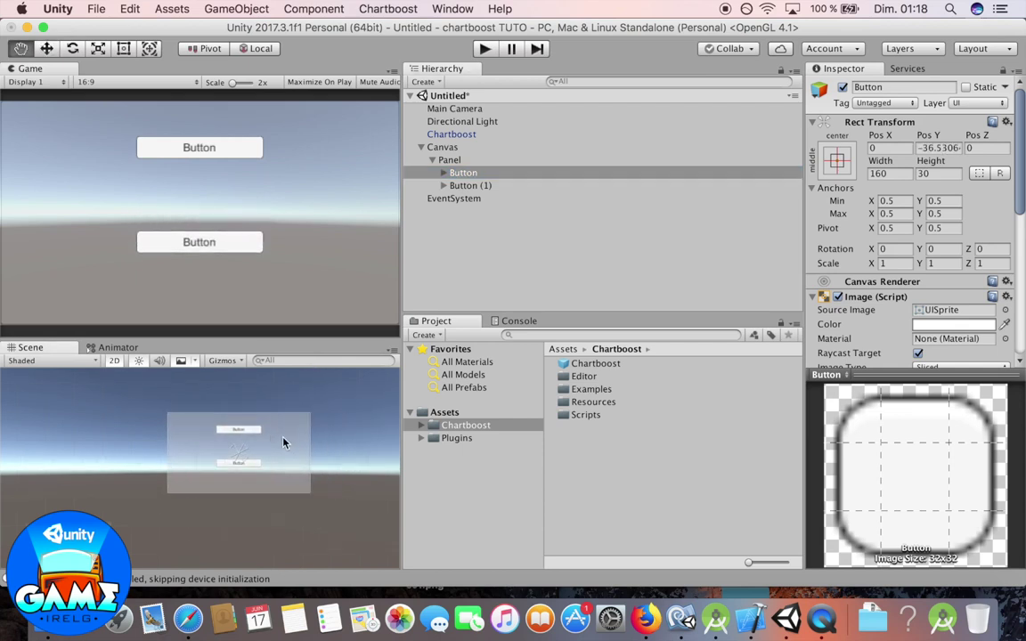
pyautogui.scroll(2, 263, 445)
pyautogui.scroll(2, 264, 444)
pyautogui.scroll(2, 264, 444)
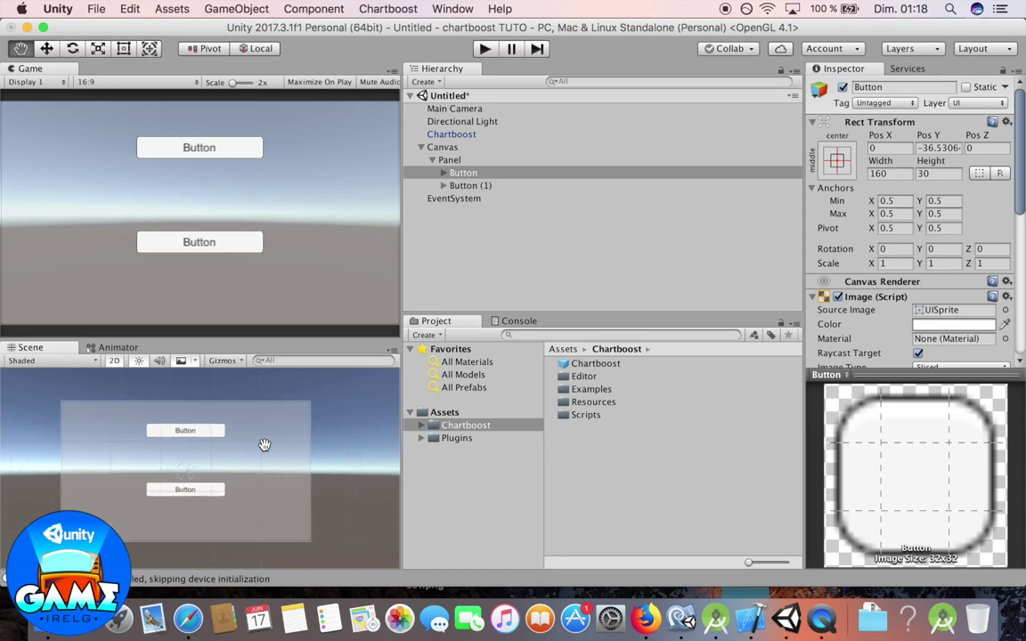
pyautogui.scroll(2, 263, 445)
pyautogui.press('w')
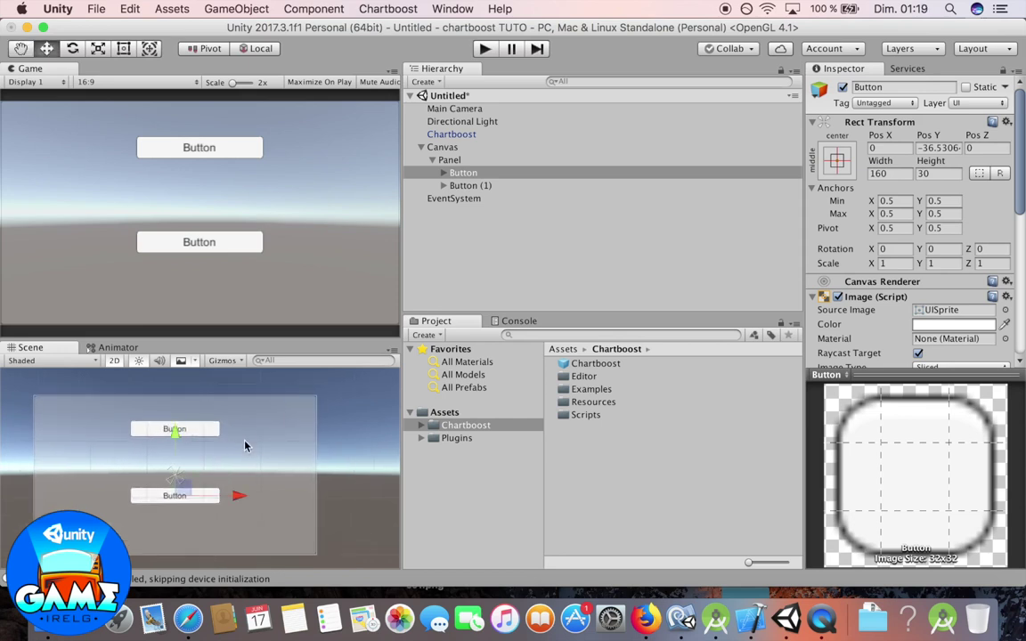
pyautogui.moveTo(176, 434); pyautogui.dragTo(181, 417)
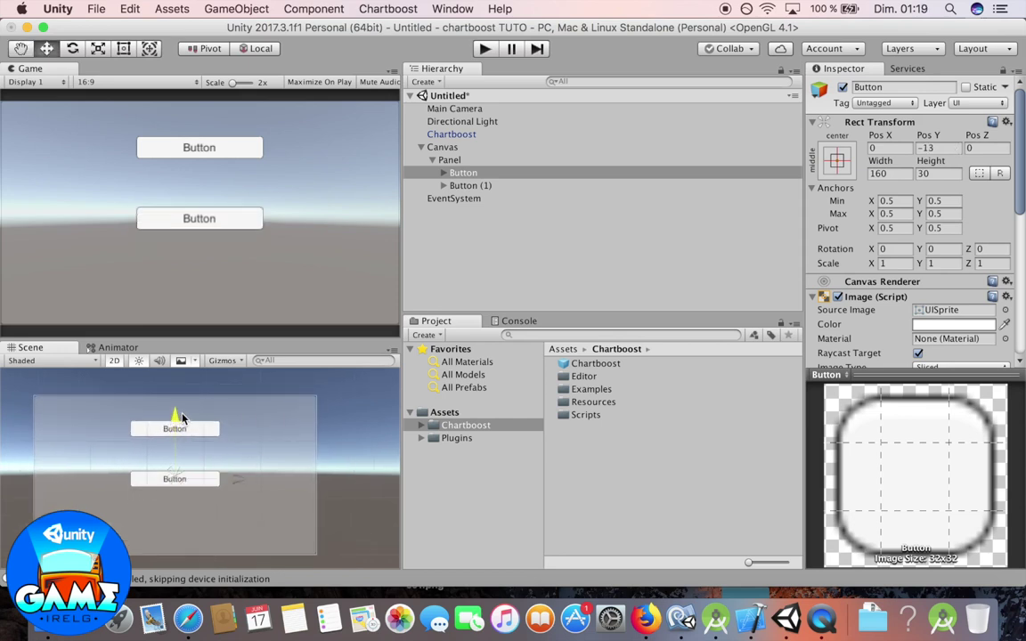
pyautogui.click(448, 173)
# Step: Change the lower Button's Text label from 'Button' to 'Personal Ads'
pyautogui.click(444, 173)
pyautogui.click(469, 186)
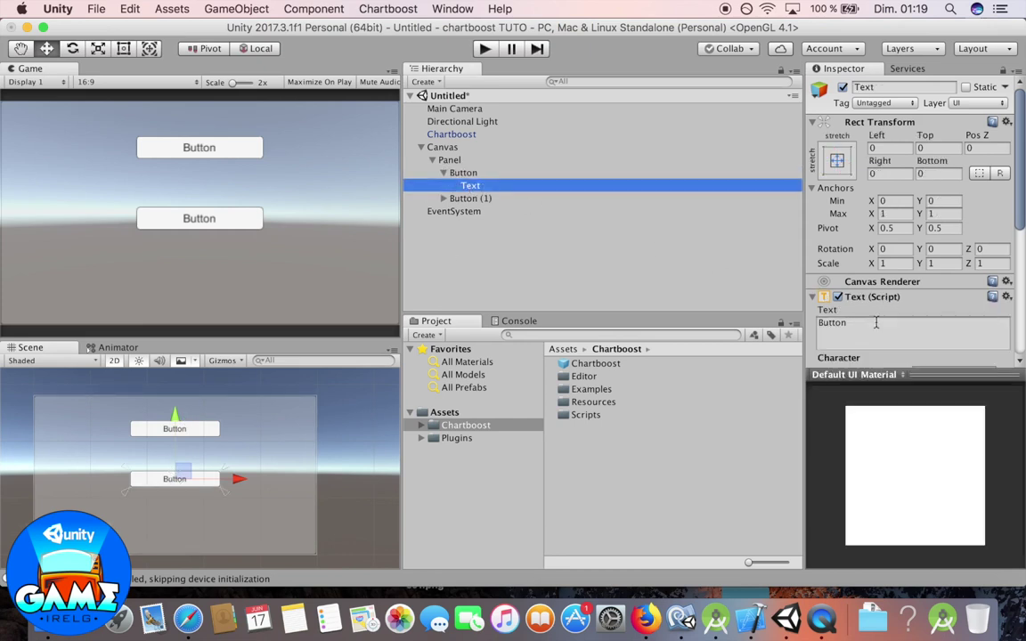
pyautogui.click(863, 331)
pyautogui.write('pERSONAL')
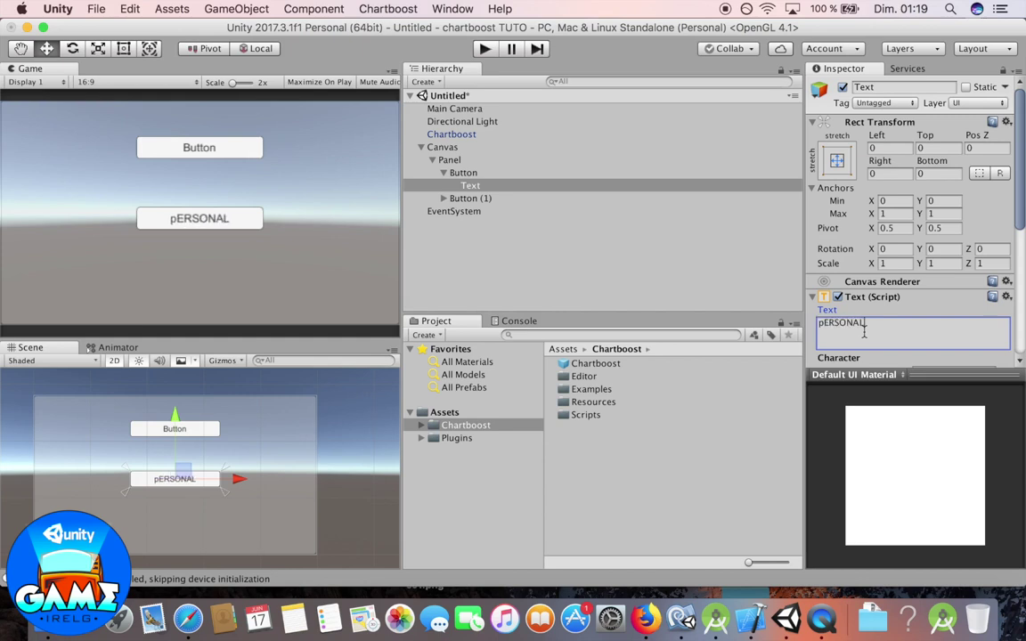
pyautogui.press('BackSpace')
pyautogui.press('BackSpace')
pyautogui.press('BackSpace')
pyautogui.press('BackSpace')
pyautogui.press('BackSpace')
pyautogui.press('BackSpace')
pyautogui.press('BackSpace')
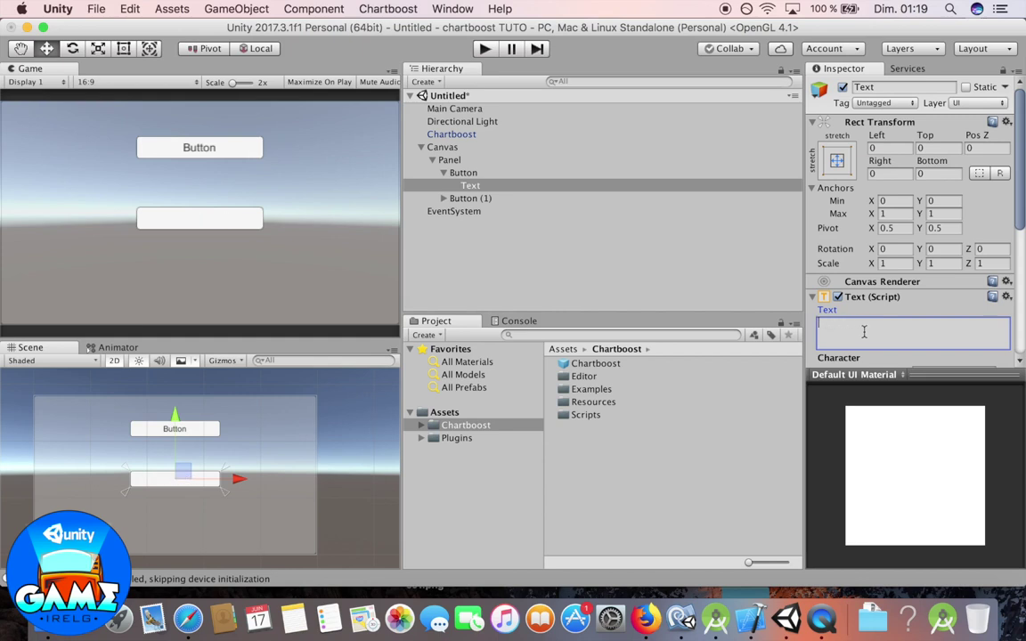
pyautogui.write('Personal Ads')
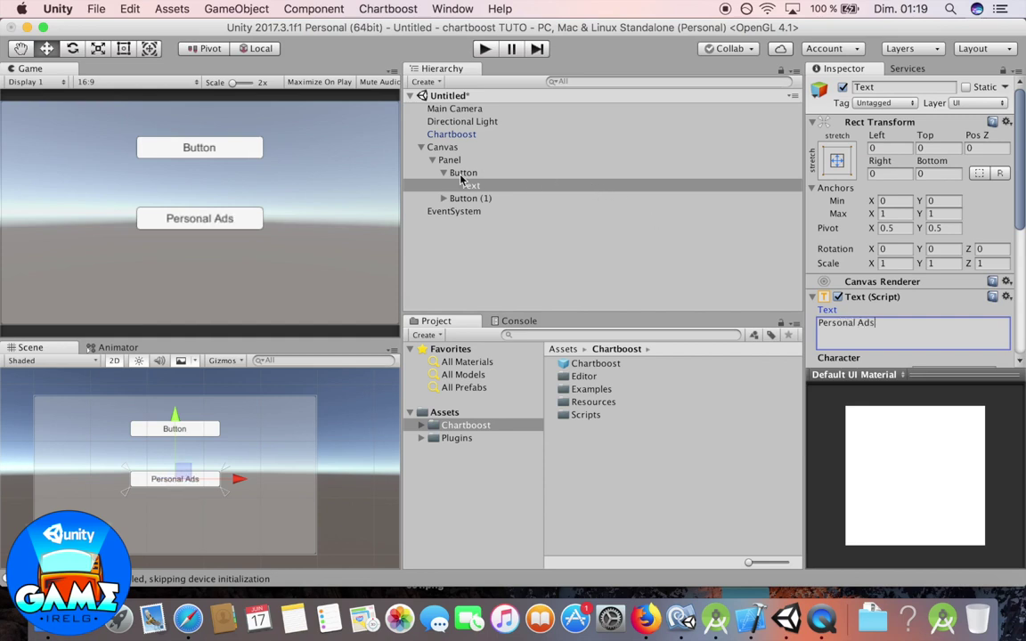
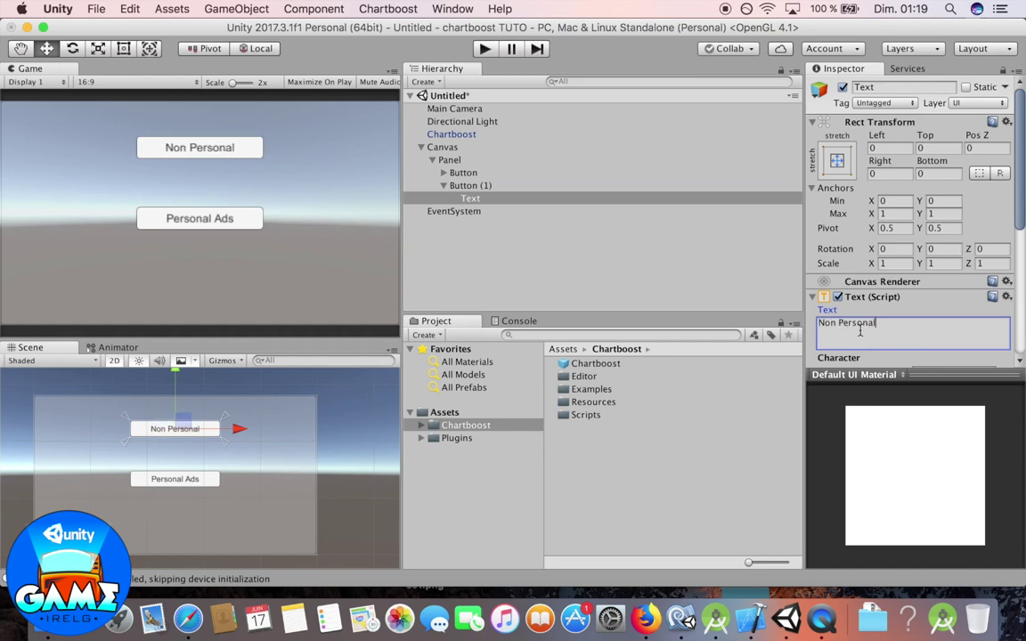
# Step: Change the upper button text to 'Non Personal ADS' and save the scene as popupGDPR.unity
pyautogui.write(' ADS')
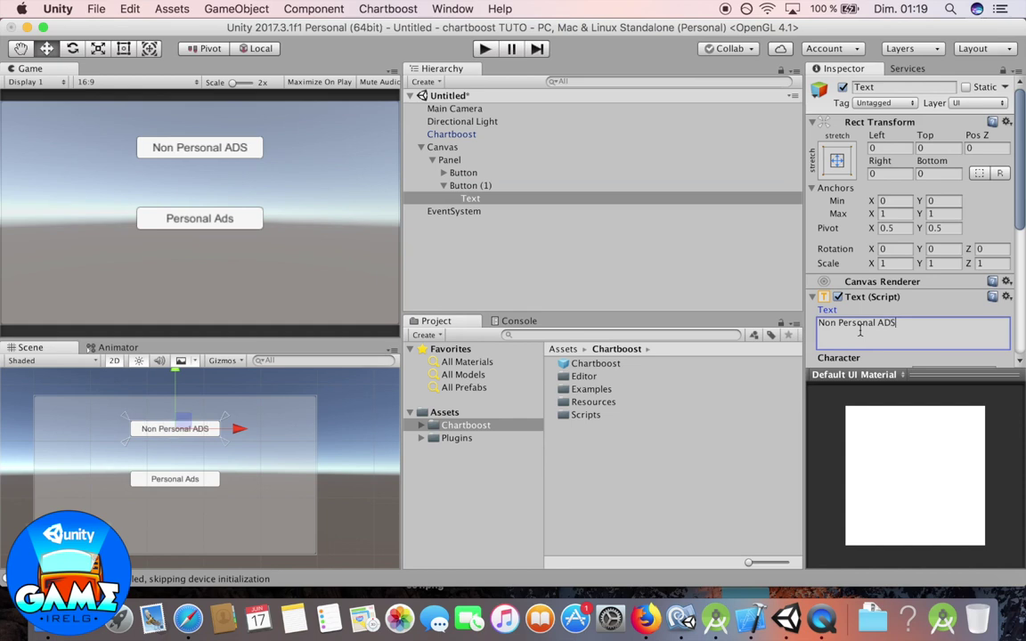
pyautogui.press('super+s')
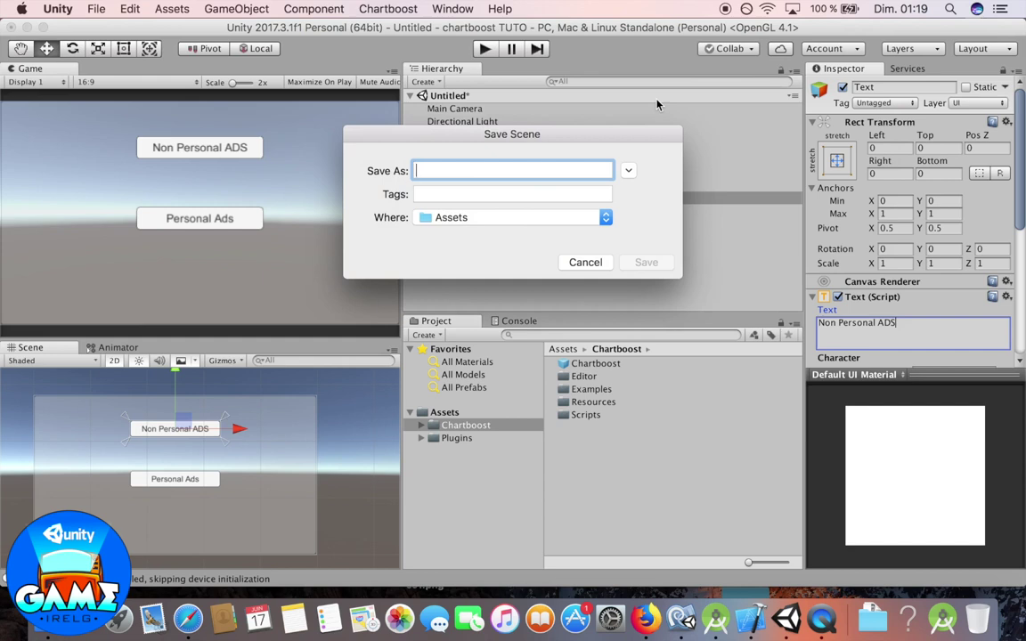
pyautogui.write('popupGDPR')
pyautogui.click(647, 262)
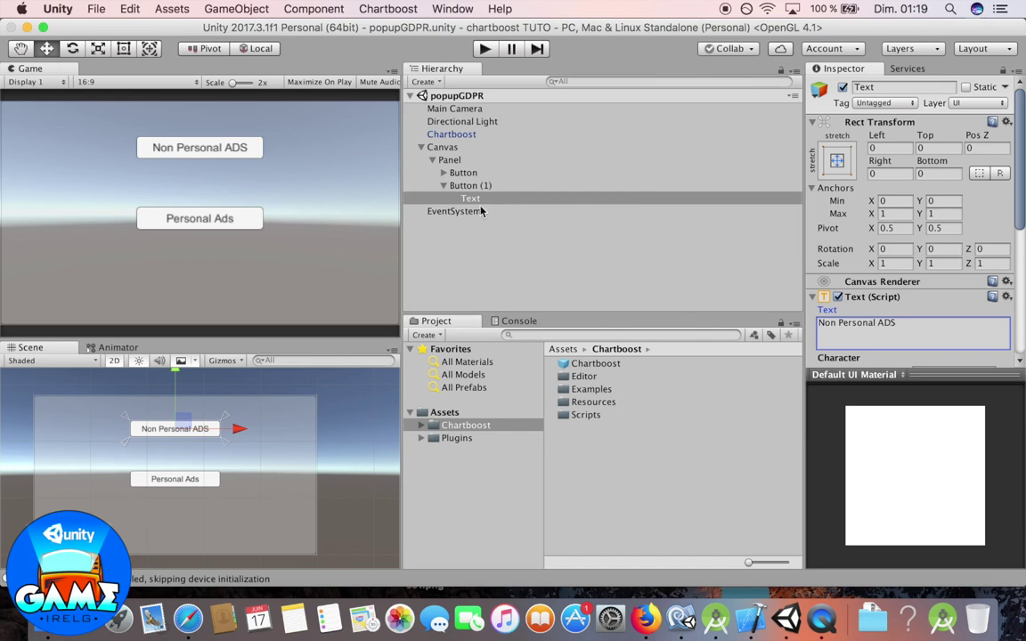
pyautogui.click(442, 186)
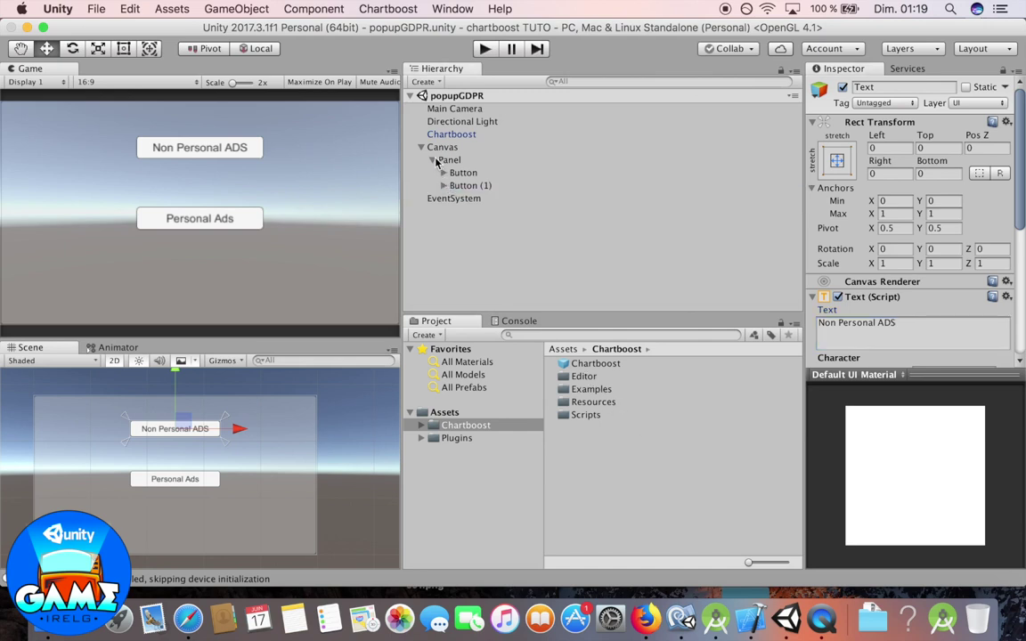
pyautogui.click(432, 160)
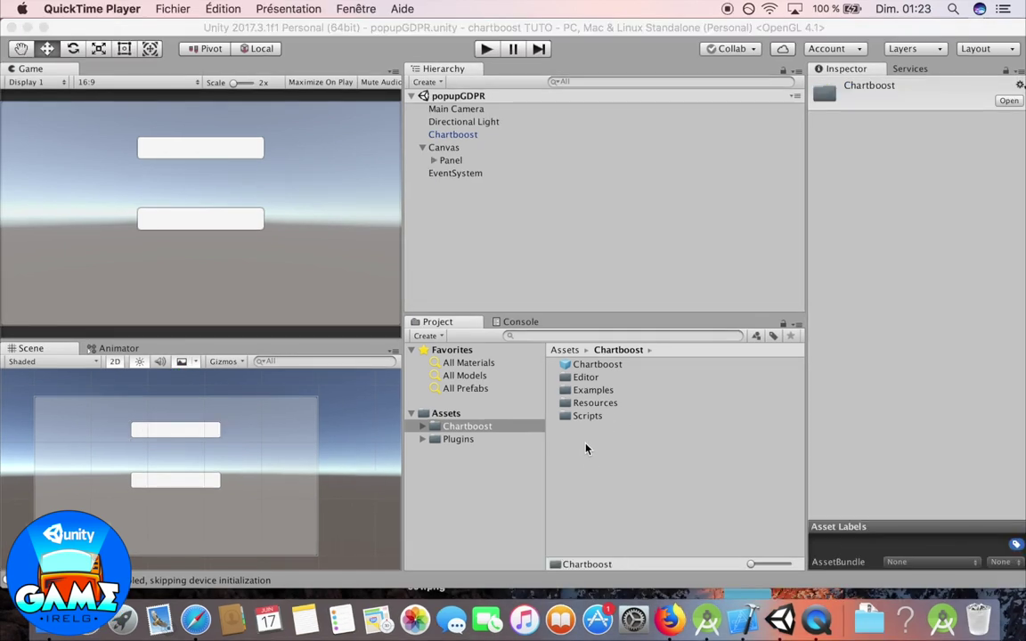
# Step: Create a DataCollectionControl C# script in the Chartboost folder and open it in MonoDevelop
pyautogui.rightClick(586, 448)
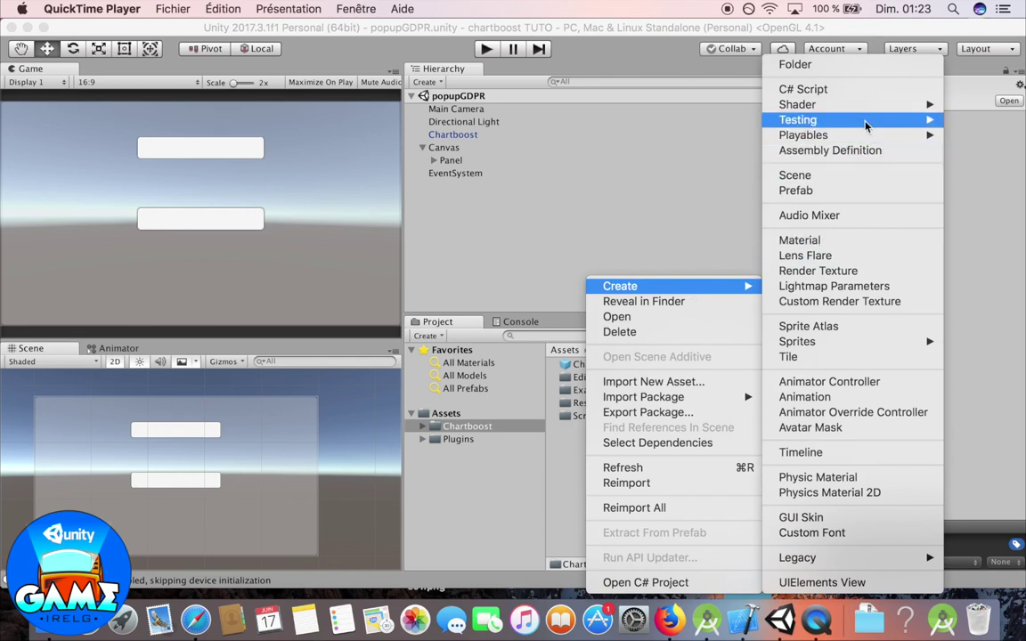
pyautogui.rightClick(569, 479)
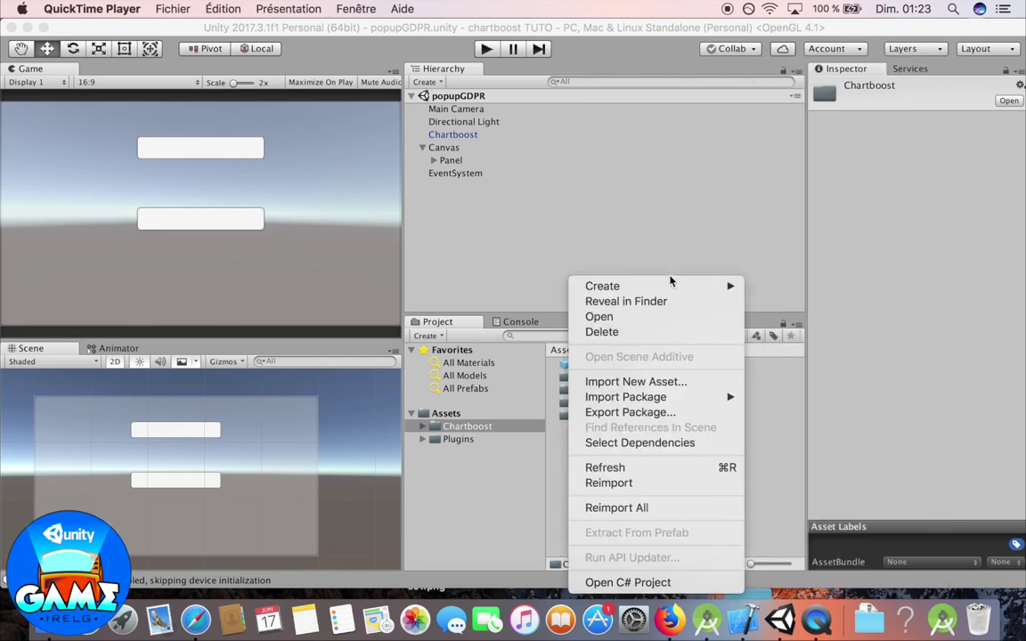
pyautogui.moveTo(675, 287)
pyautogui.click(825, 90)
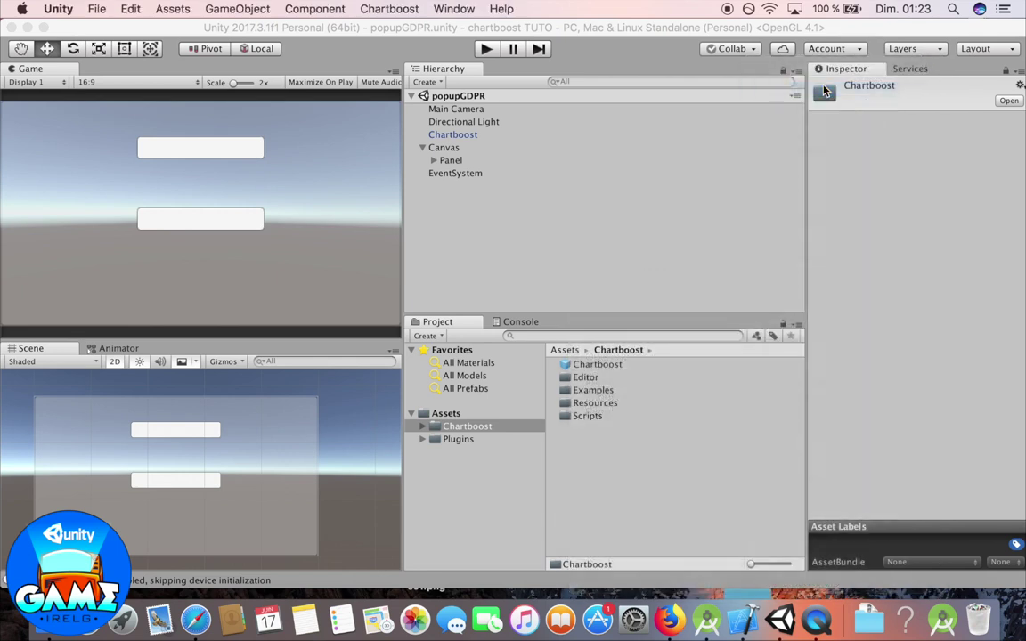
pyautogui.write('DataColle')
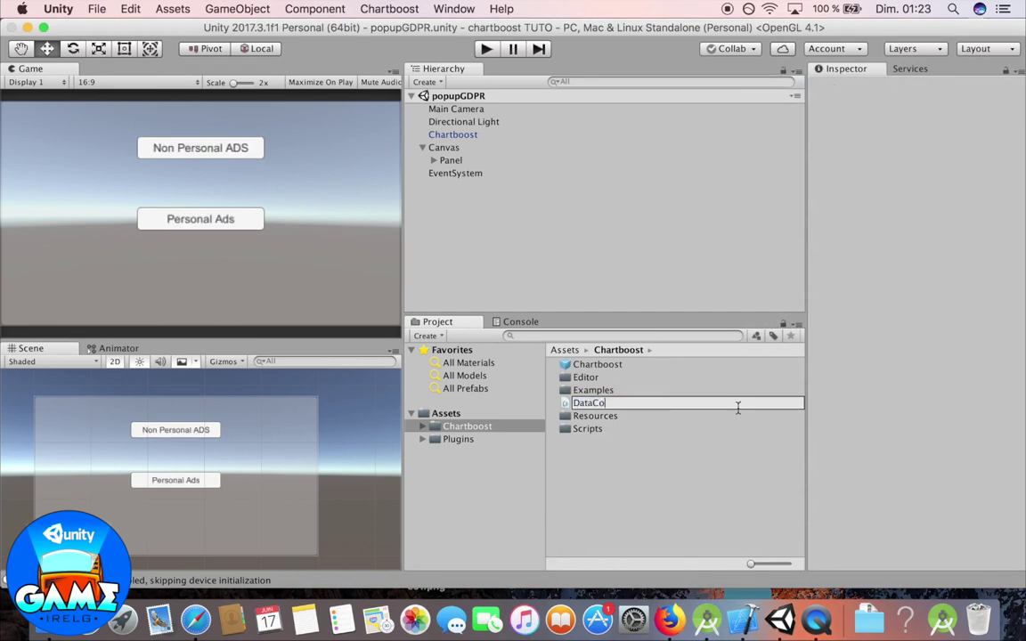
pyautogui.write('ctionControl')
pyautogui.press('Return')
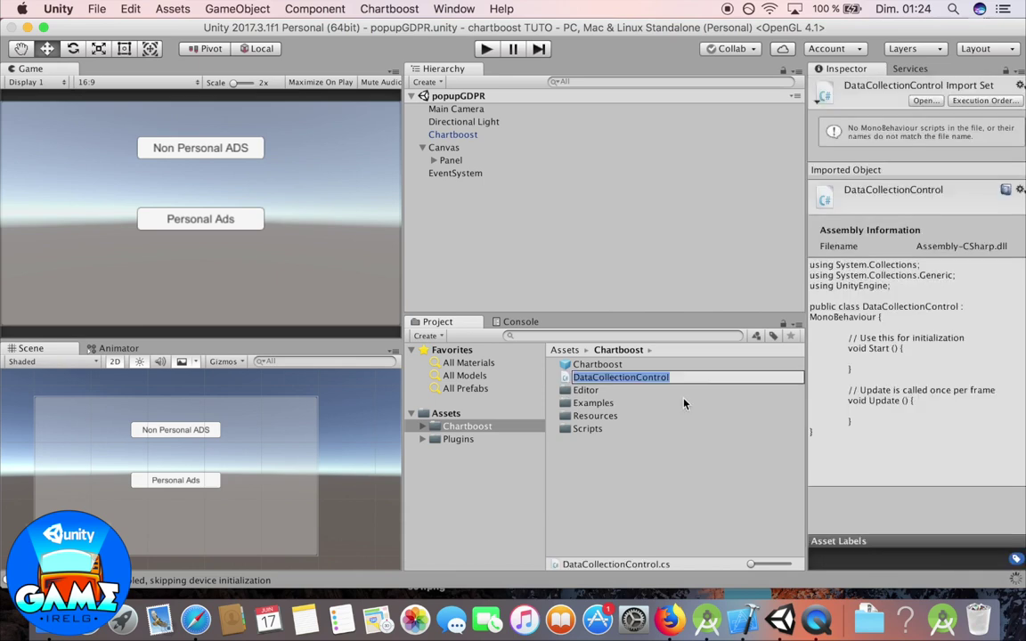
pyautogui.doubleClick(564, 382)
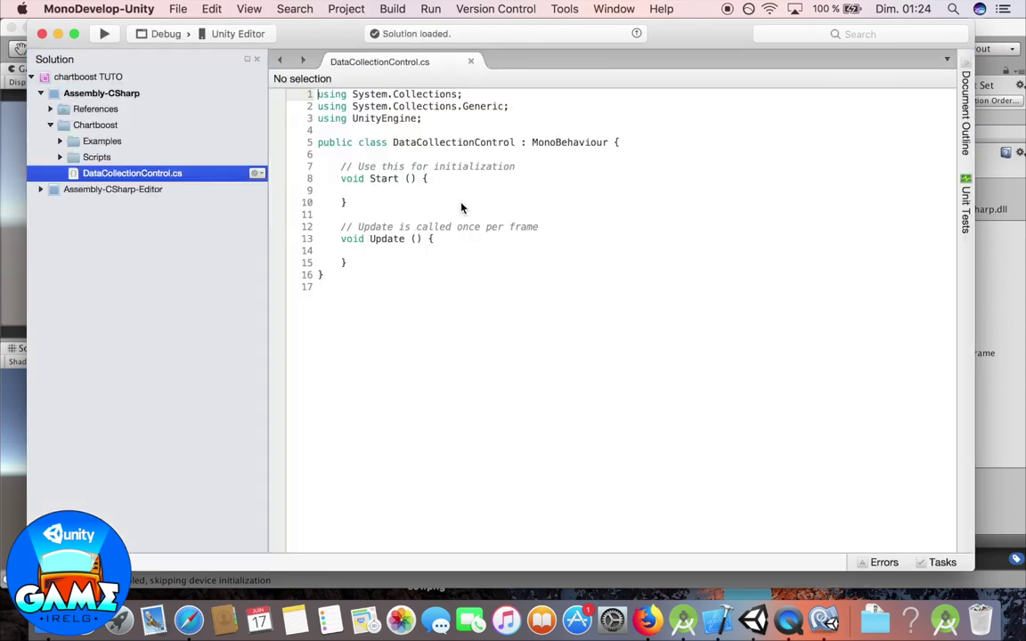
# Step: Add 'using ChartboostSDK;' below the UnityEngine import and save the script
pyautogui.click(427, 120)
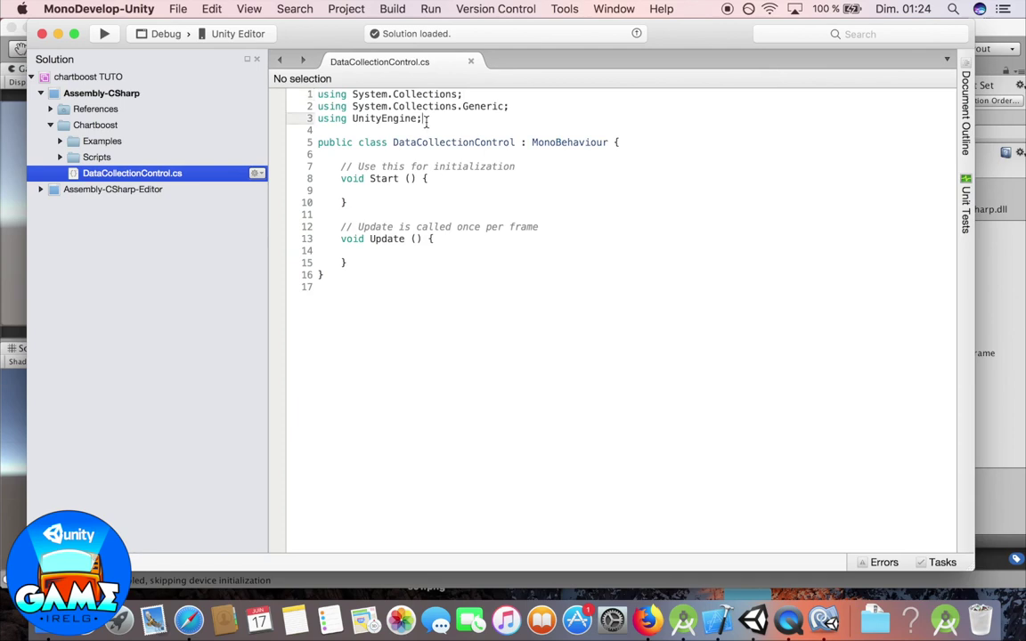
pyautogui.press('Return')
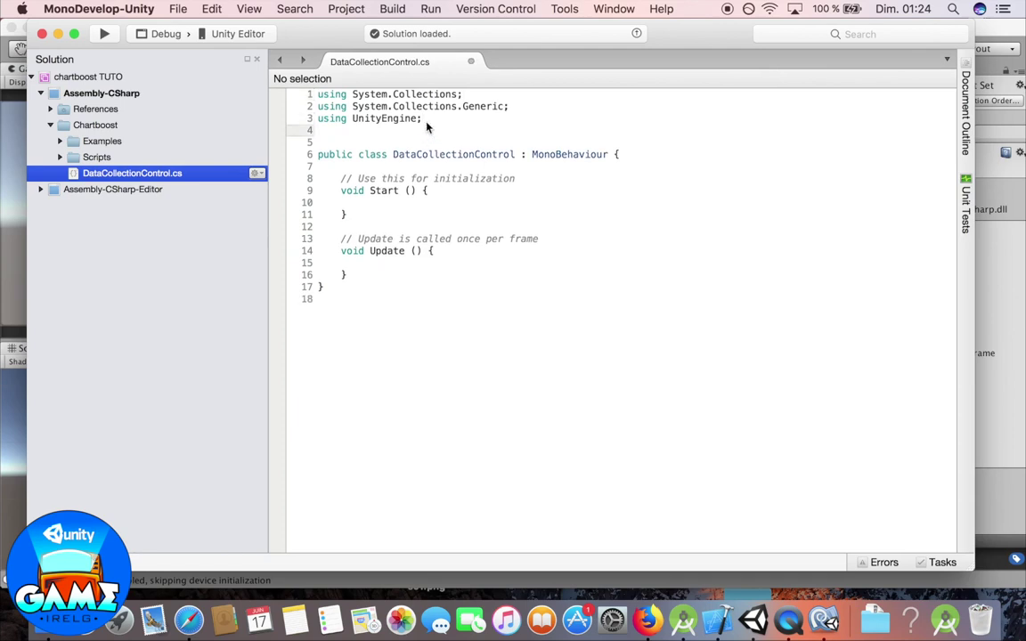
pyautogui.write('using ch')
pyautogui.press('Return')
pyautogui.write(';')
pyautogui.press('super+s')
# Step: Replace the Start and Update methods with an empty public void personalAds() method
pyautogui.moveTo(340, 178); pyautogui.dragTo(397, 275)
pyautogui.press('BackSpace')
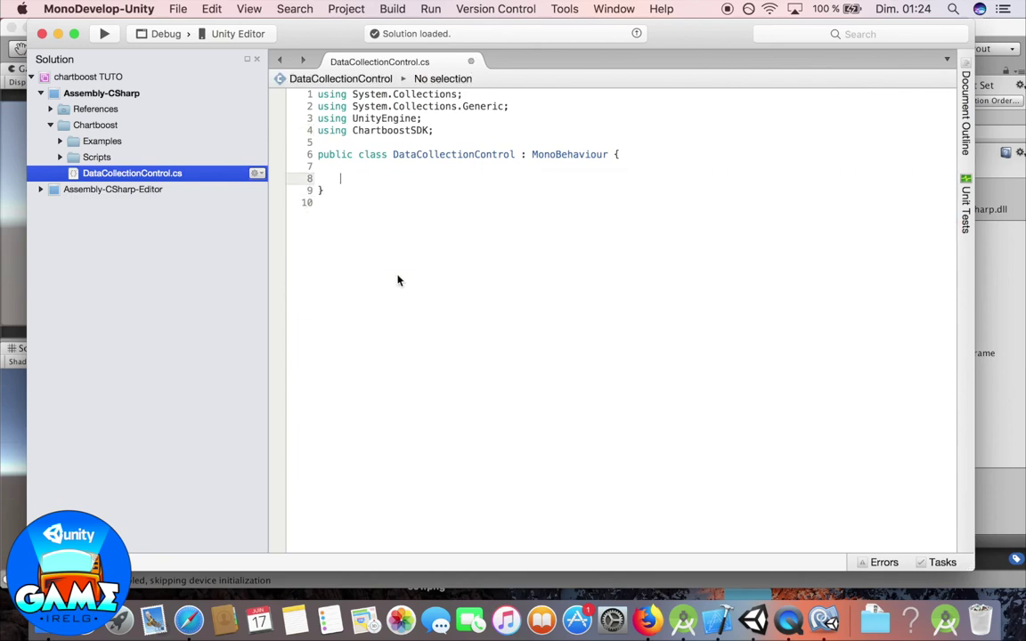
pyautogui.write('public void')
pyautogui.write('  personalAds()')
pyautogui.press('Return')
pyautogui.write('{')
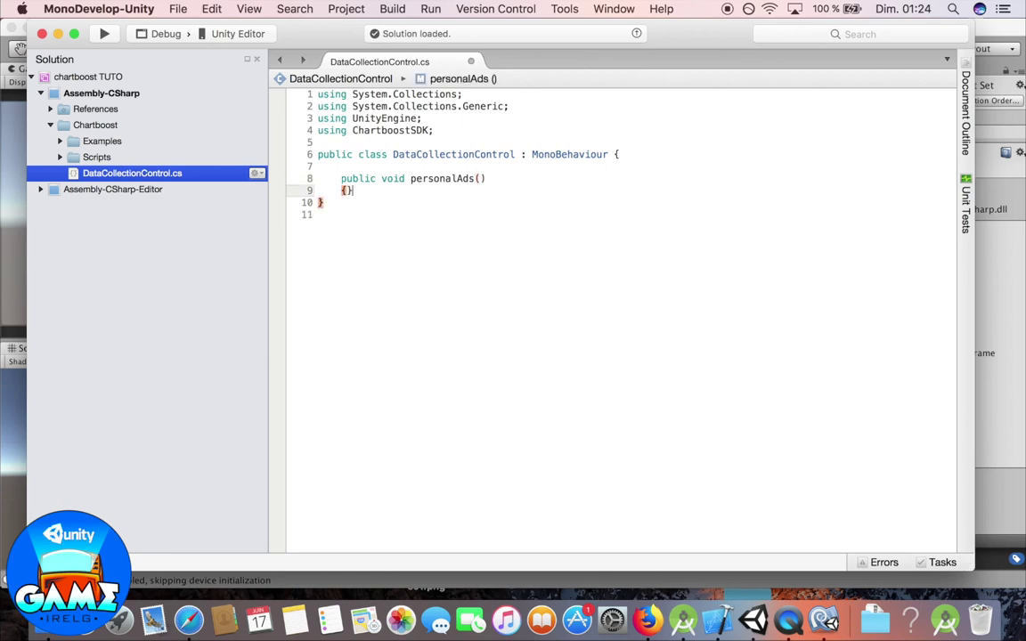
pyautogui.press('Return')
# Step: Write Chartboost.restrictDataCollection(false); inside personalAds()
pyautogui.write('h')
pyautogui.press('BackSpace')
pyautogui.write('cchart')
pyautogui.press('Return')
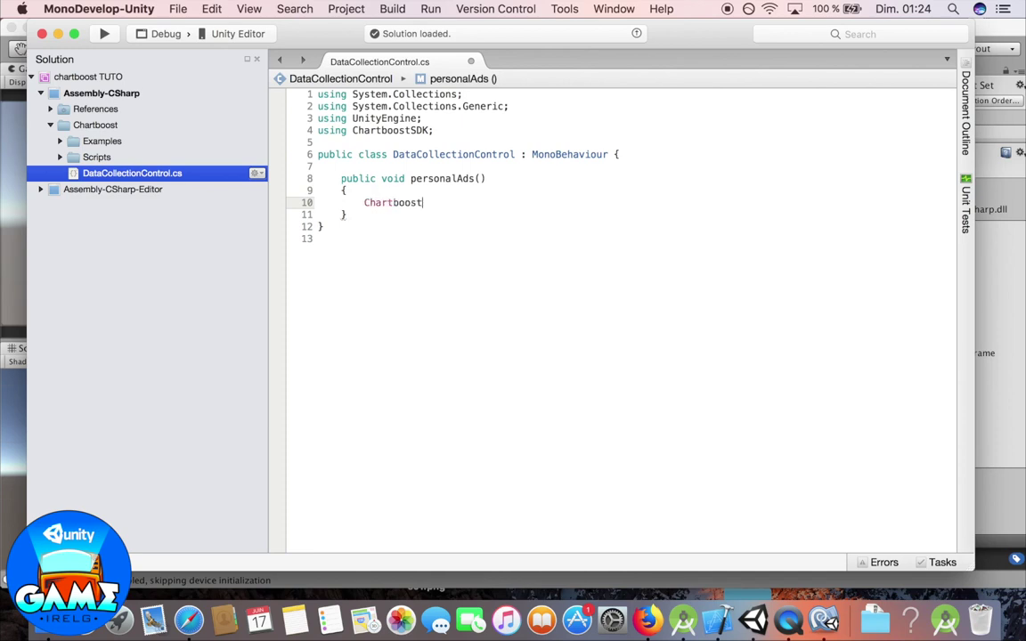
pyautogui.write('.rest')
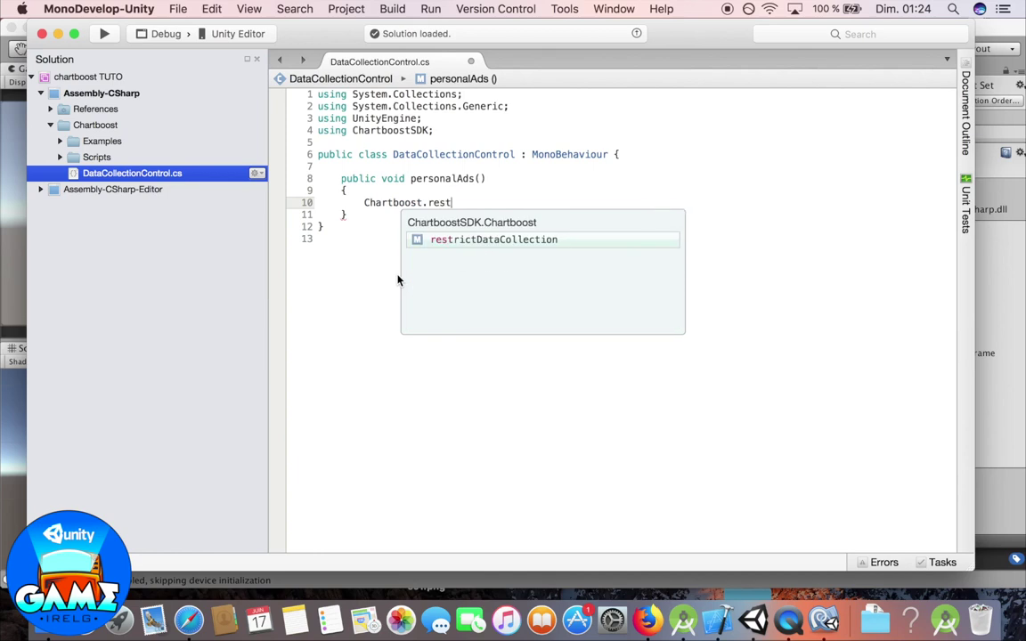
pyautogui.press('Return')
pyautogui.write('()')
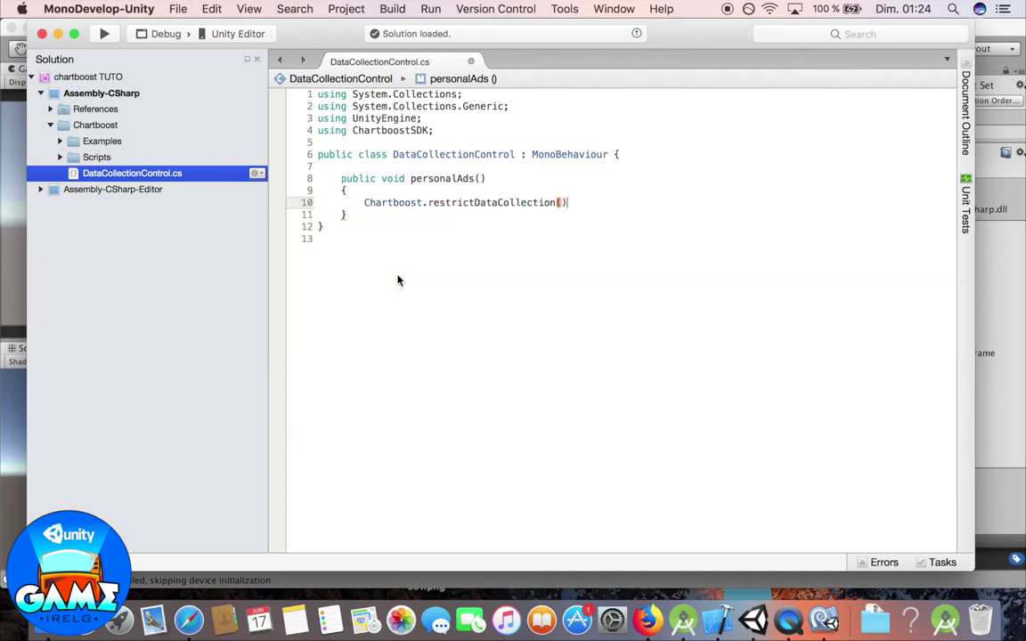
pyautogui.write('false')
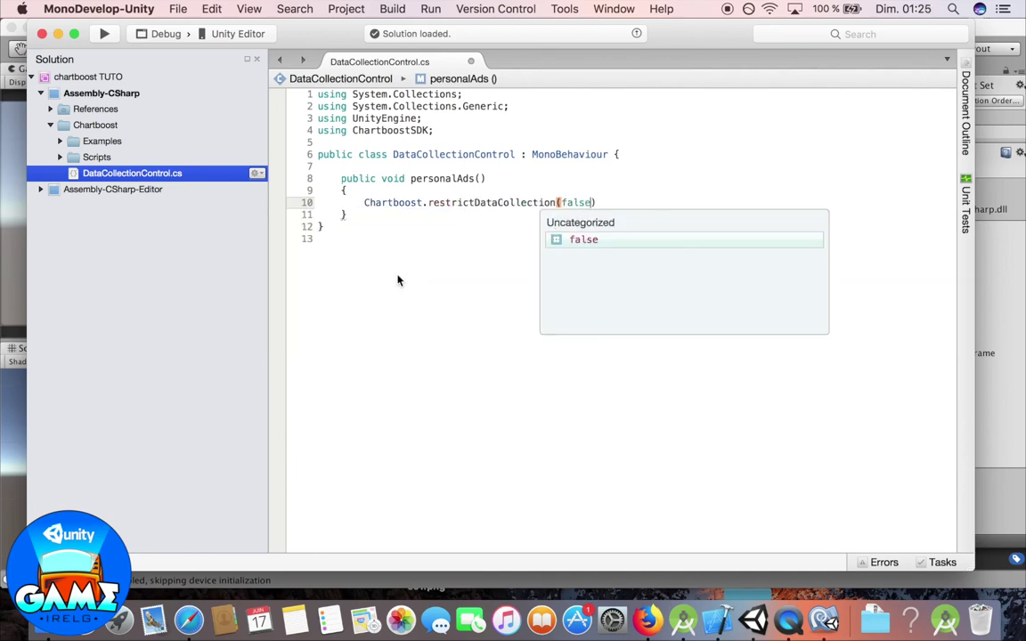
pyautogui.press('Escape')
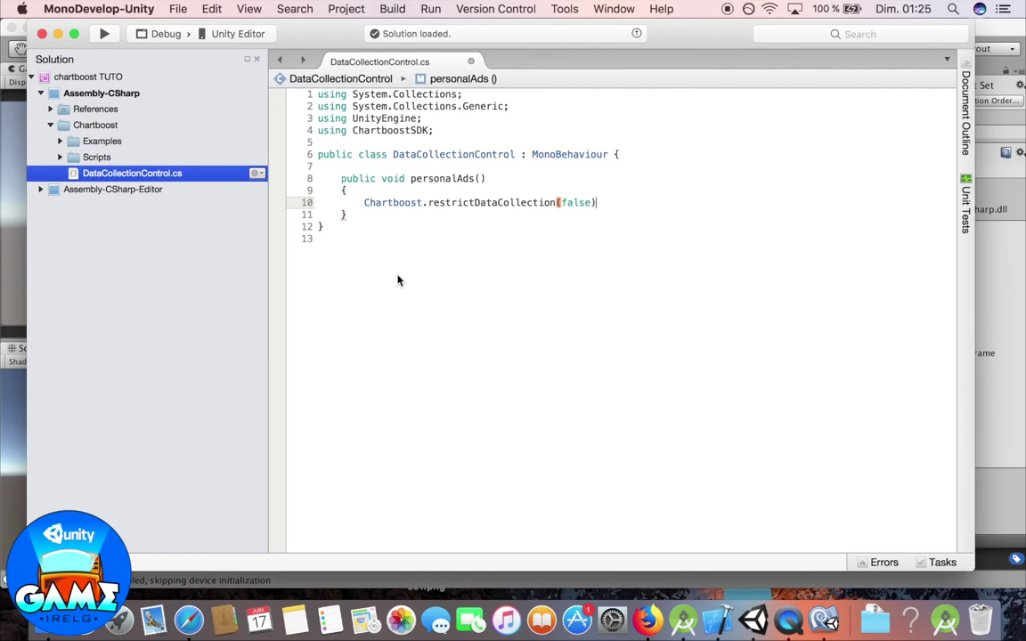
pyautogui.write(';')
pyautogui.click(339, 178)
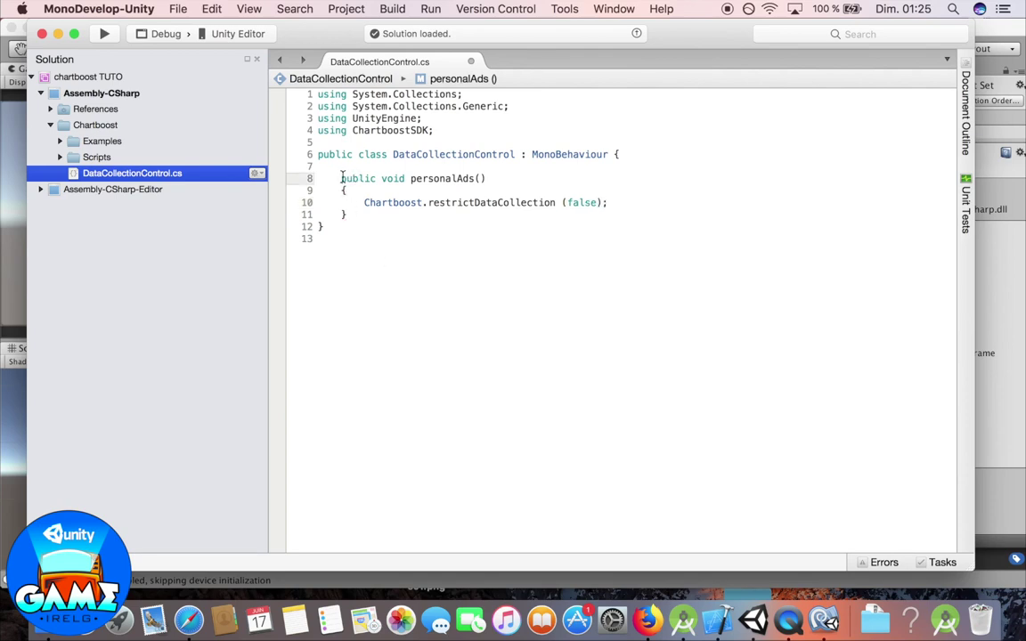
# Step: Duplicate the personalAds method directly below itself
pyautogui.moveTo(340, 178); pyautogui.dragTo(378, 214)
pyautogui.press('super+c')
pyautogui.press('Right')
pyautogui.press('Return')
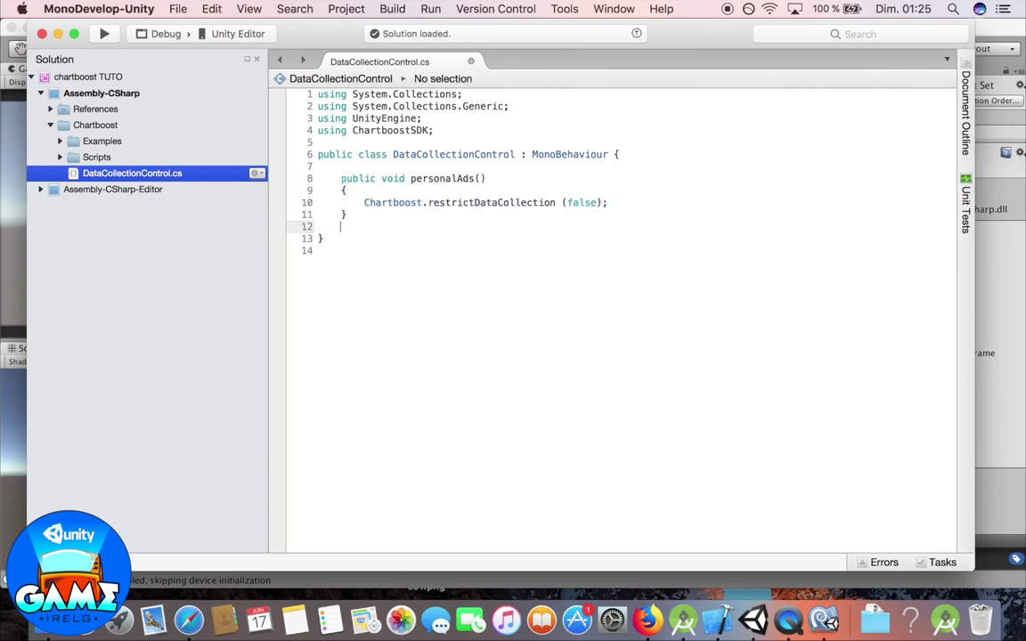
pyautogui.press('super+v')
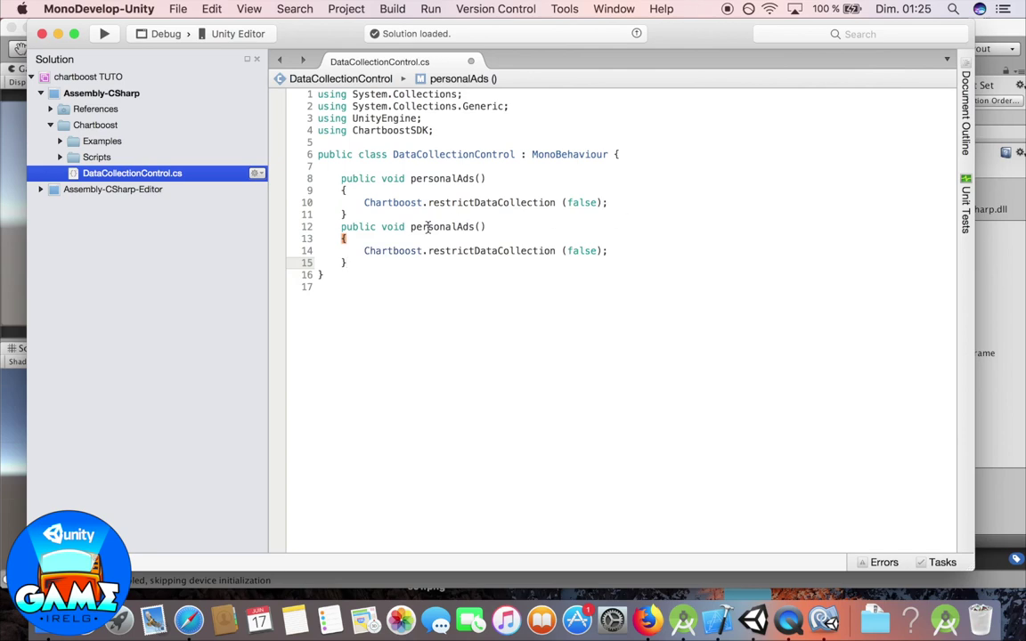
# Step: Rename the copy NonpersonalAds, change its argument from false to true, and save
pyautogui.click(412, 226)
pyautogui.write('Non')
pyautogui.click(581, 251)
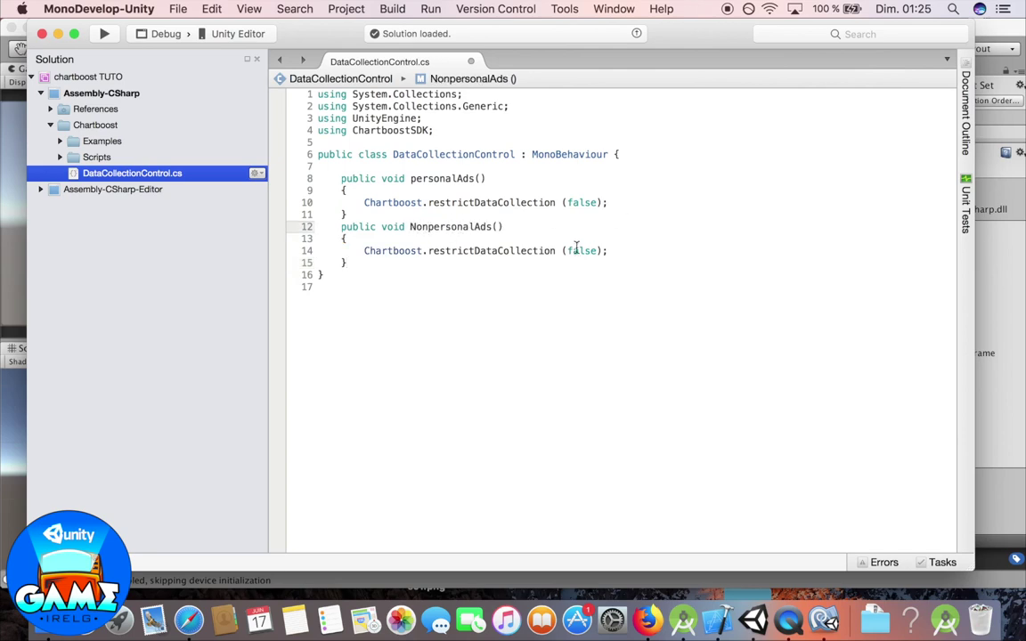
pyautogui.doubleClick(581, 251)
pyautogui.write('true')
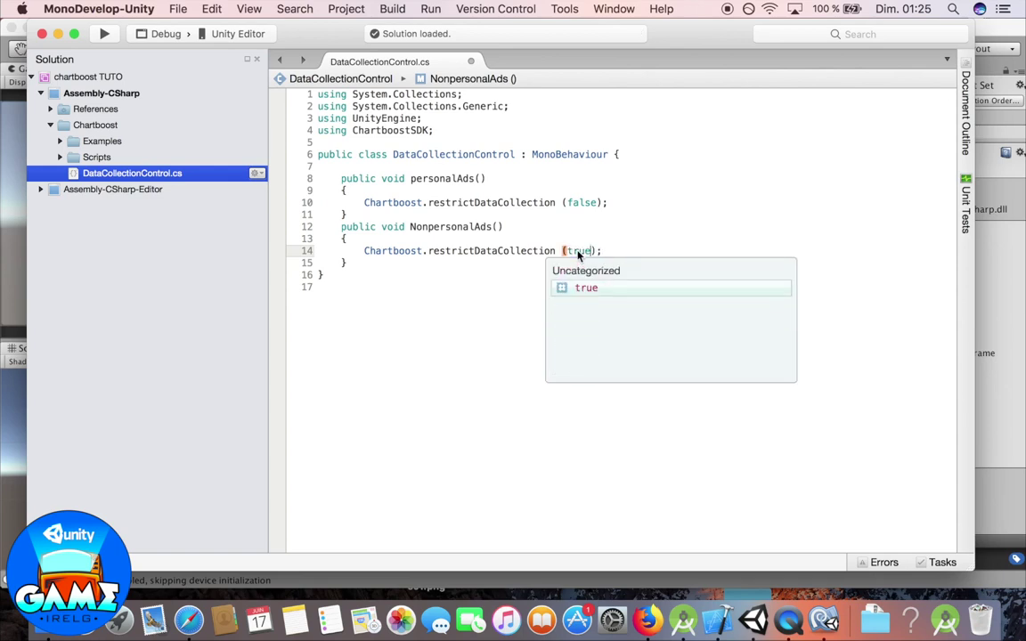
pyautogui.press('Escape')
pyautogui.press('super+s')
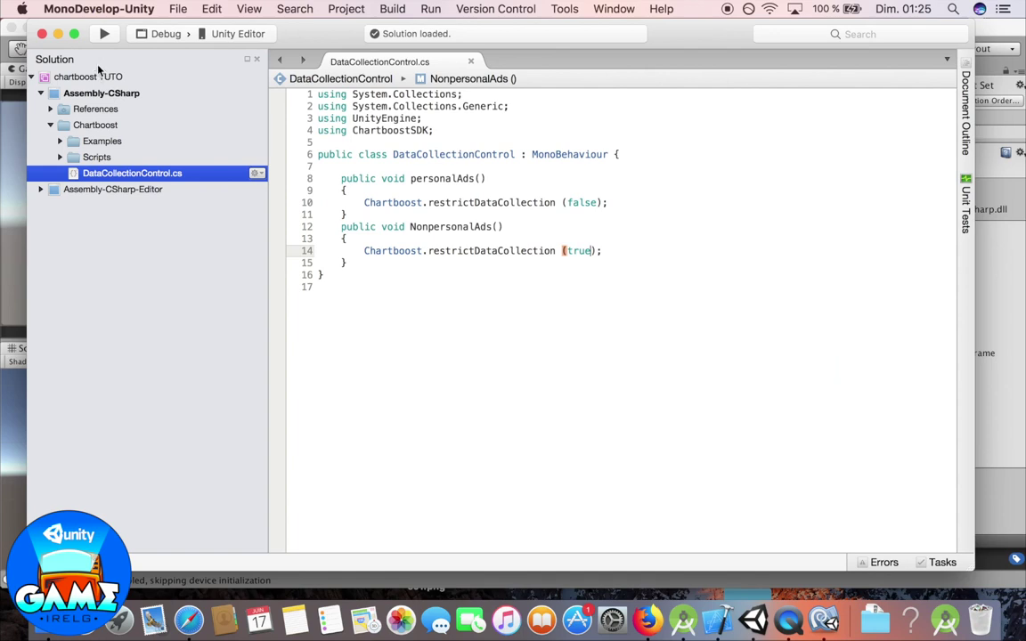
pyautogui.click(57, 33)
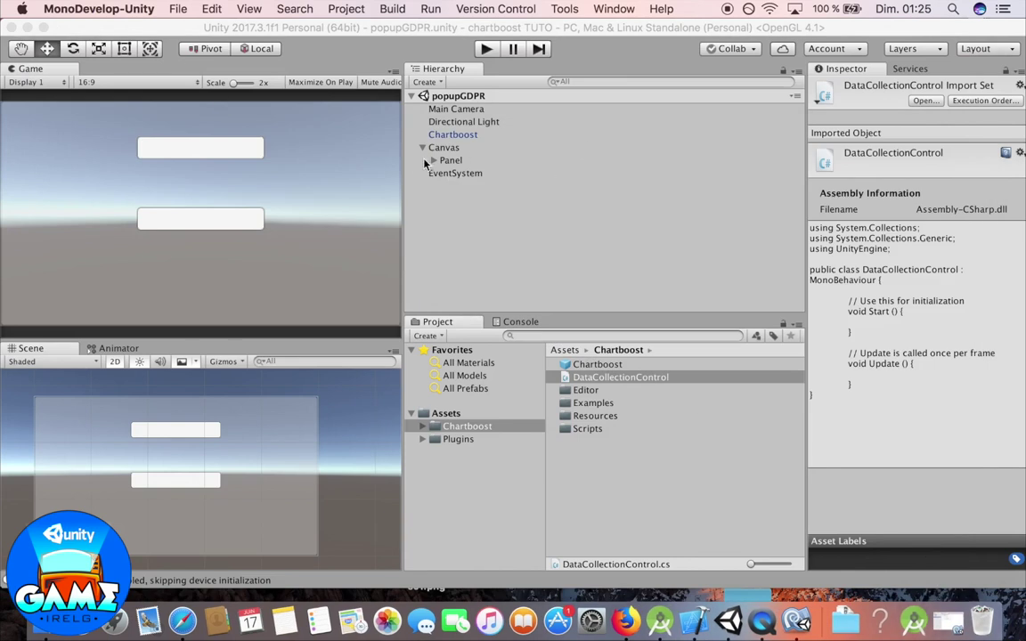
# Step: Rename the first Panel button NonPersonal and Button (1) Personal
pyautogui.click(434, 161)
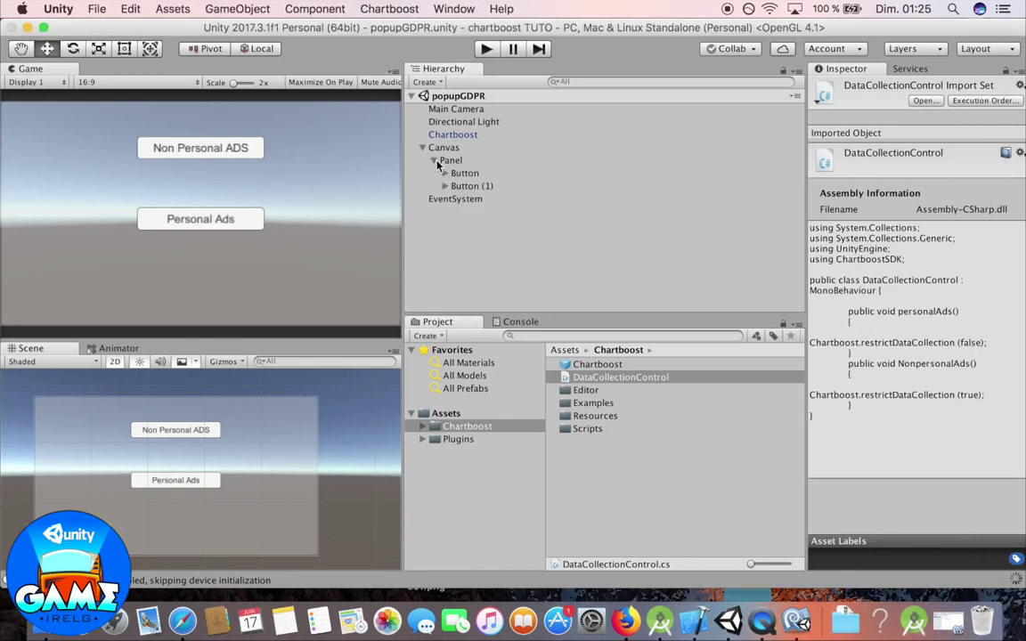
pyautogui.click(467, 173)
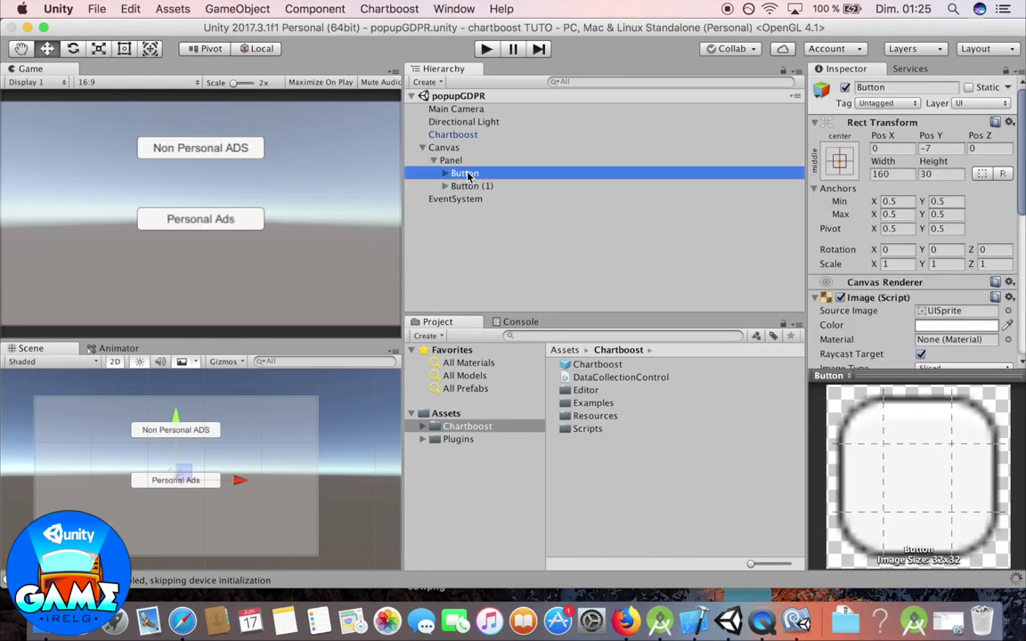
pyautogui.click(466, 173)
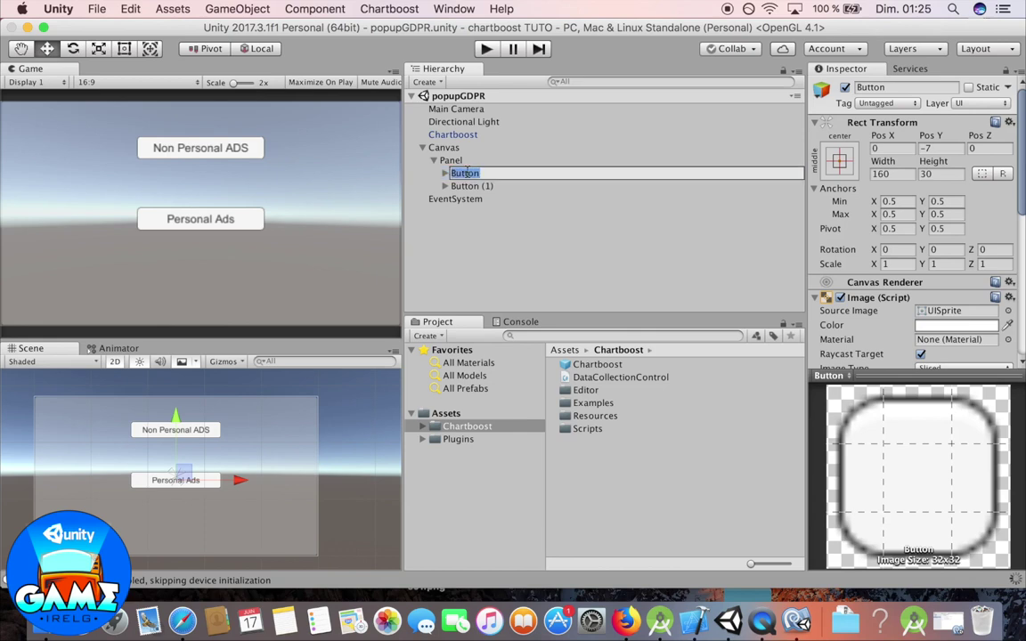
pyautogui.write('Non')
pyautogui.write('Personal')
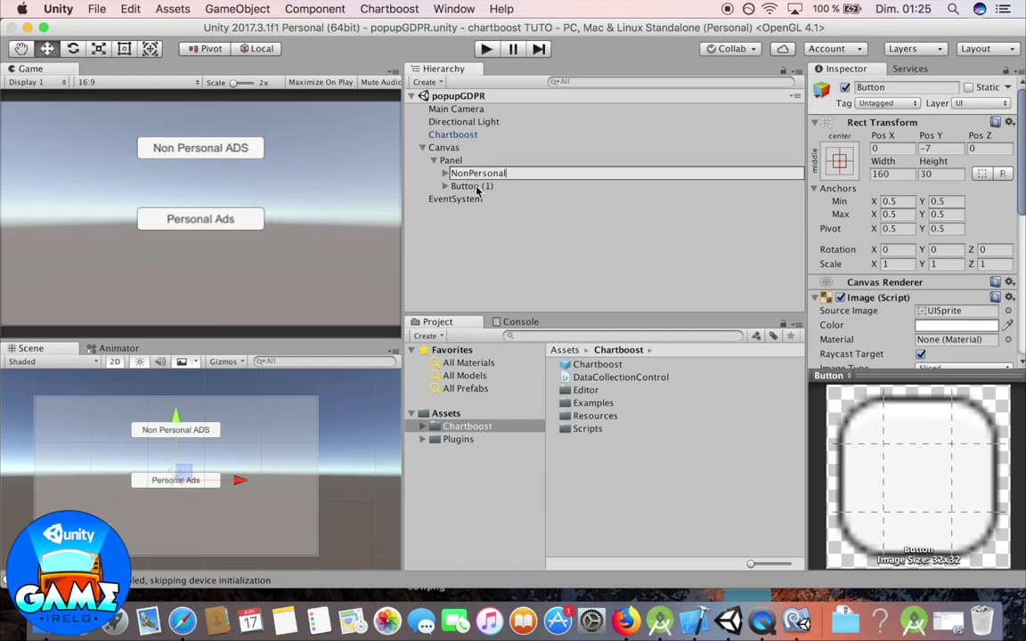
pyautogui.press('Return')
pyautogui.click(478, 186)
pyautogui.press('Return')
pyautogui.write('Personal')
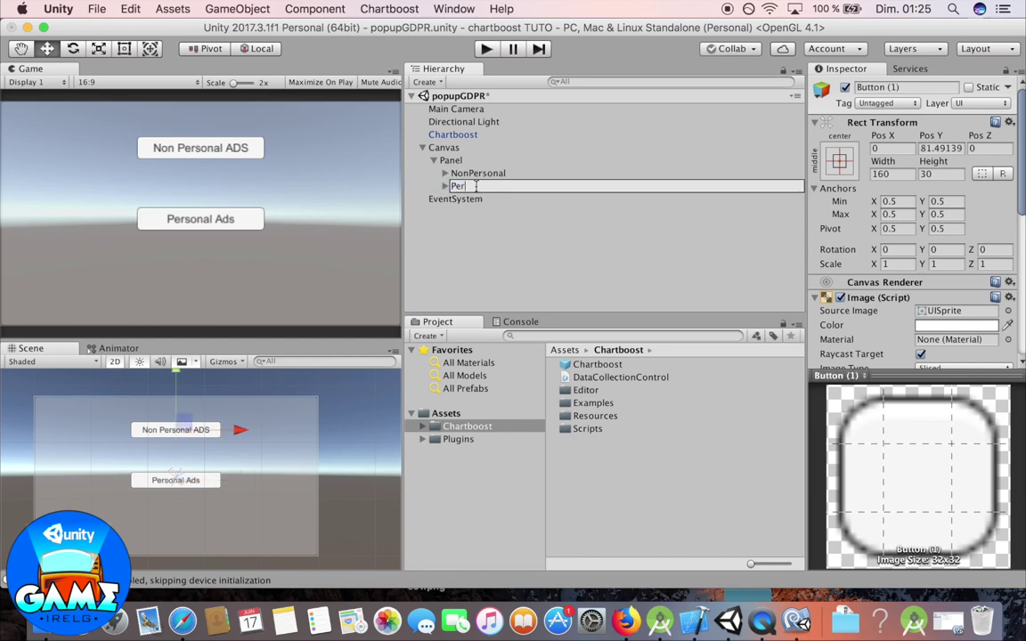
pyautogui.press('Return')
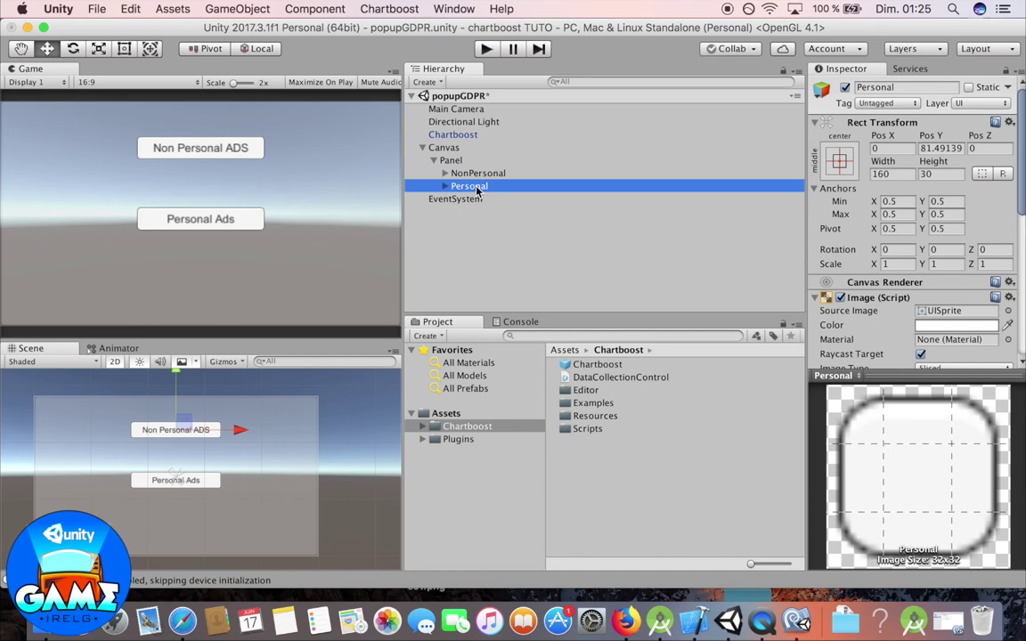
# Step: Swap the names so the first button is Personal and the second NonPersonal
pyautogui.press('Return')
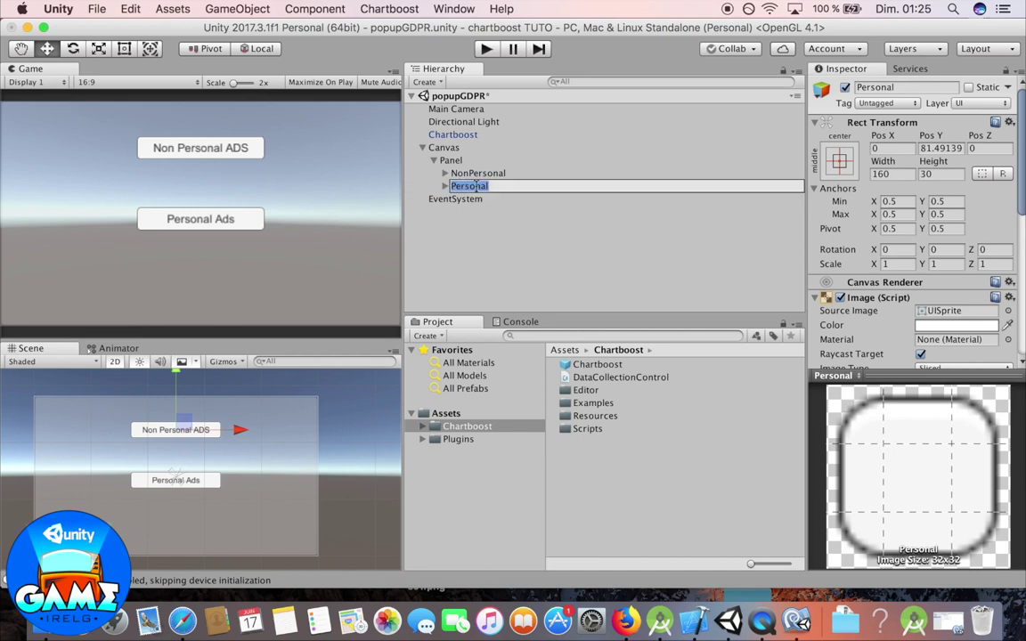
pyautogui.write('No')
pyautogui.write('n')
pyautogui.press('Return')
pyautogui.click(474, 174)
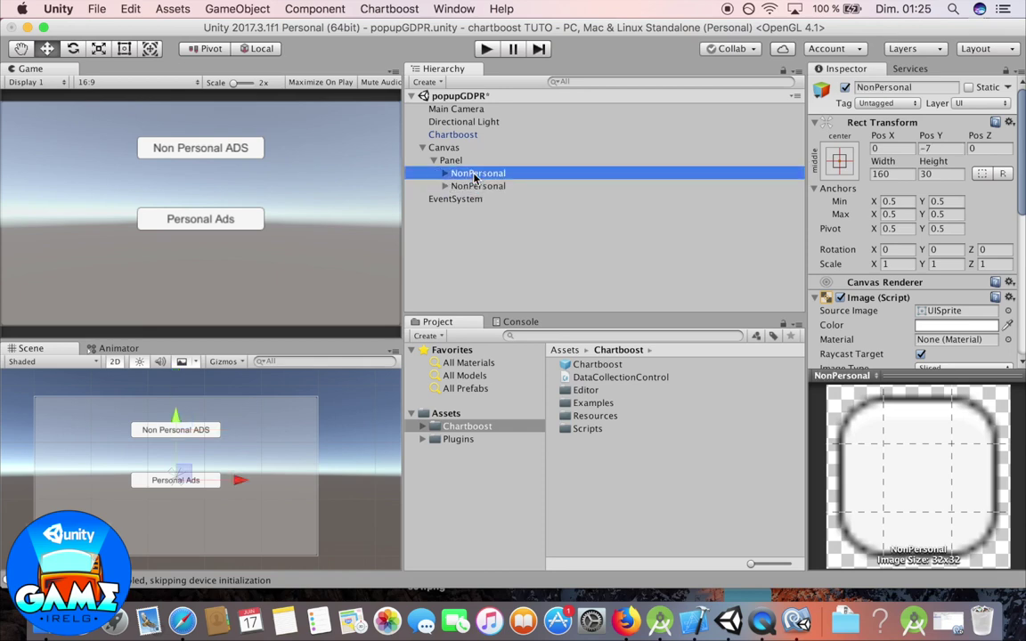
pyautogui.press('Return')
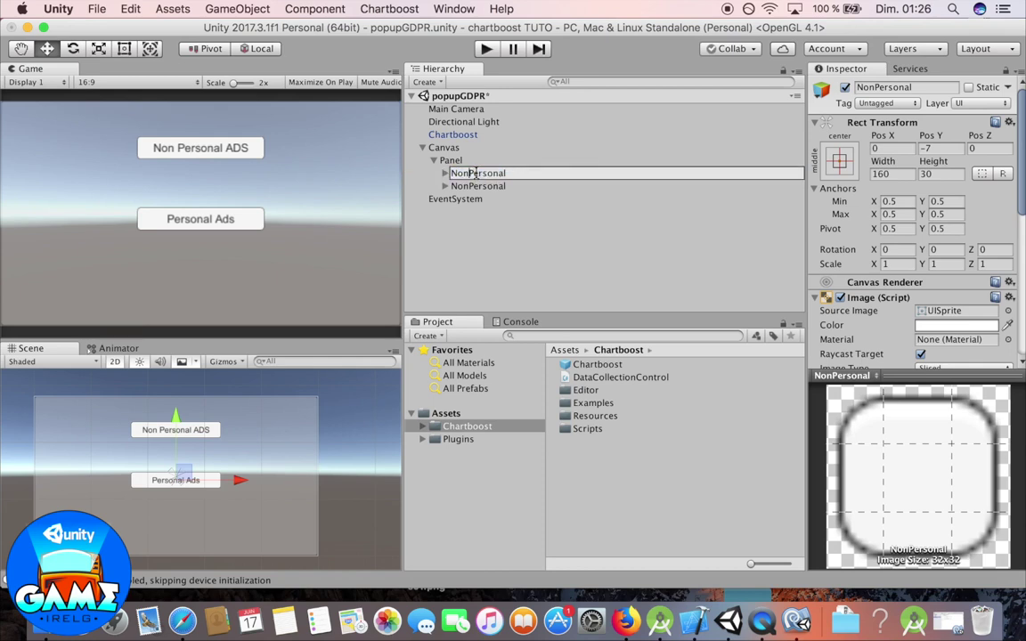
pyautogui.press('BackSpace')
pyautogui.press('BackSpace')
pyautogui.press('BackSpace')
pyautogui.press('Return')
pyautogui.click(469, 186)
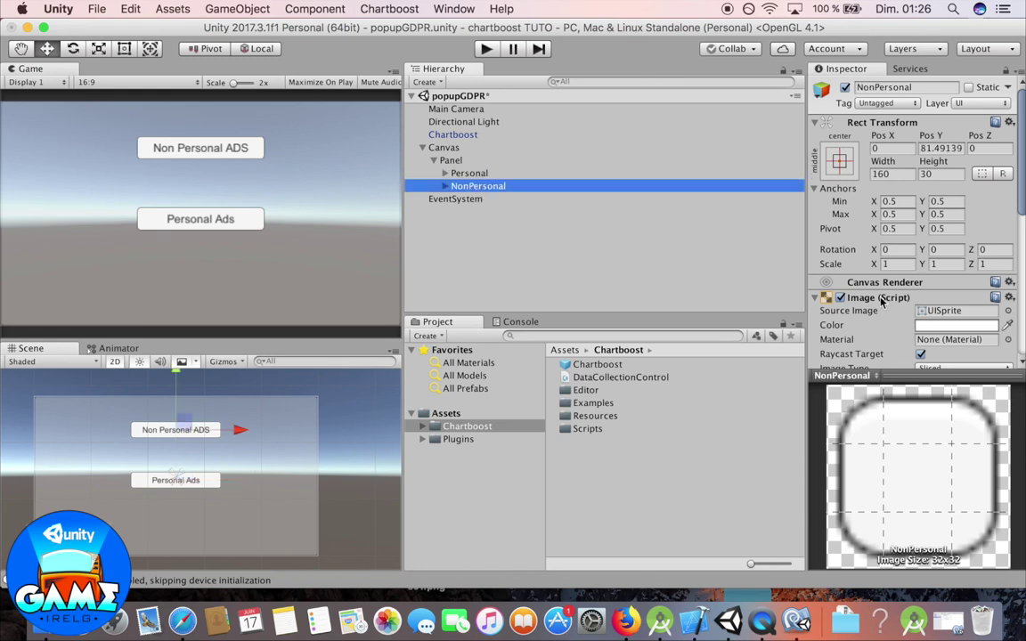
# Step: Drag the Chartboost prefab into the Hierarchy as Chartboost (1)
pyautogui.scroll(-5, 851, 300)
pyautogui.scroll(-8, 851, 300)
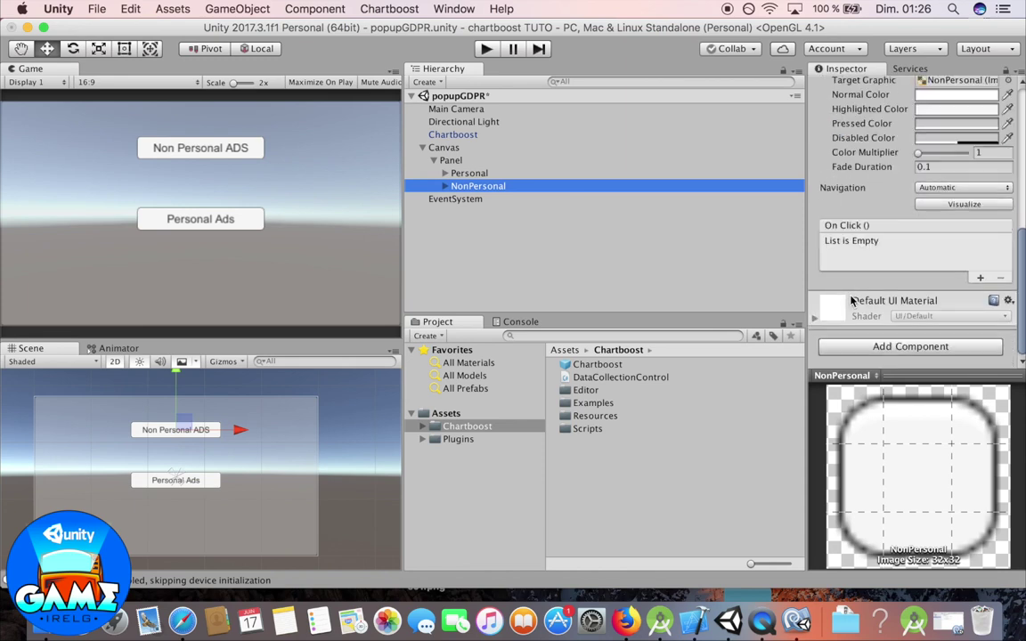
pyautogui.click(598, 366)
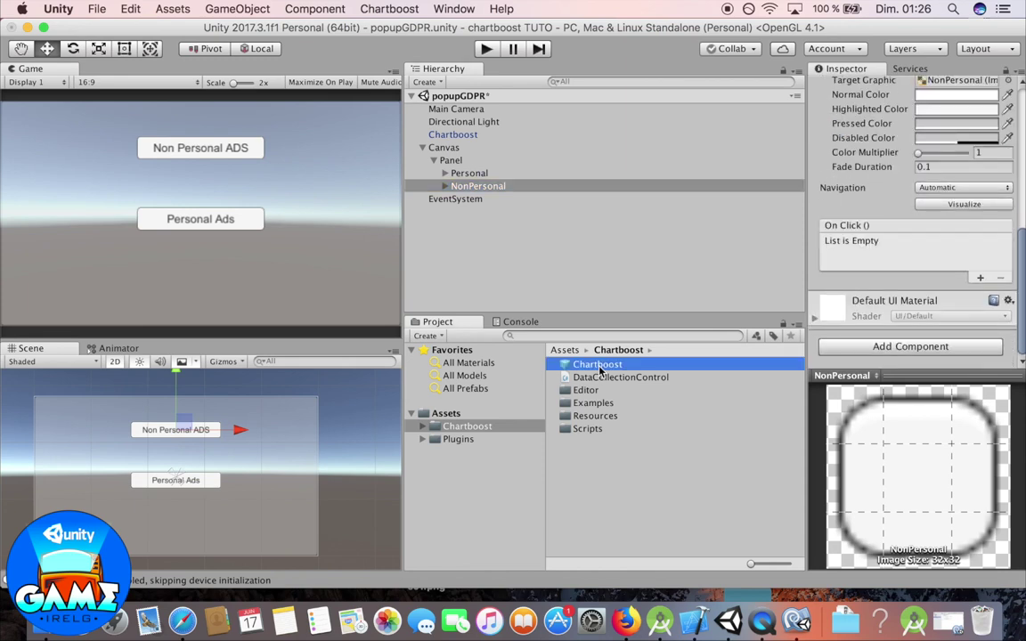
pyautogui.moveTo(599, 369); pyautogui.dragTo(429, 219)
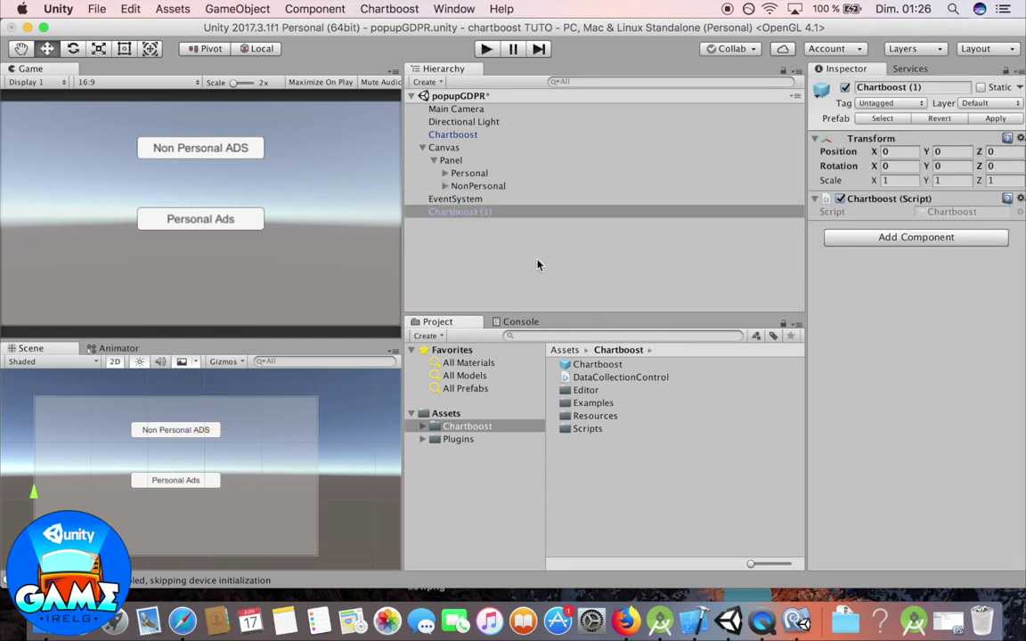
# Step: Create an empty GameObject at the root of the Hierarchy
pyautogui.click(455, 230)
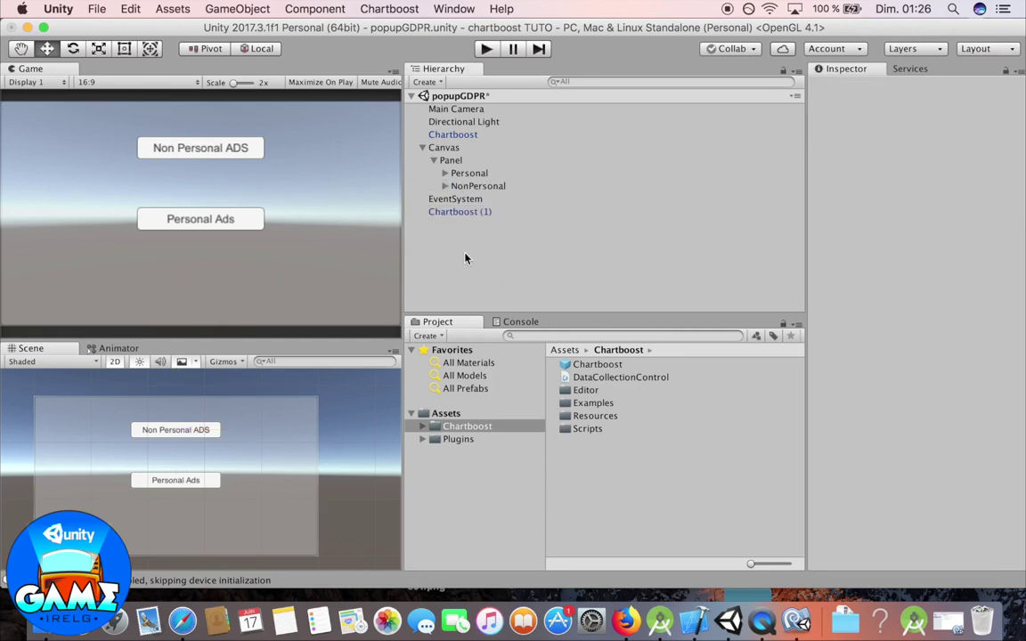
pyautogui.rightClick(465, 258)
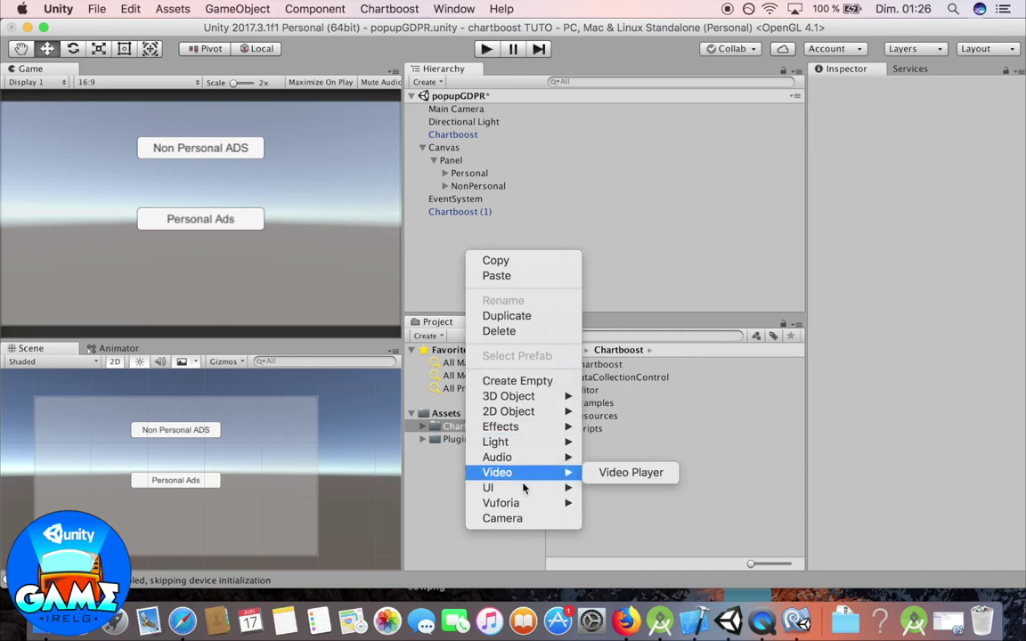
pyautogui.moveTo(526, 492)
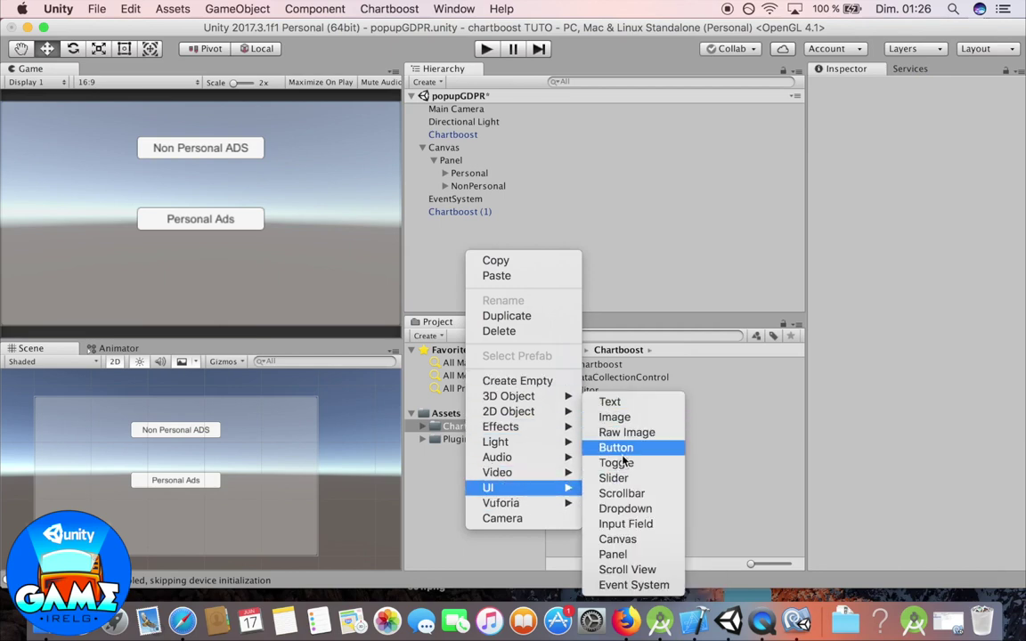
pyautogui.click(518, 382)
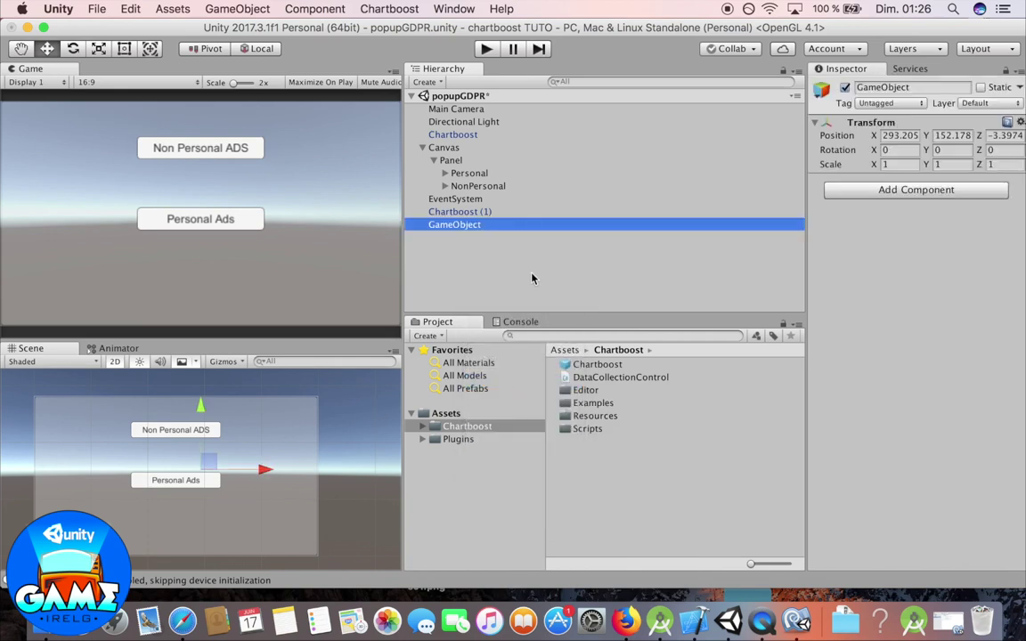
pyautogui.press('Return')
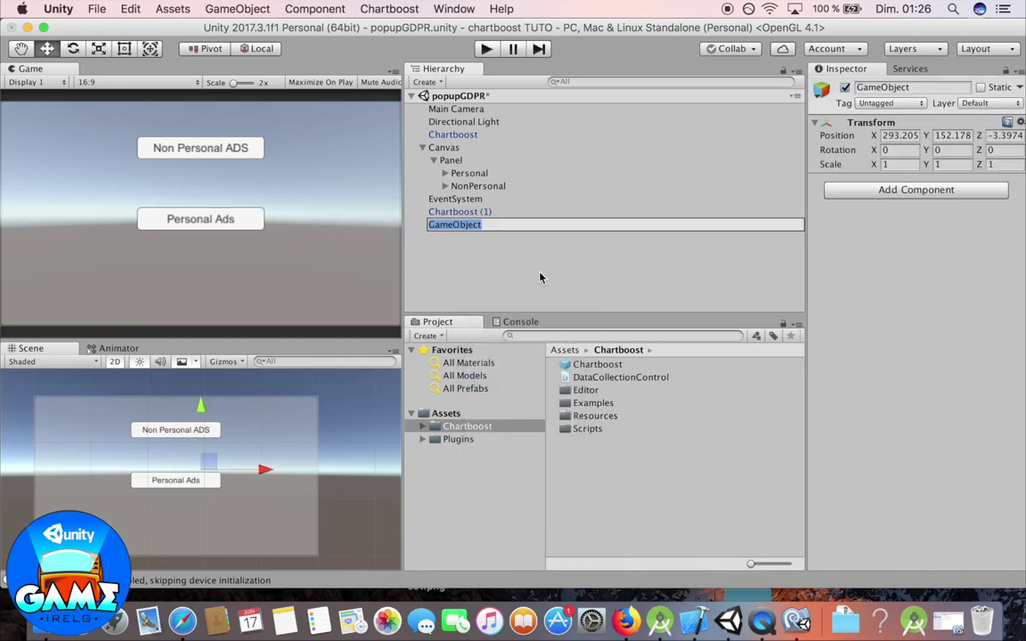
# Step: Name the empty object dataCont and set its Position X, Y and Z to 0
pyautogui.write('data')
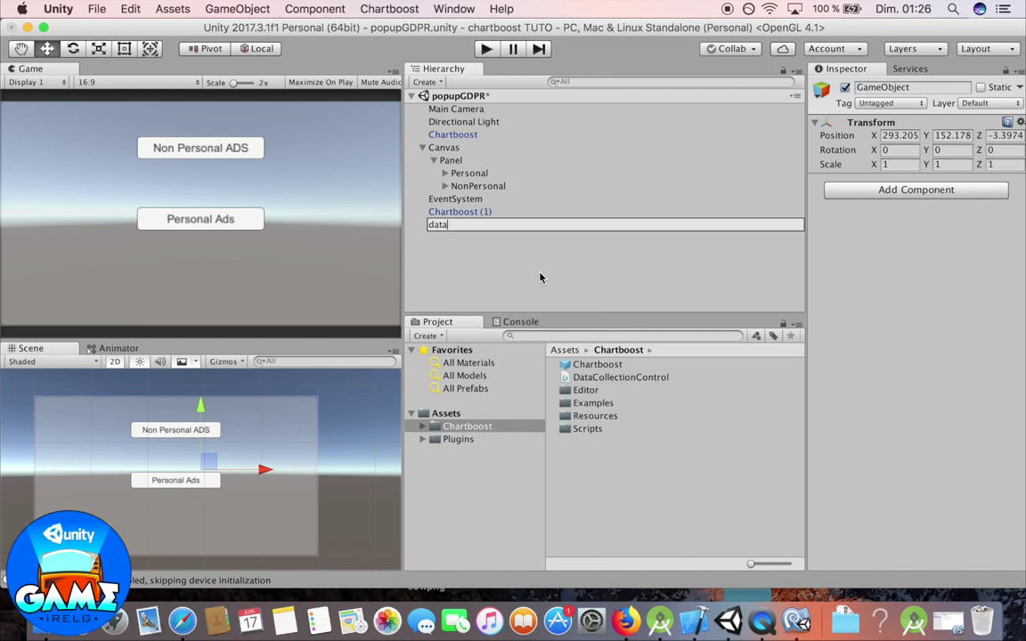
pyautogui.write('Cont')
pyautogui.press('Return')
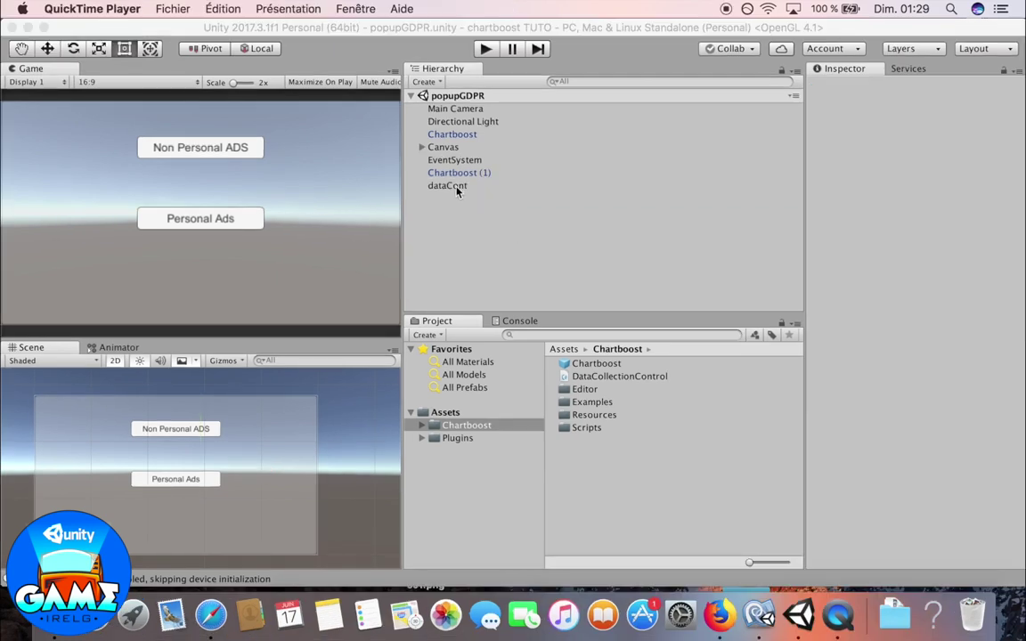
pyautogui.click(457, 189)
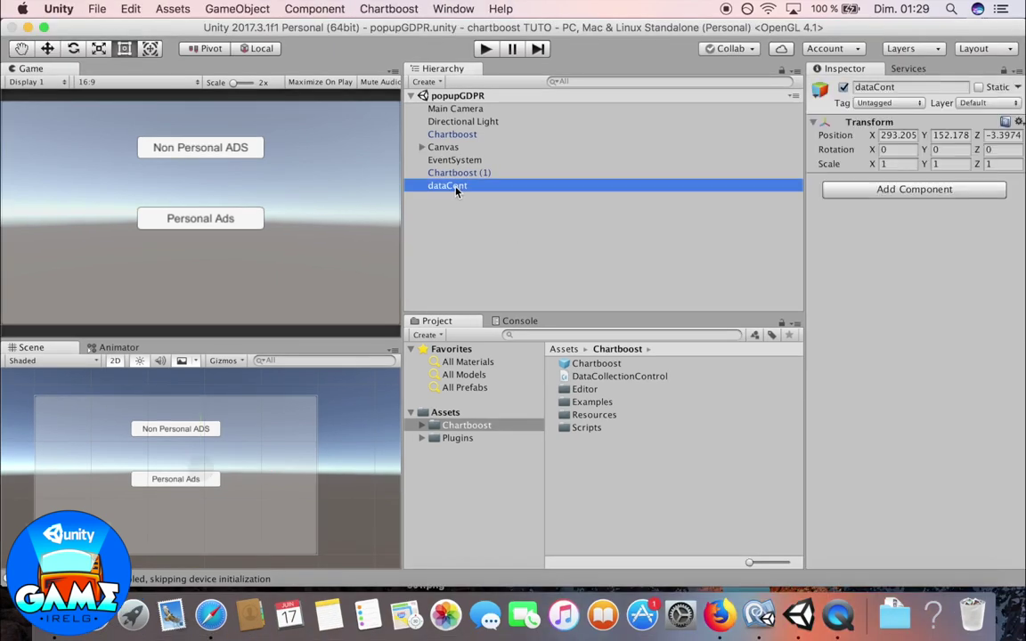
pyautogui.click(904, 135)
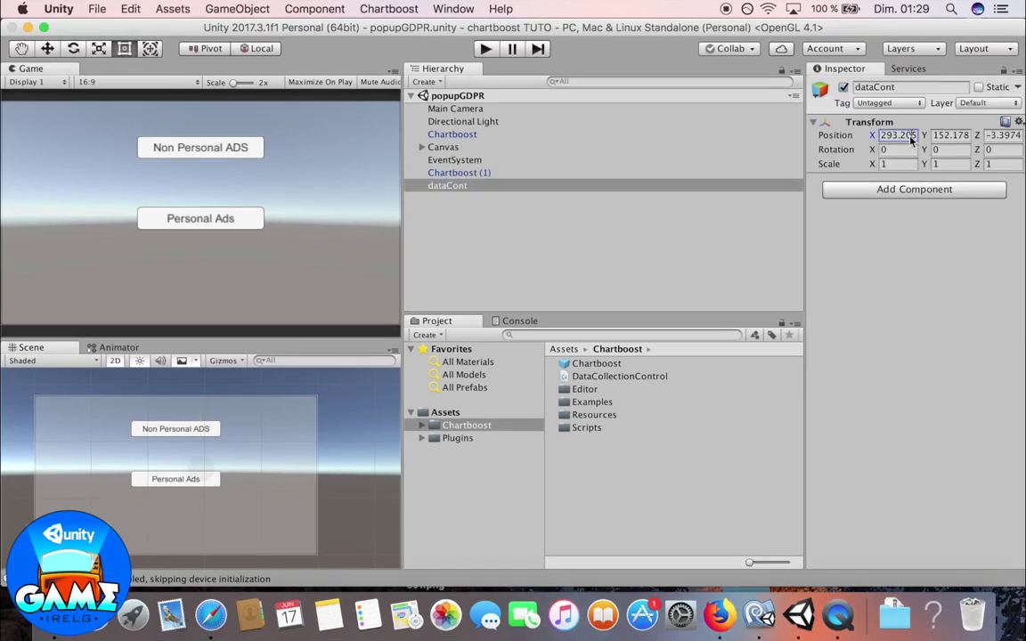
pyautogui.write('0')
pyautogui.press('Tab')
pyautogui.write('0')
pyautogui.press('Tab')
pyautogui.write('0')
pyautogui.click(441, 173)
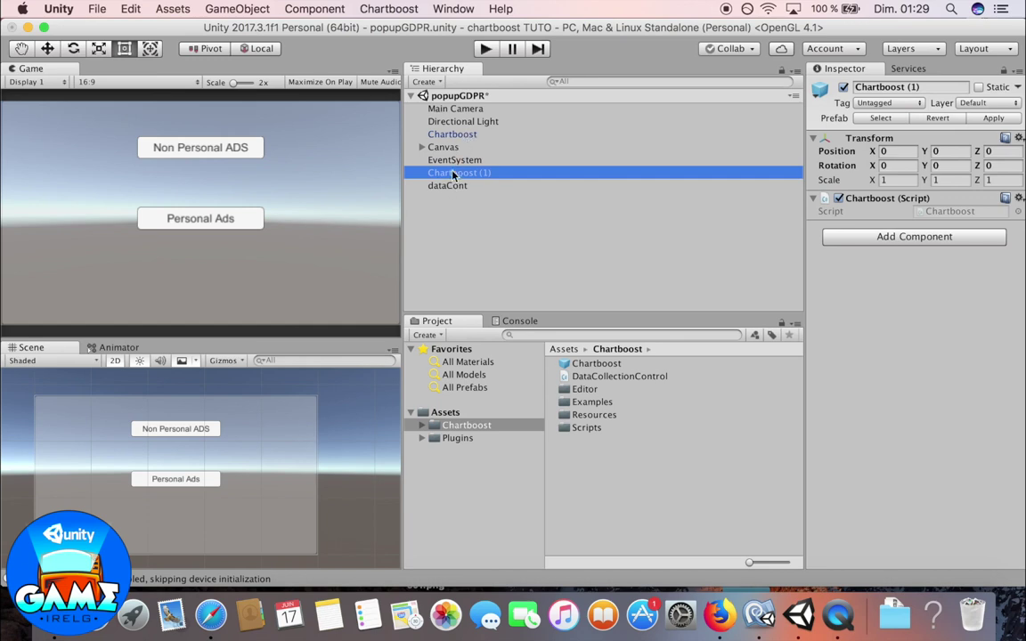
# Step: Delete Chartboost (1) and move the original Chartboost below EventSystem
pyautogui.rightClick(452, 173)
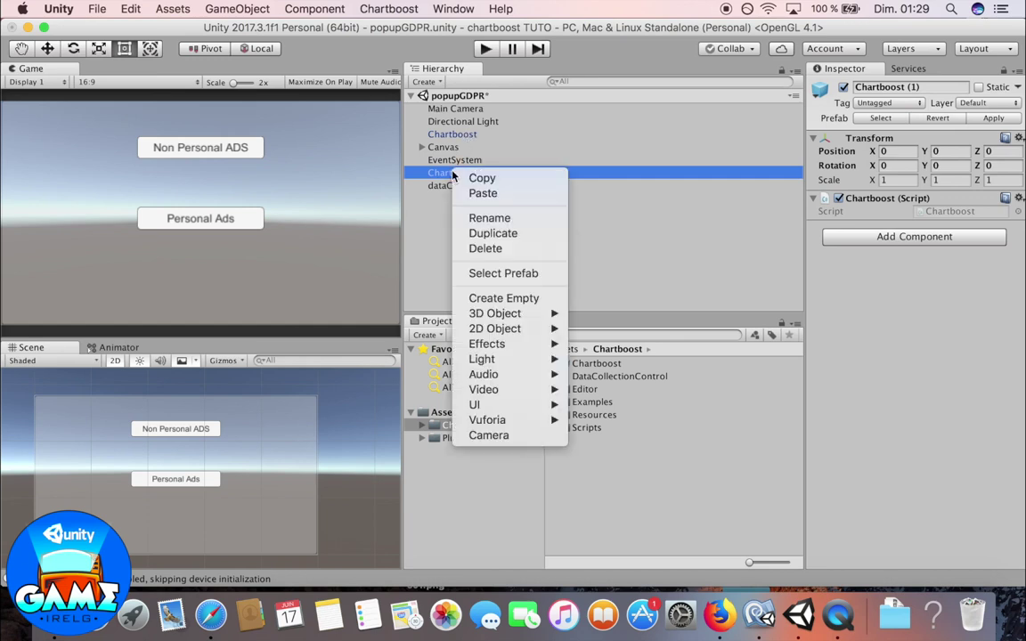
pyautogui.click(498, 251)
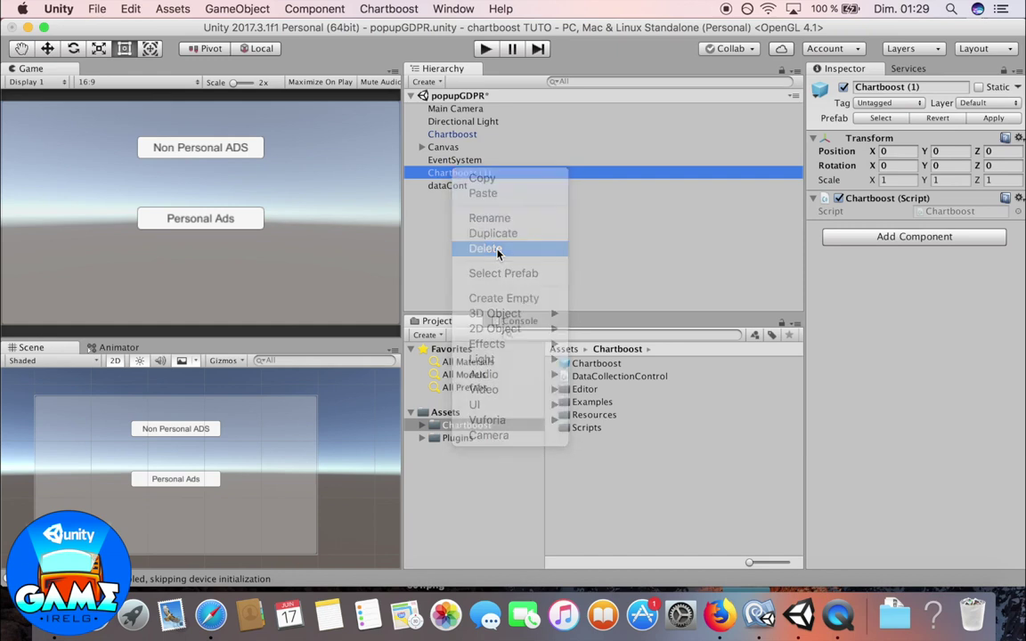
pyautogui.click(451, 134)
pyautogui.moveTo(453, 133); pyautogui.dragTo(451, 168)
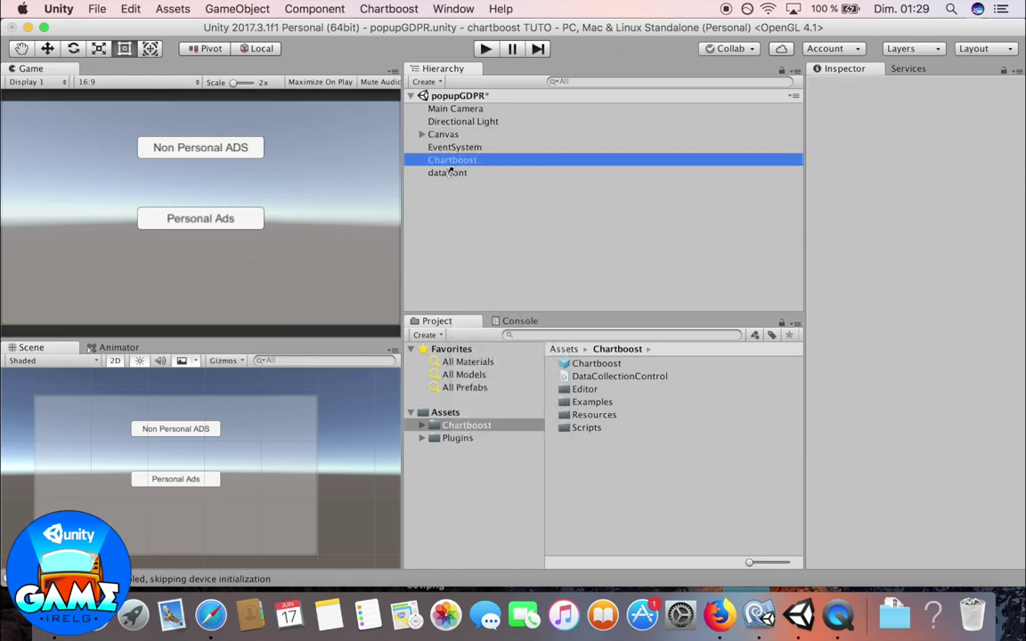
# Step: Attach the DataCollectionControl script to the dataCont object
pyautogui.click(448, 174)
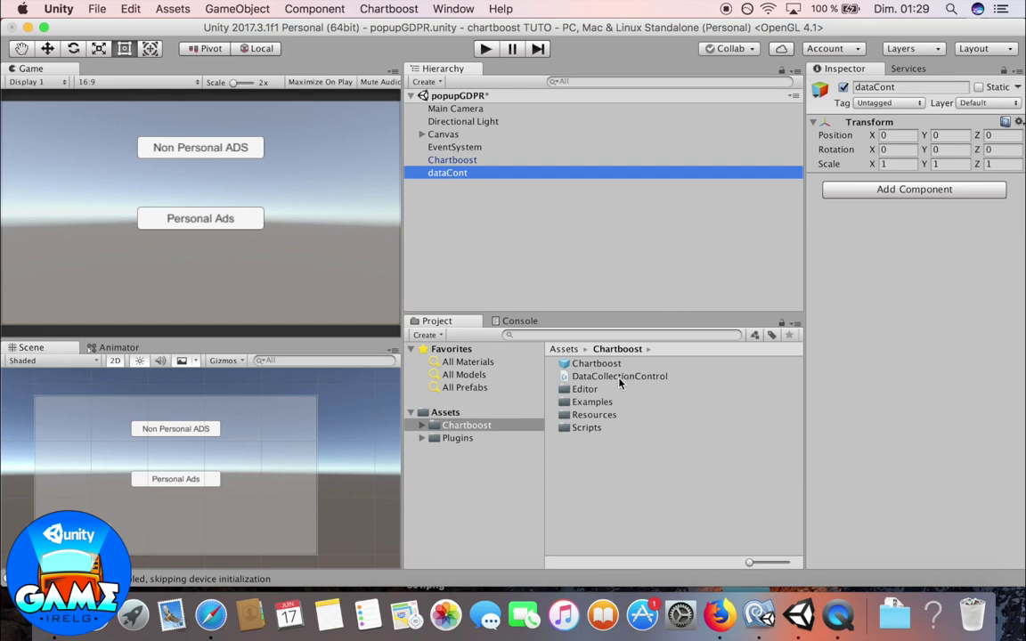
pyautogui.moveTo(621, 383); pyautogui.dragTo(455, 179)
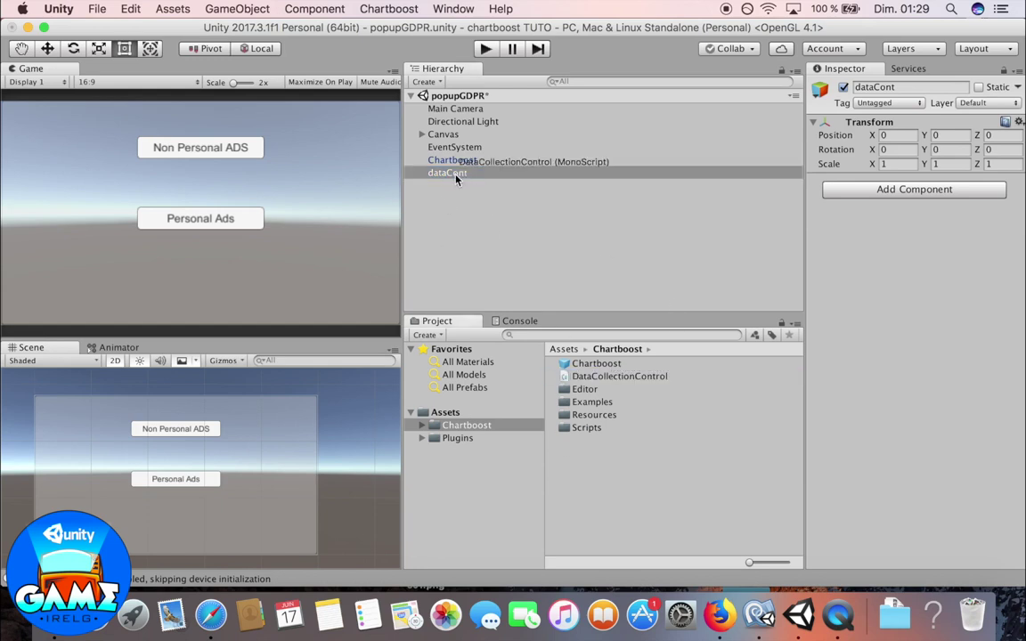
pyautogui.moveTo(456, 179); pyautogui.dragTo(459, 180)
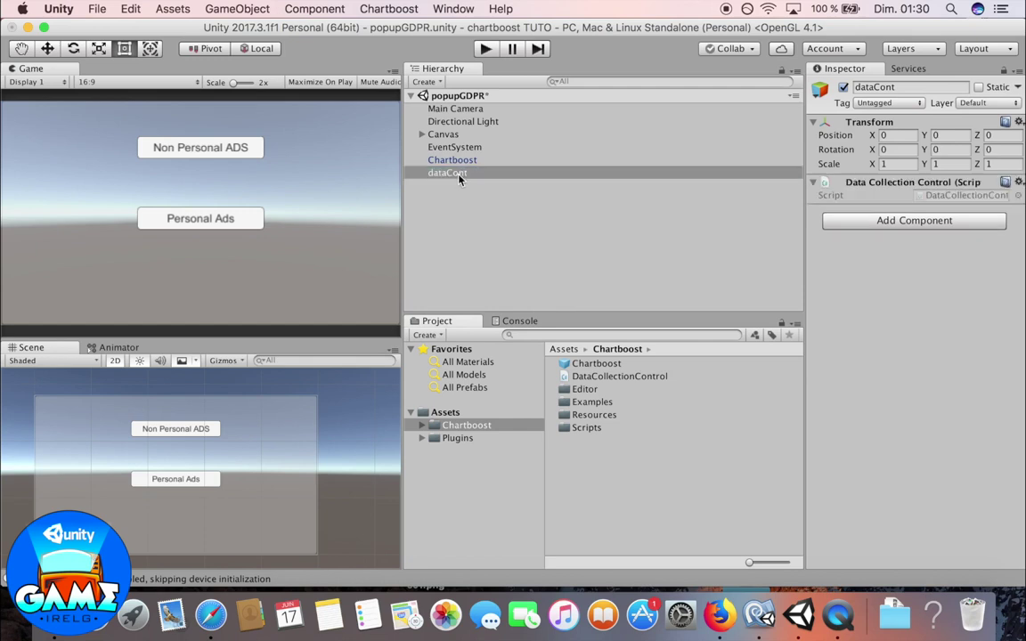
pyautogui.press('w')
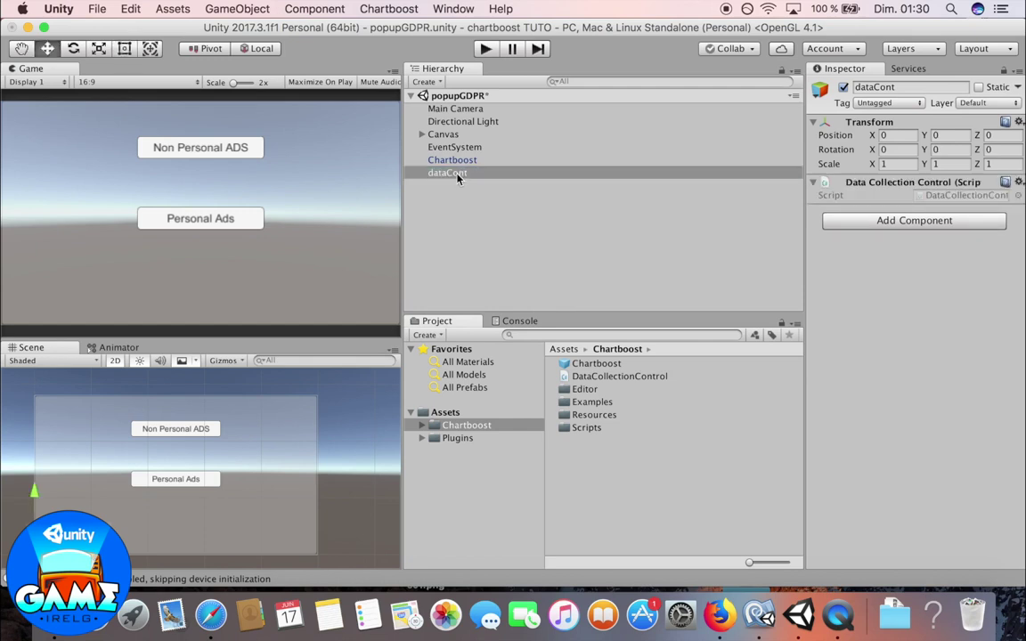
pyautogui.click(422, 135)
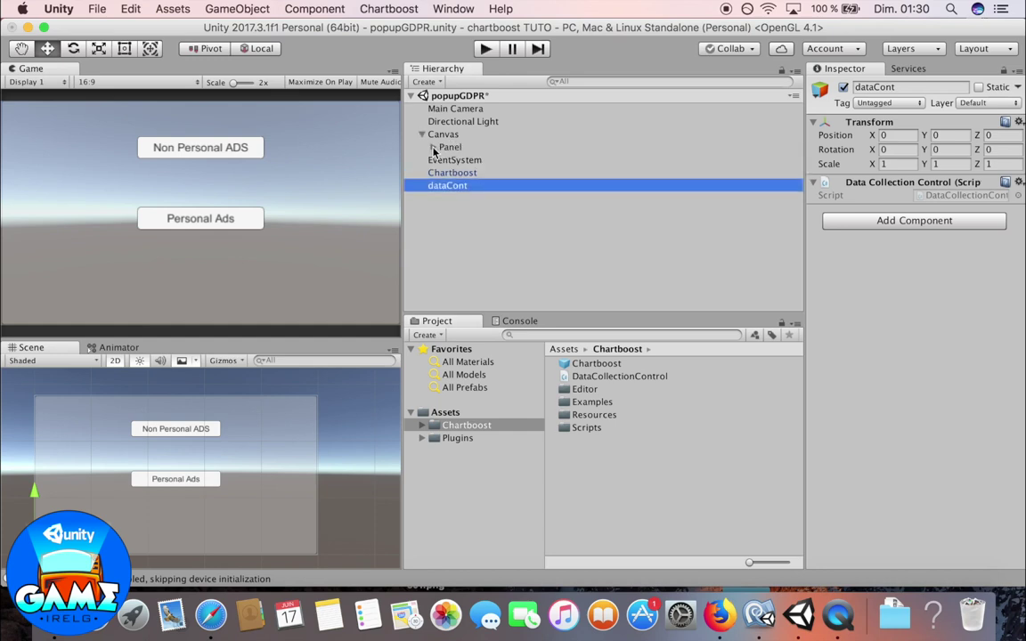
# Step: Make the Personal button's On Click call DataCollectionControl.personalAds on dataCont
pyautogui.click(433, 148)
pyautogui.click(466, 160)
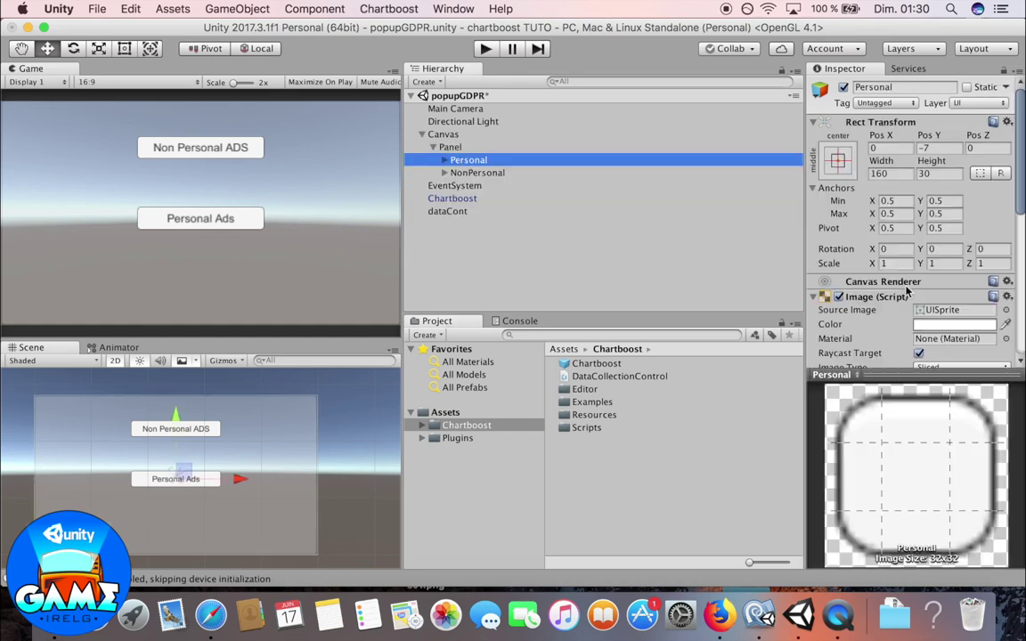
pyautogui.scroll(-5, 926, 298)
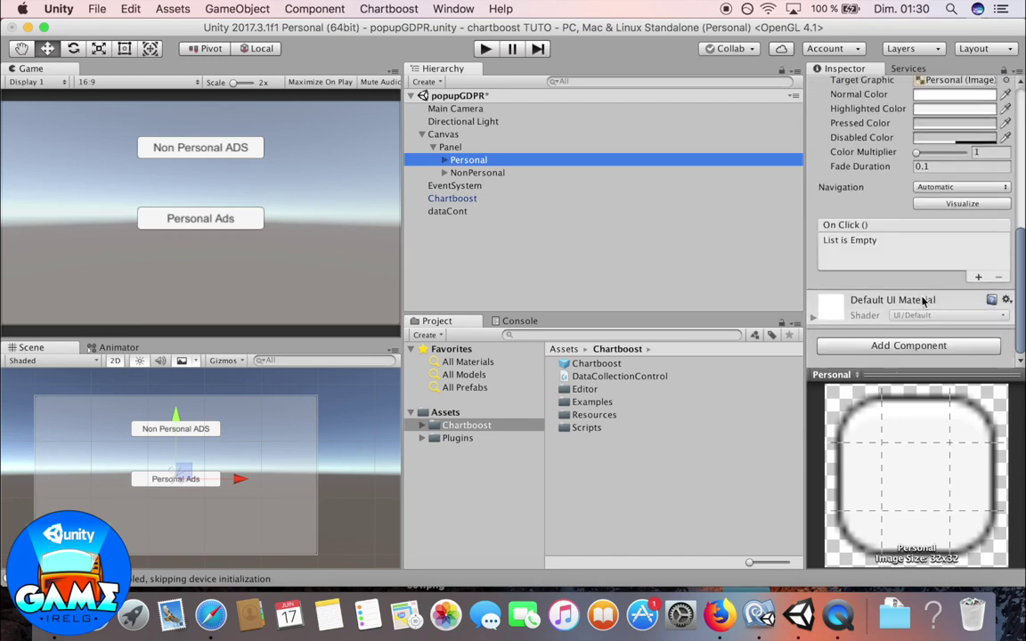
pyautogui.click(978, 277)
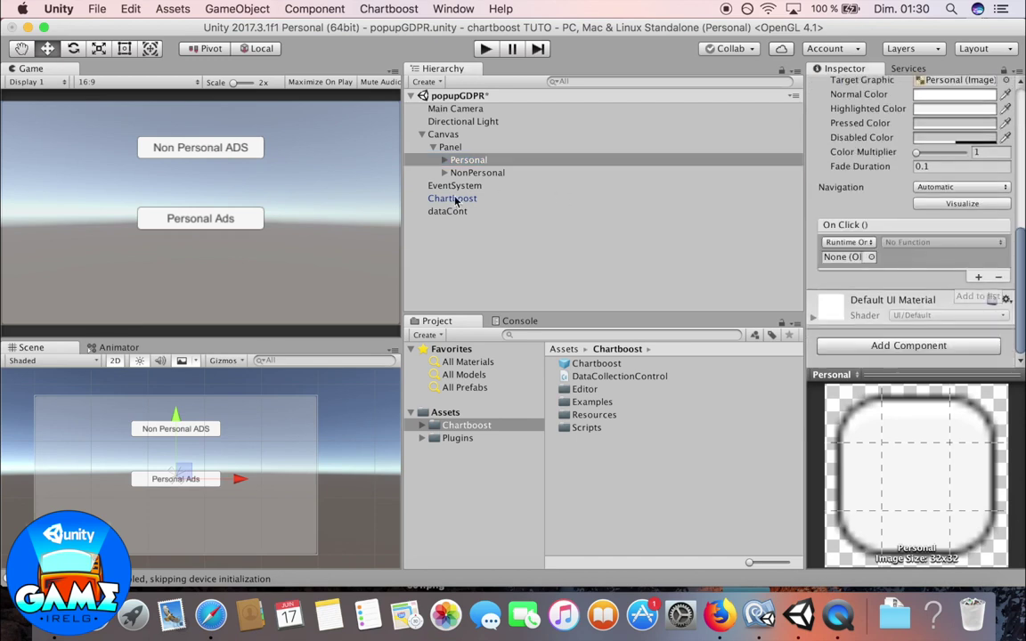
pyautogui.moveTo(448, 211); pyautogui.dragTo(846, 258)
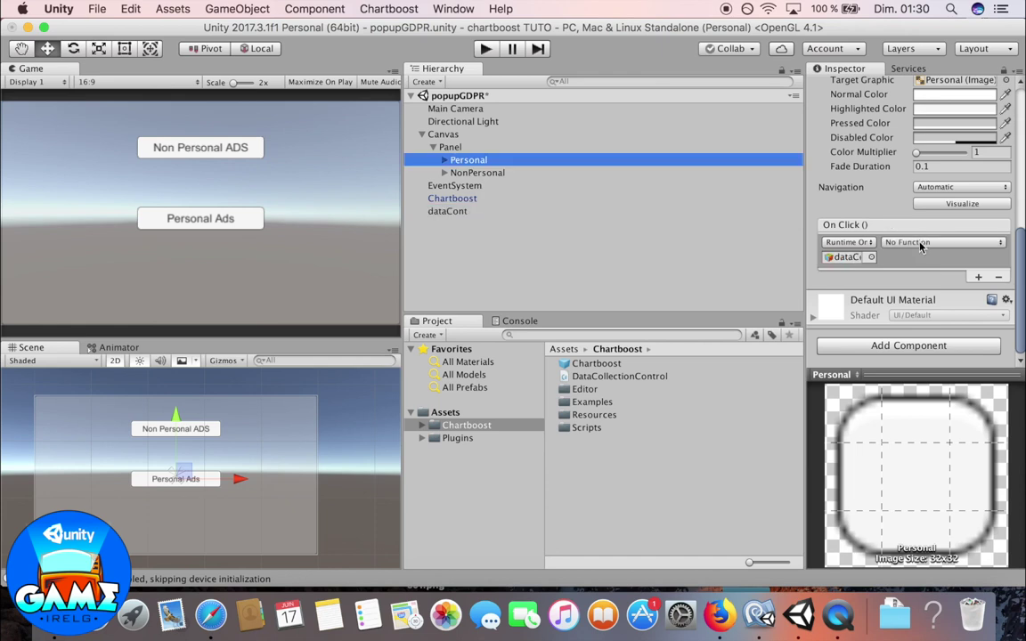
pyautogui.click(921, 247)
pyautogui.moveTo(926, 306)
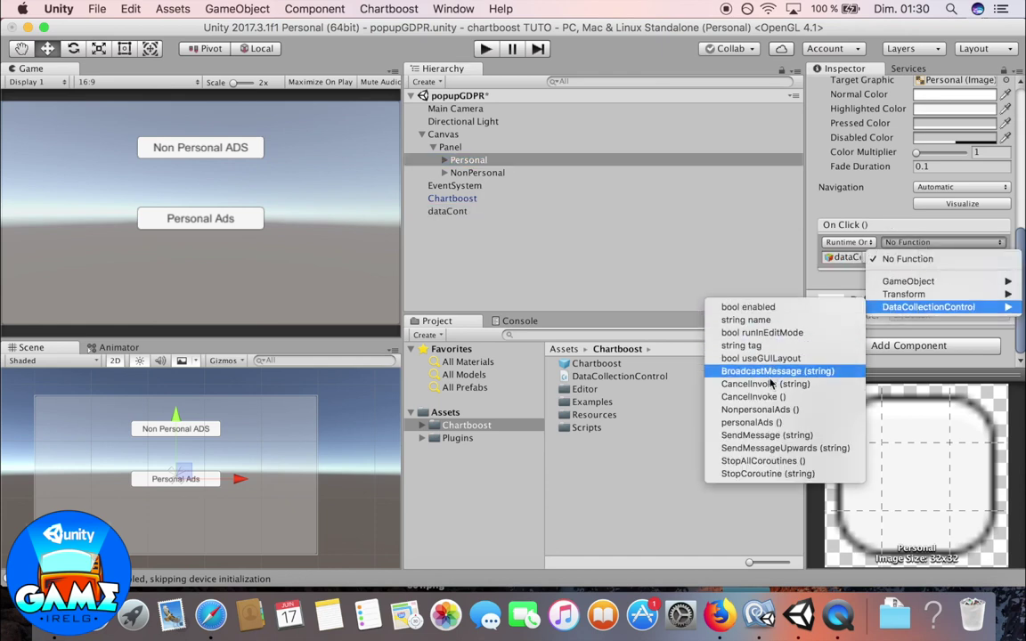
pyautogui.click(752, 422)
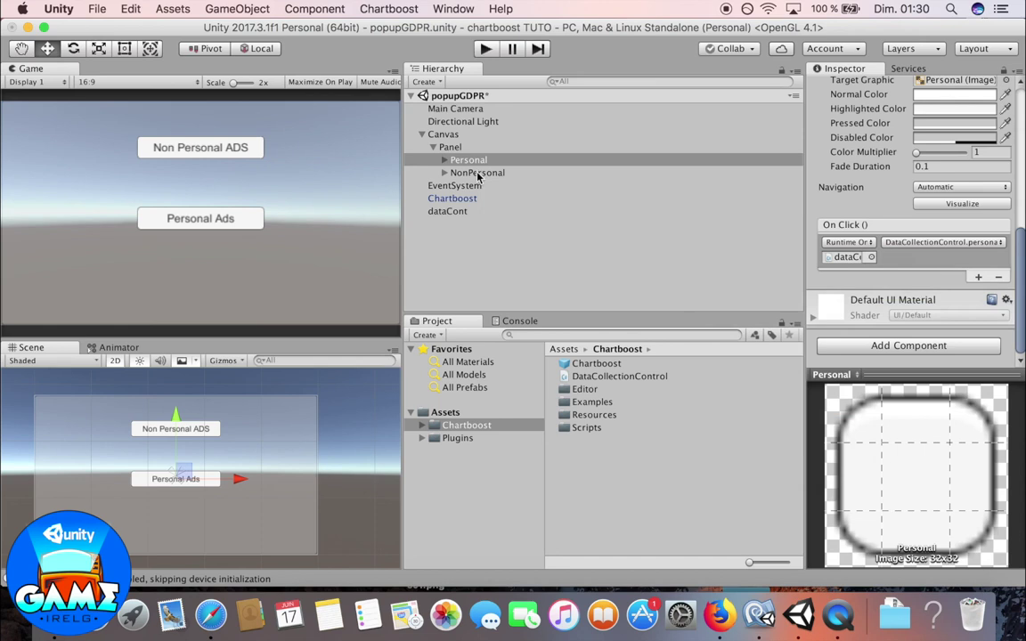
# Step: Make the NonPersonal button's On Click call DataCollectionControl.NonpersonalAds on dataCont, then save
pyautogui.click(479, 174)
pyautogui.click(978, 278)
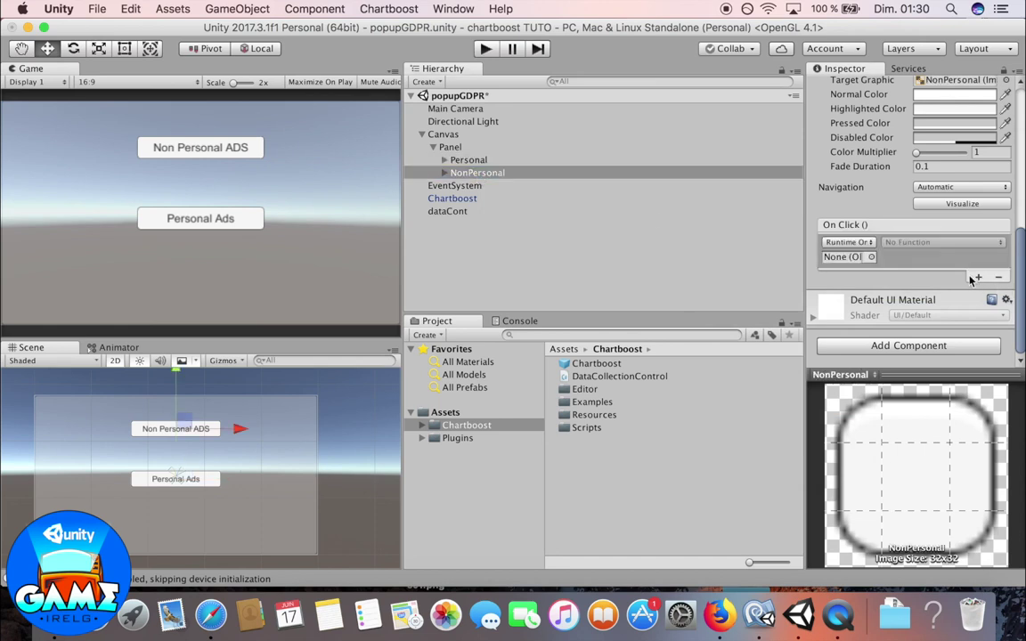
pyautogui.moveTo(448, 211)
pyautogui.mouseDown()
pyautogui.moveTo(849, 278)
pyautogui.moveTo(844, 258)
pyautogui.mouseUp()
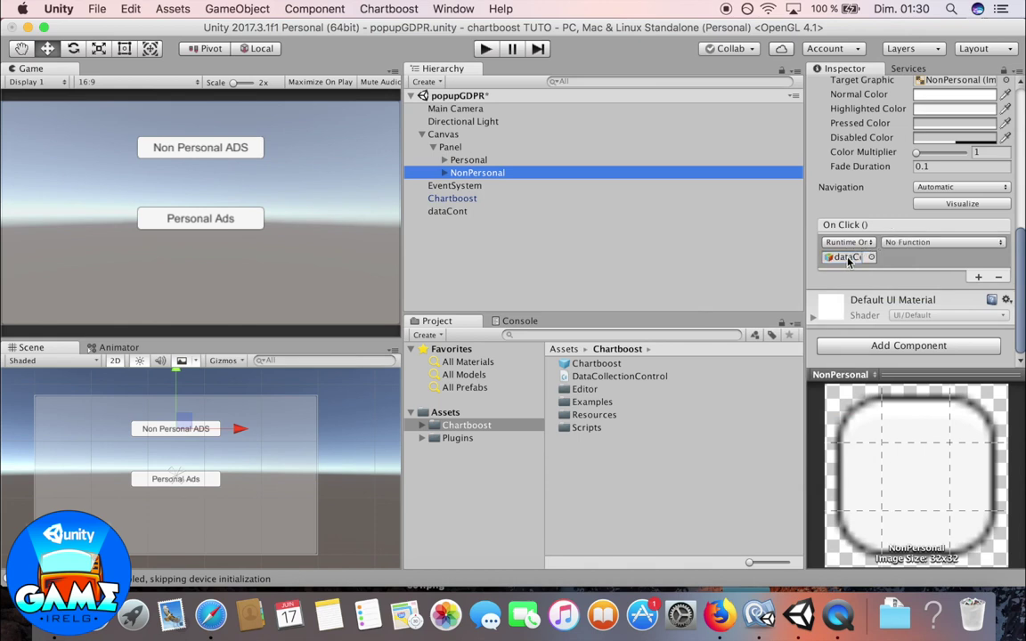
pyautogui.click(942, 242)
pyautogui.moveTo(917, 306)
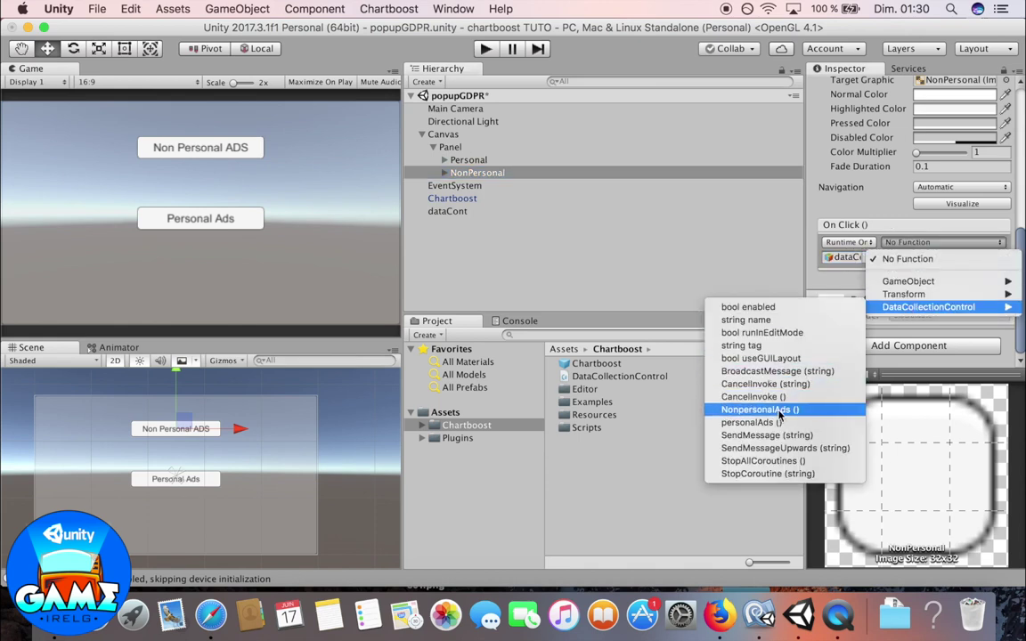
pyautogui.click(759, 410)
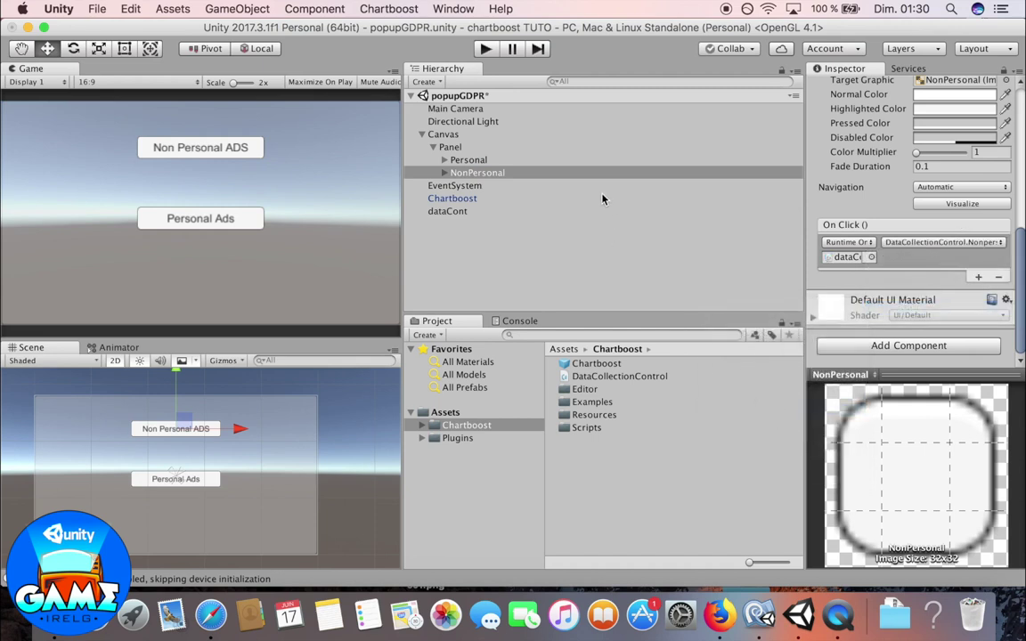
pyautogui.press('super+s')
pyautogui.click(624, 484)
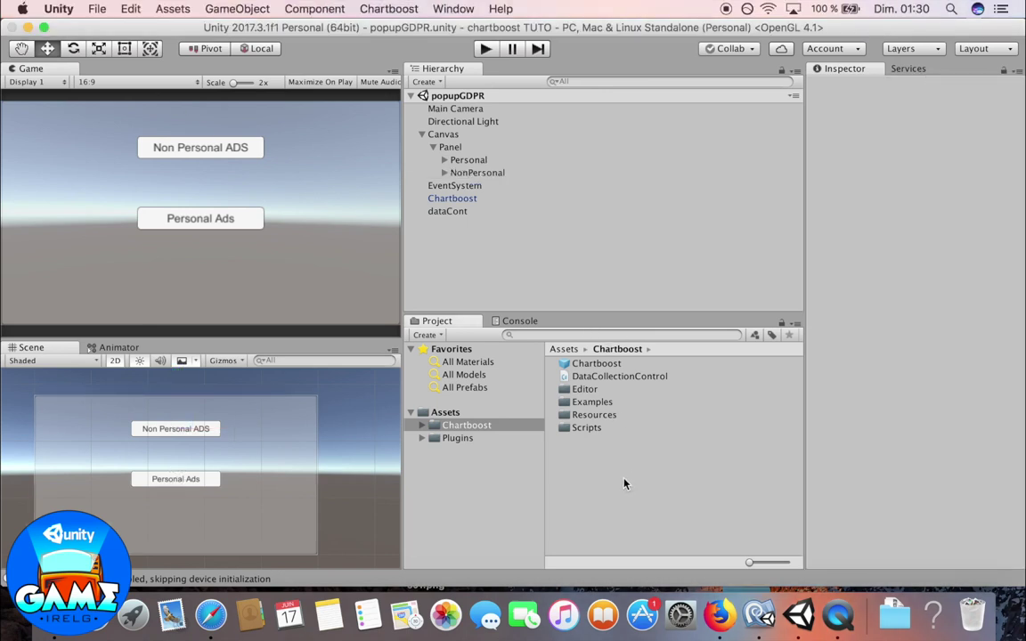
# Step: Create a new scene with a UI Panel on a Canvas
pyautogui.press('super+n')
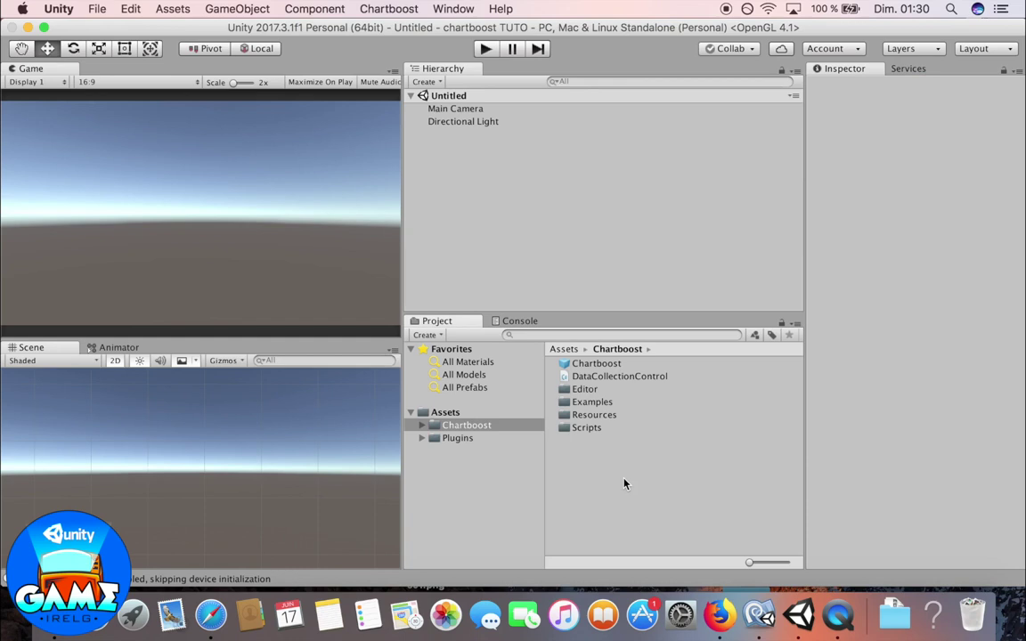
pyautogui.rightClick(482, 154)
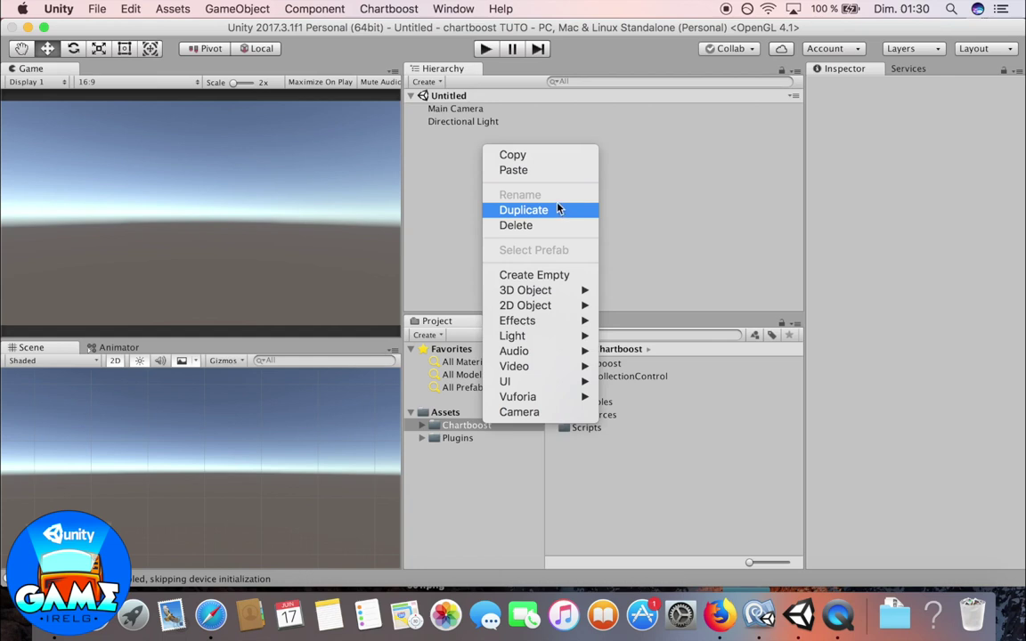
pyautogui.moveTo(550, 384)
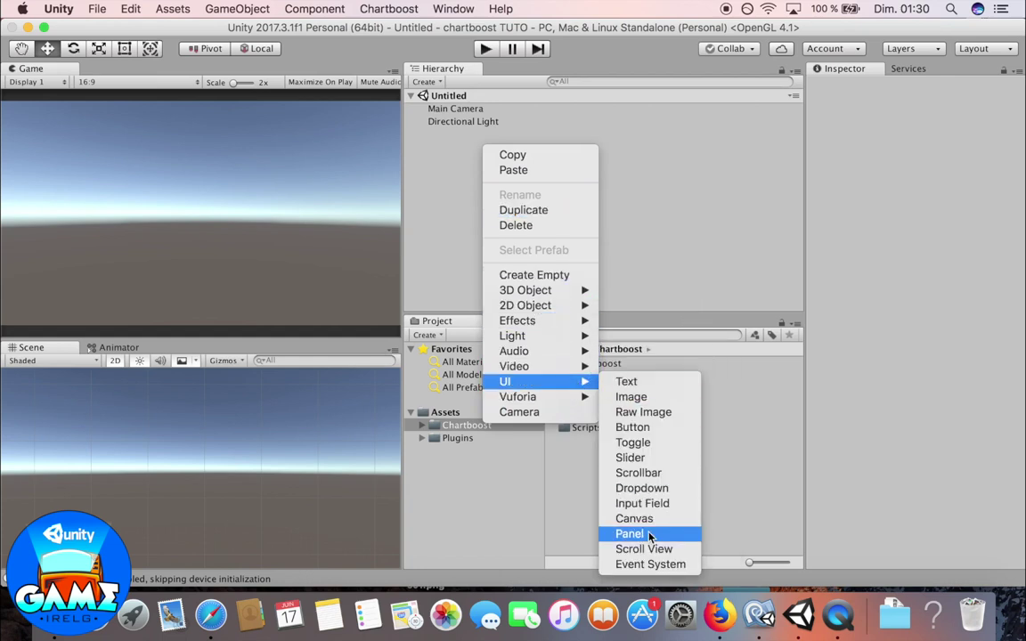
pyautogui.click(650, 534)
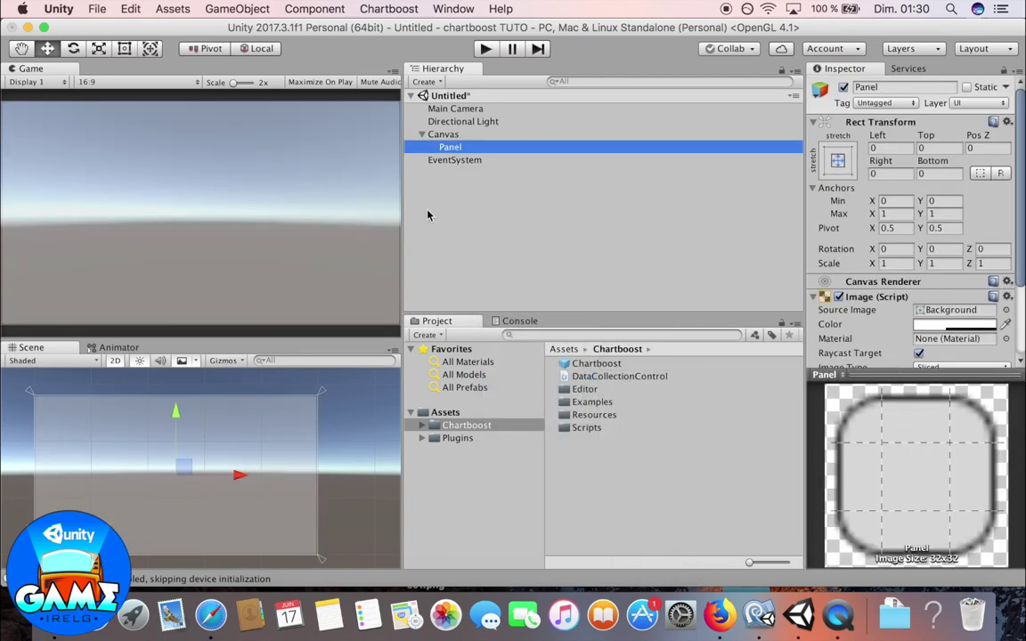
# Step: Add a UI Button inside the Panel
pyautogui.rightClick(452, 153)
pyautogui.moveTo(534, 387)
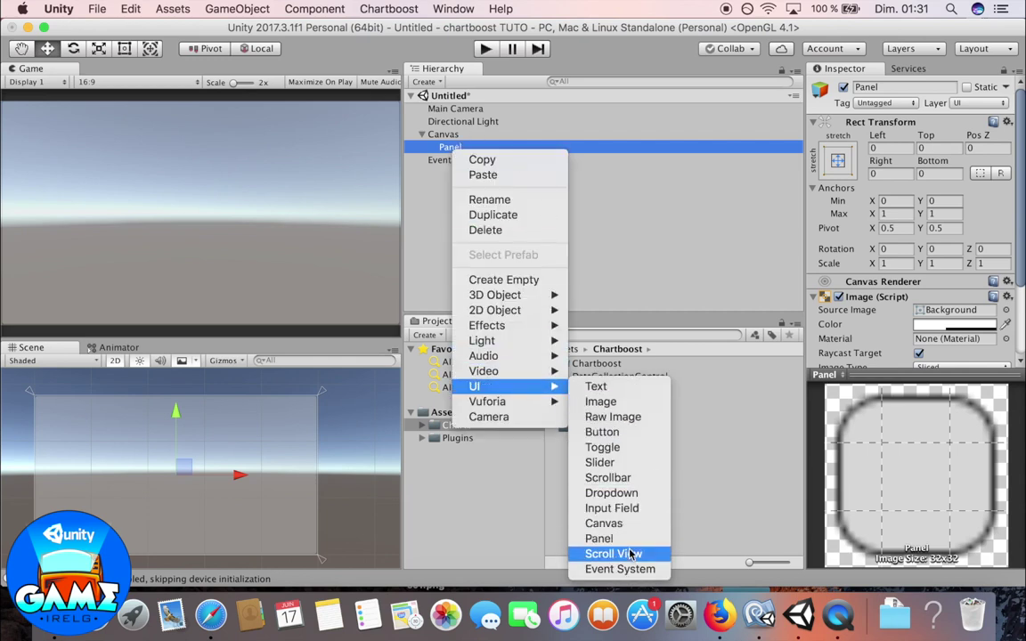
pyautogui.click(631, 434)
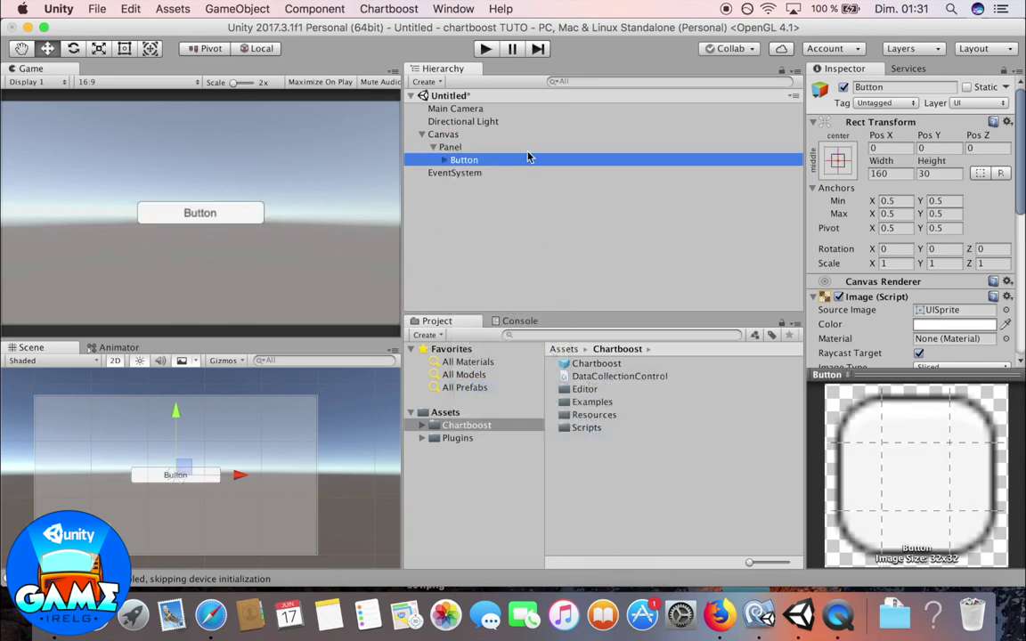
# Step: Change the button's Text label to 'chow chartboost'
pyautogui.click(444, 160)
pyautogui.click(473, 173)
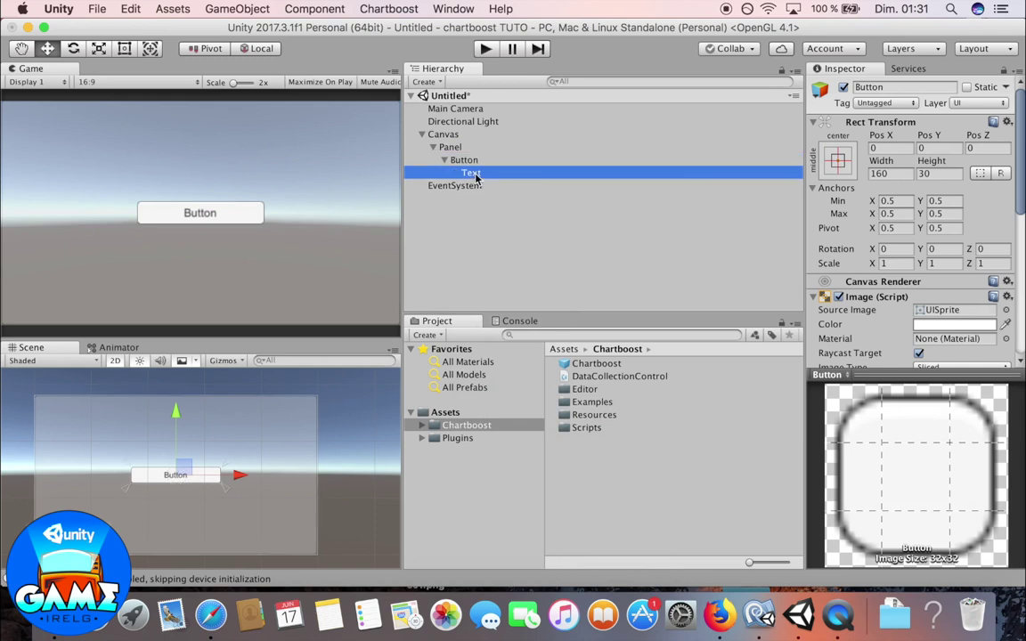
pyautogui.click(859, 322)
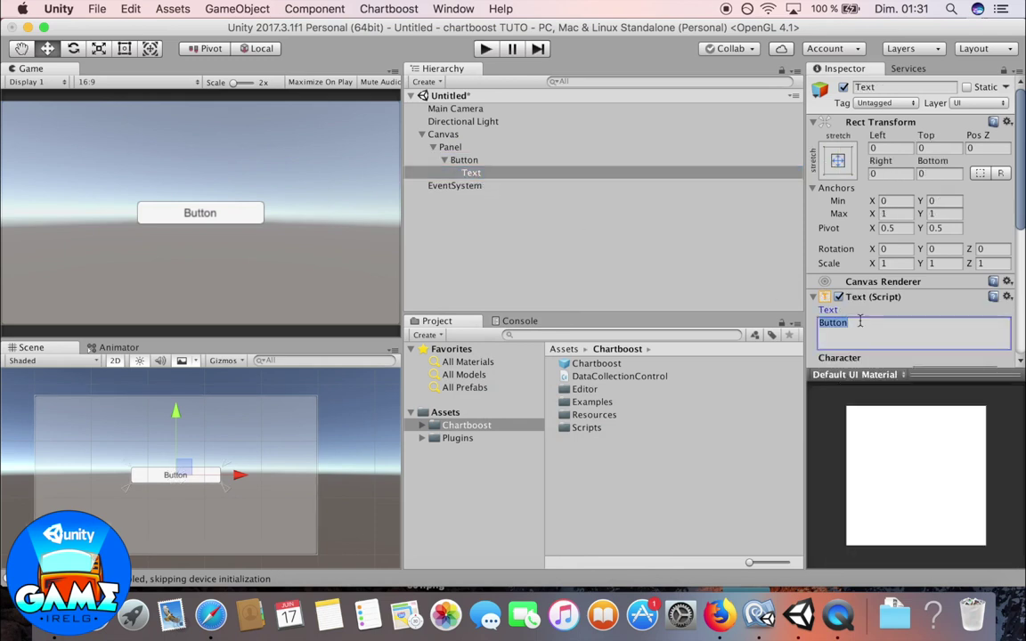
pyautogui.press('BackSpace')
pyautogui.write('chow')
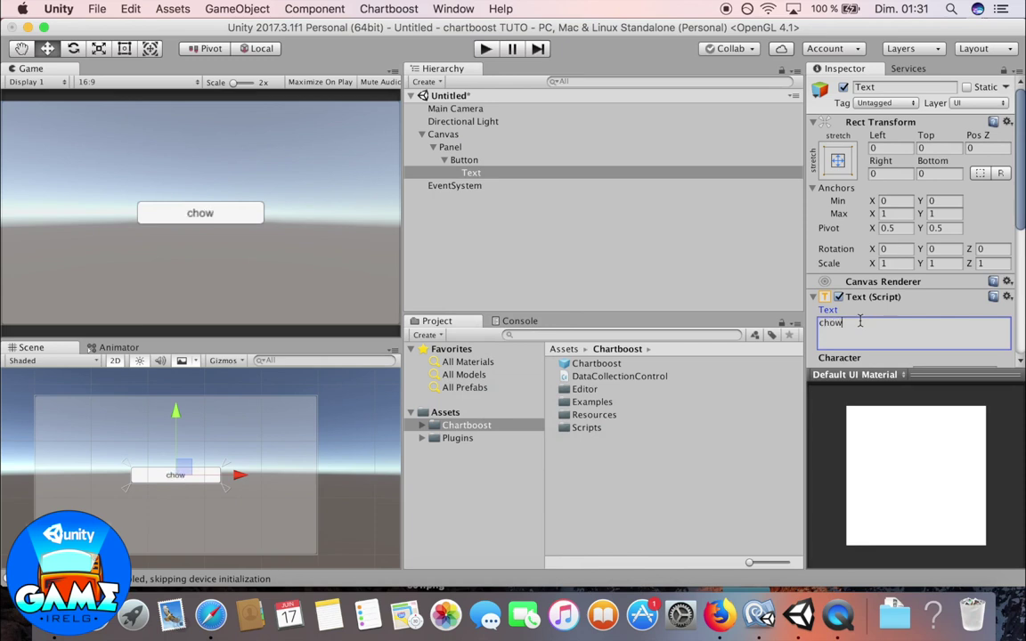
pyautogui.write(' inet rewad')
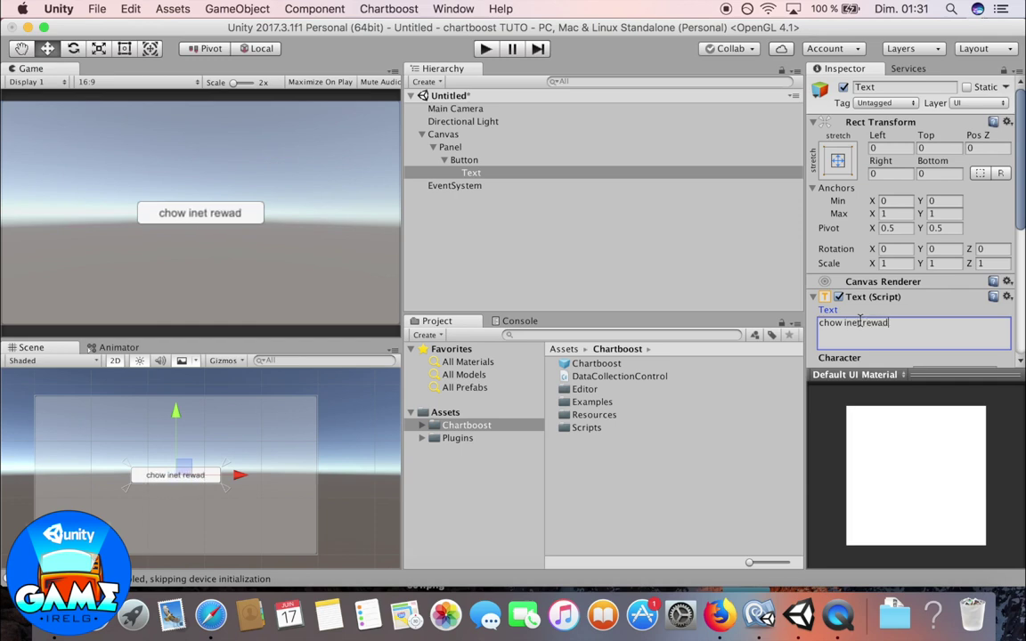
pyautogui.press('BackSpace')
pyautogui.press('BackSpace')
pyautogui.press('BackSpace')
pyautogui.press('BackSpace')
pyautogui.press('BackSpace')
pyautogui.press('BackSpace')
pyautogui.press('BackSpace')
pyautogui.press('BackSpace')
pyautogui.press('BackSpace')
pyautogui.press('BackSpace')
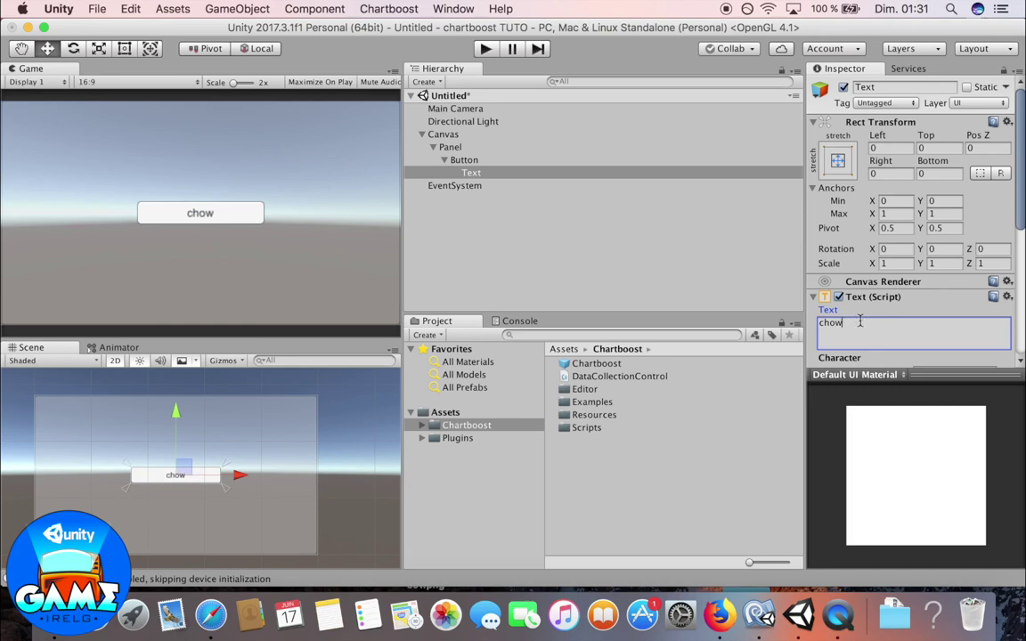
pyautogui.write(' chartboost')
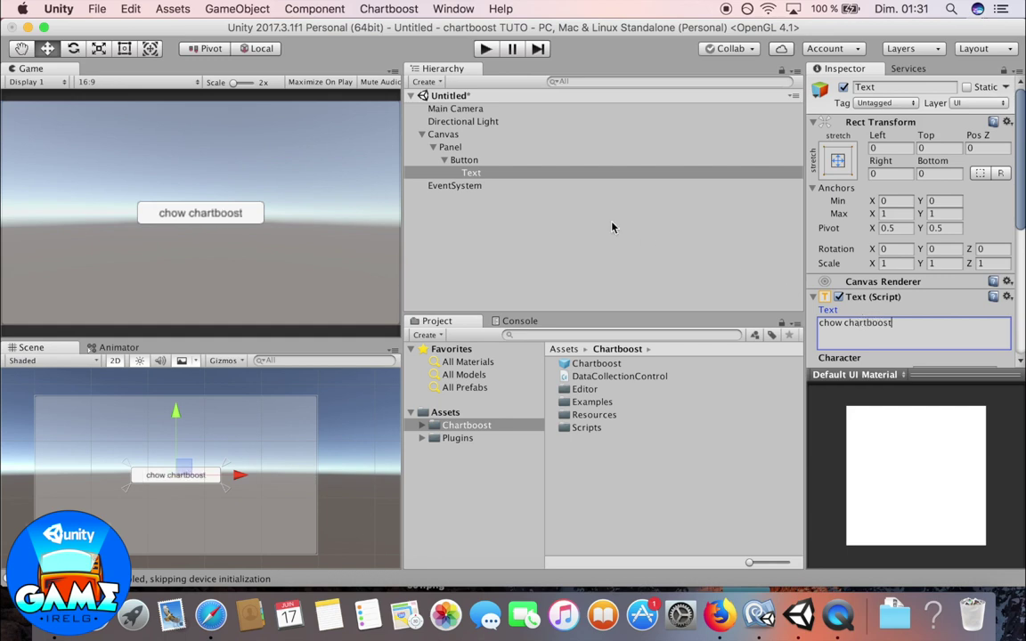
# Step: Save the scene as myGame and reselect the Button object
pyautogui.press('super+s')
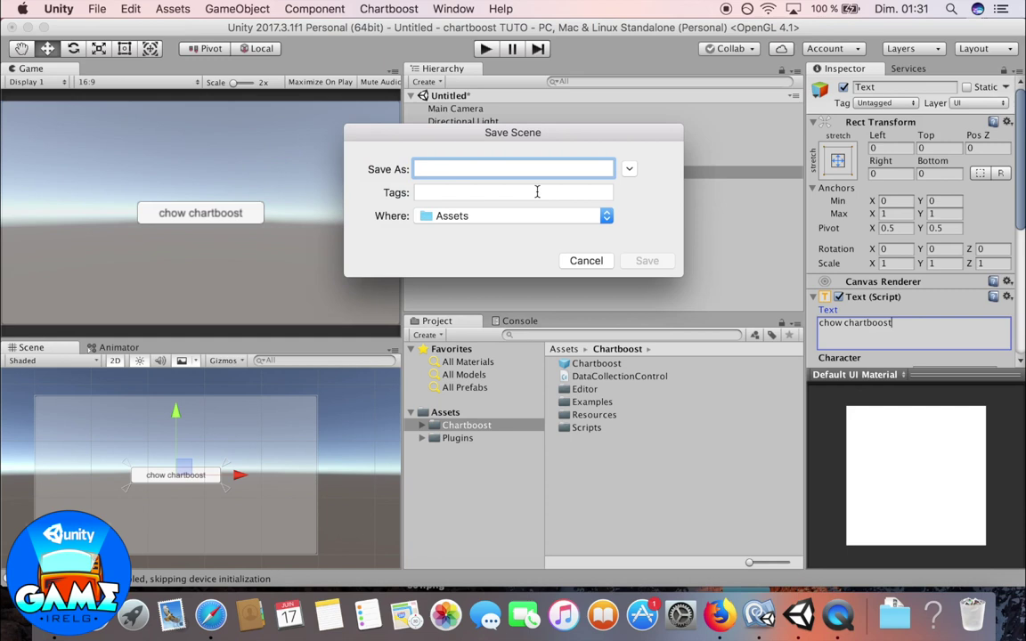
pyautogui.write('myGame')
pyautogui.press('Return')
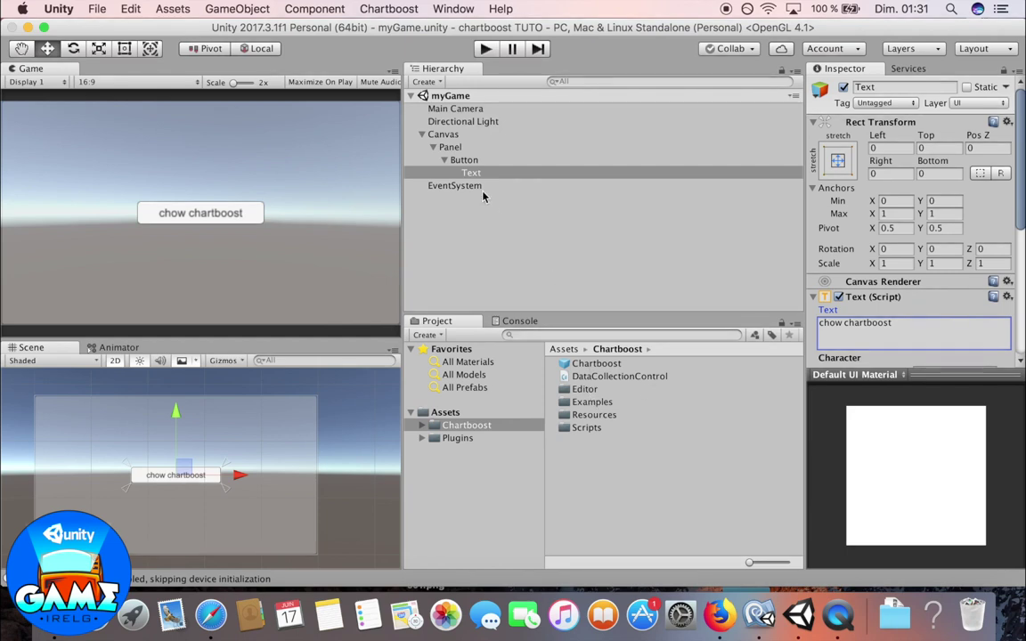
pyautogui.click(474, 161)
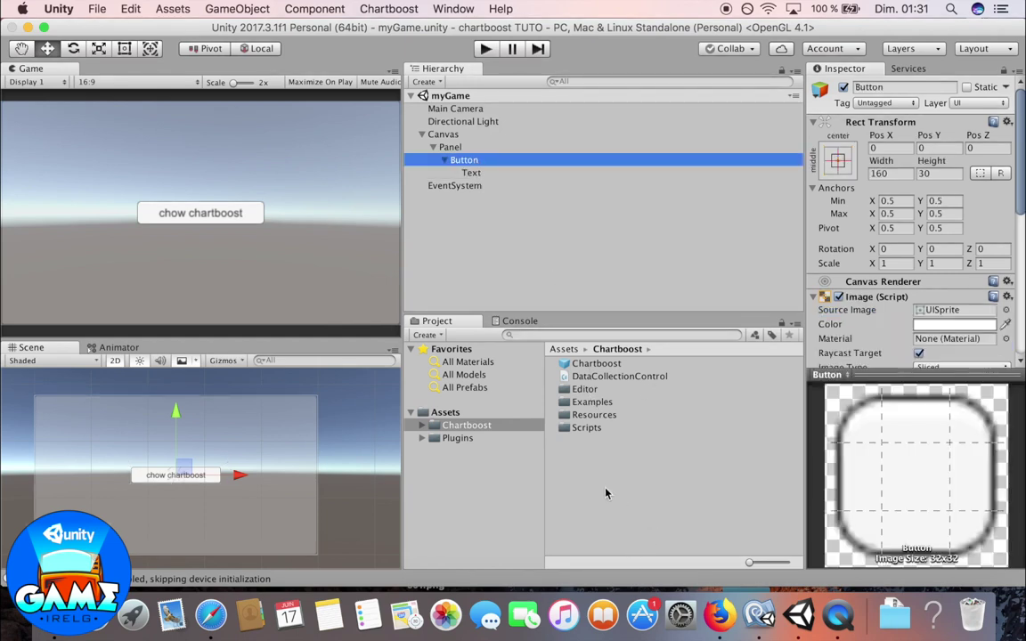
# Step: Create a C# script named AdManager in the Chartboost folder and open it in MonoDevelop
pyautogui.rightClick(606, 492)
pyautogui.moveTo(748, 281)
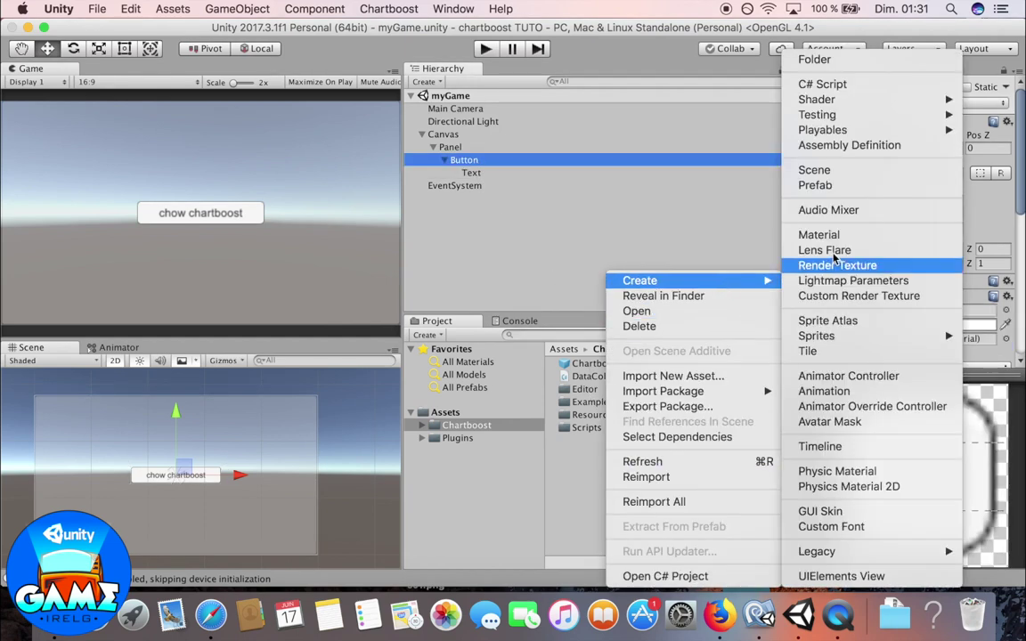
pyautogui.click(828, 84)
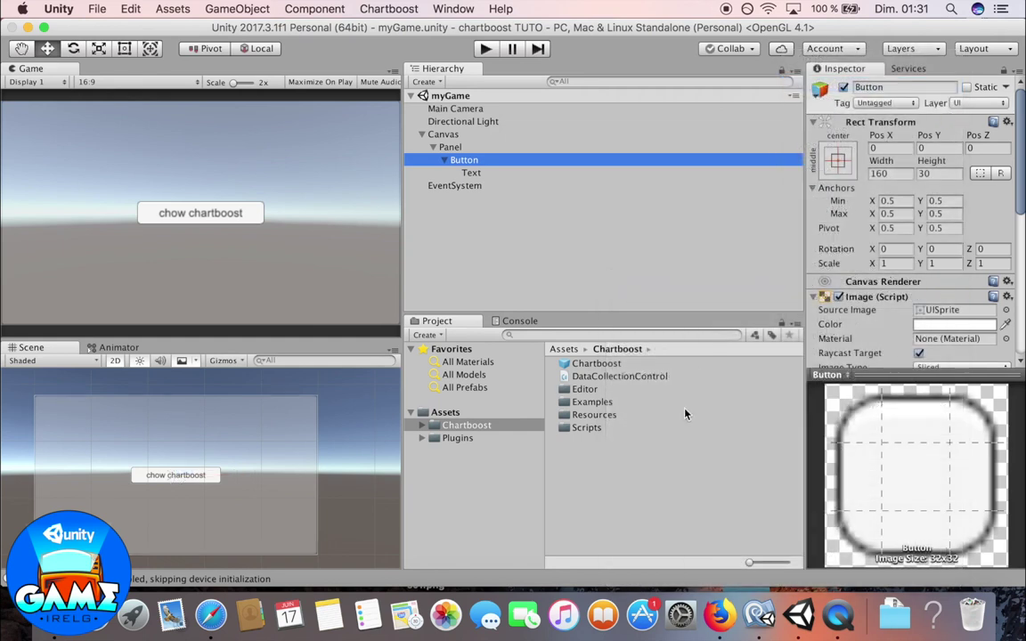
pyautogui.write('Ad')
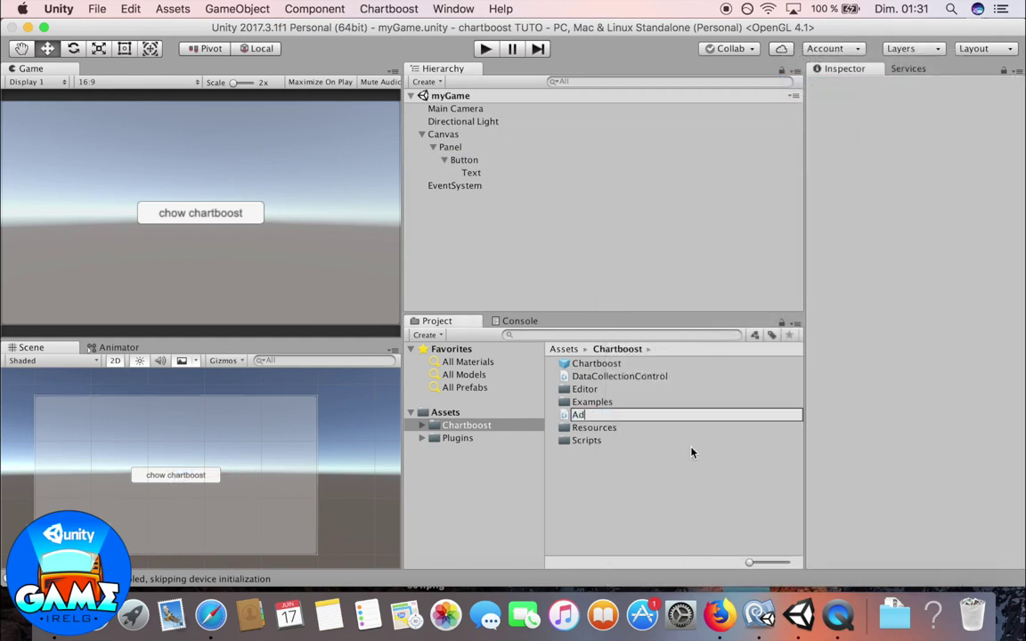
pyautogui.write('Manager')
pyautogui.press('Return')
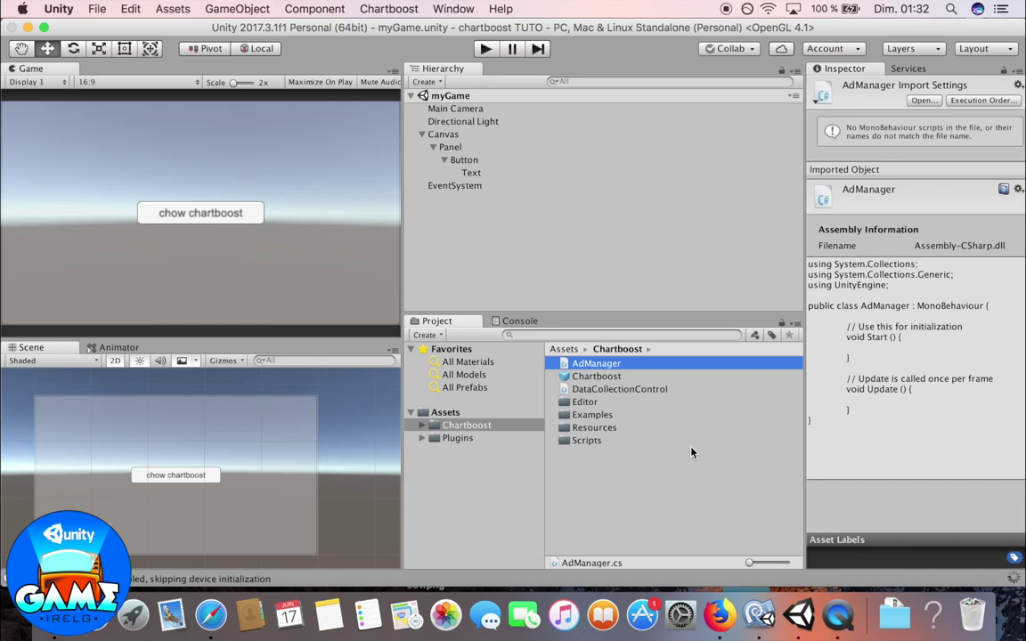
pyautogui.doubleClick(613, 364)
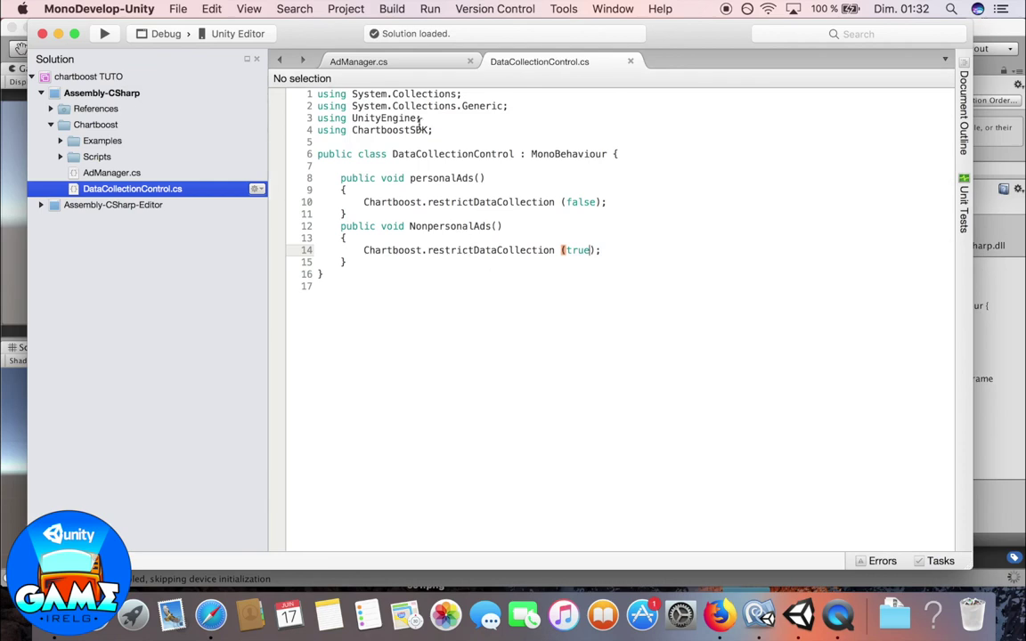
# Step: Add 'using ChartboostSDK;' to the top of AdManager.cs and save
pyautogui.click(371, 59)
pyautogui.click(434, 118)
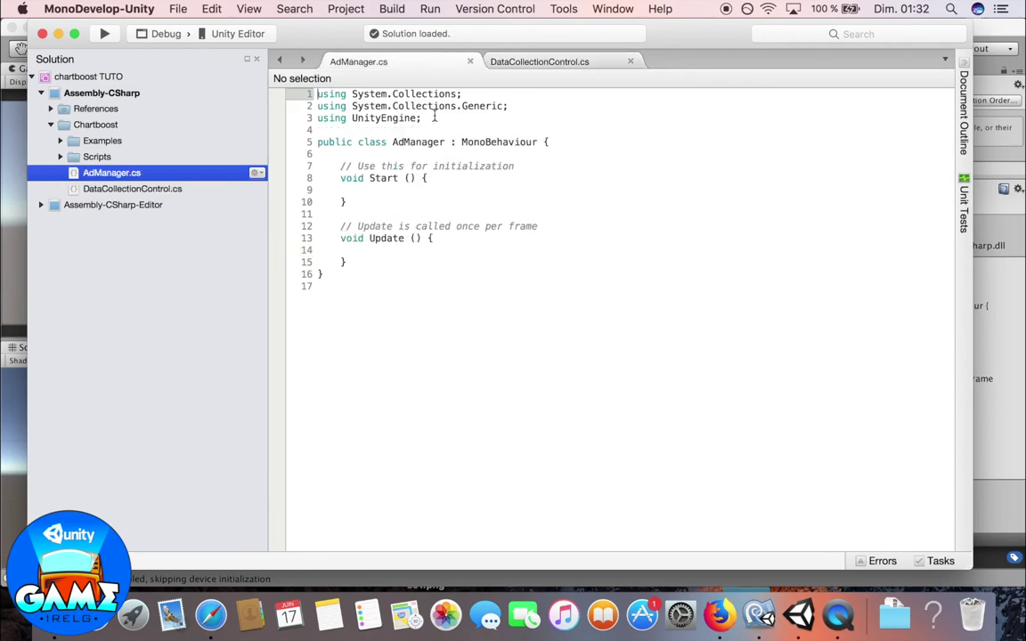
pyautogui.press('Return')
pyautogui.write('using ch')
pyautogui.press('Return')
pyautogui.write(';')
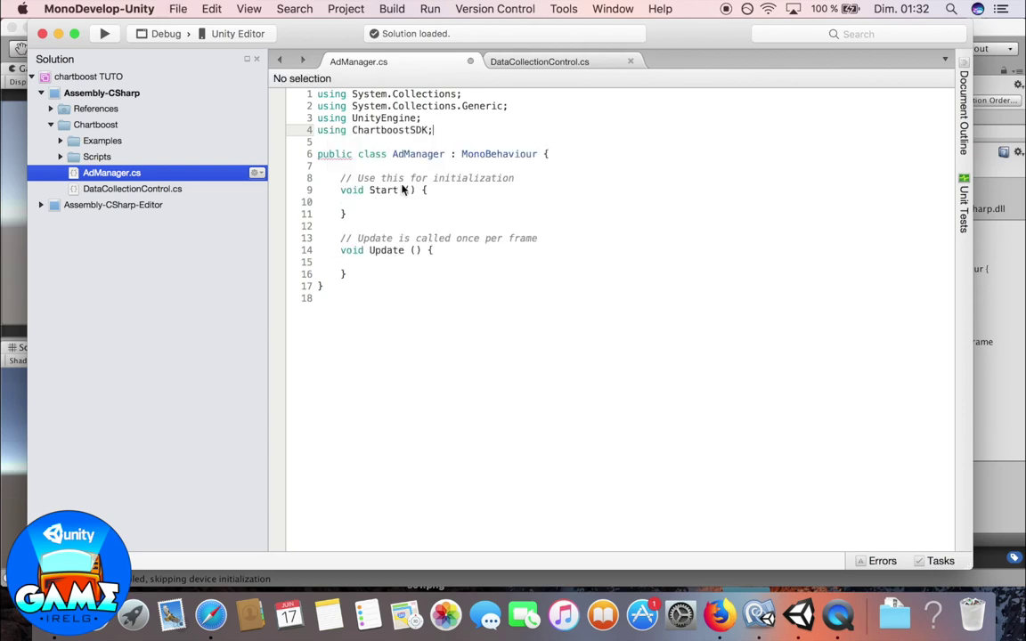
pyautogui.press('super+s')
# Step: Replace the Start and Update methods with a public void shoeChart() method
pyautogui.click(339, 177)
pyautogui.moveTo(339, 177); pyautogui.dragTo(368, 274)
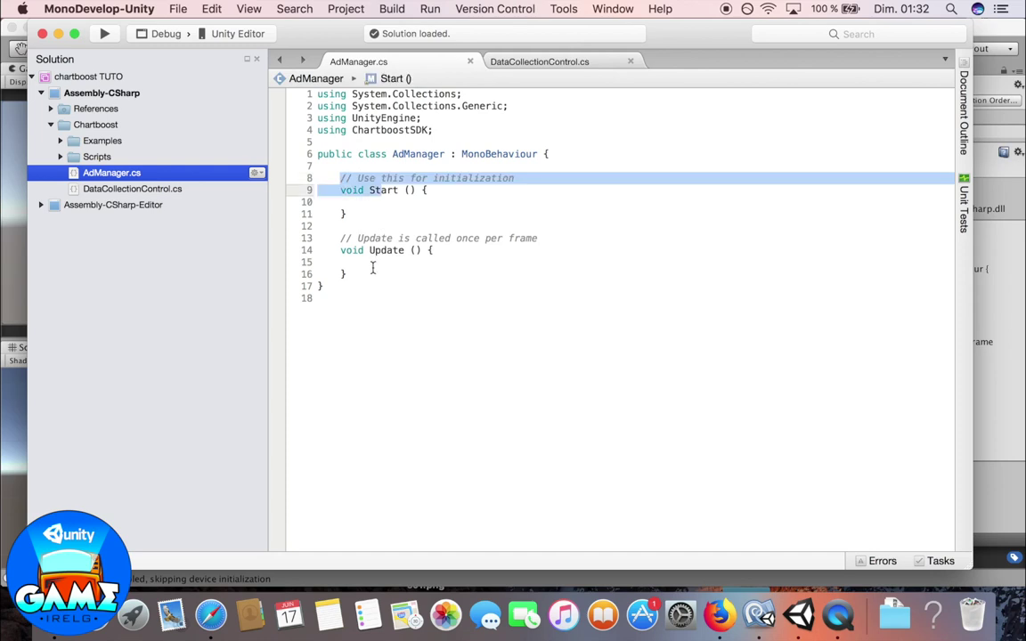
pyautogui.press('BackSpace')
pyautogui.write('public void ')
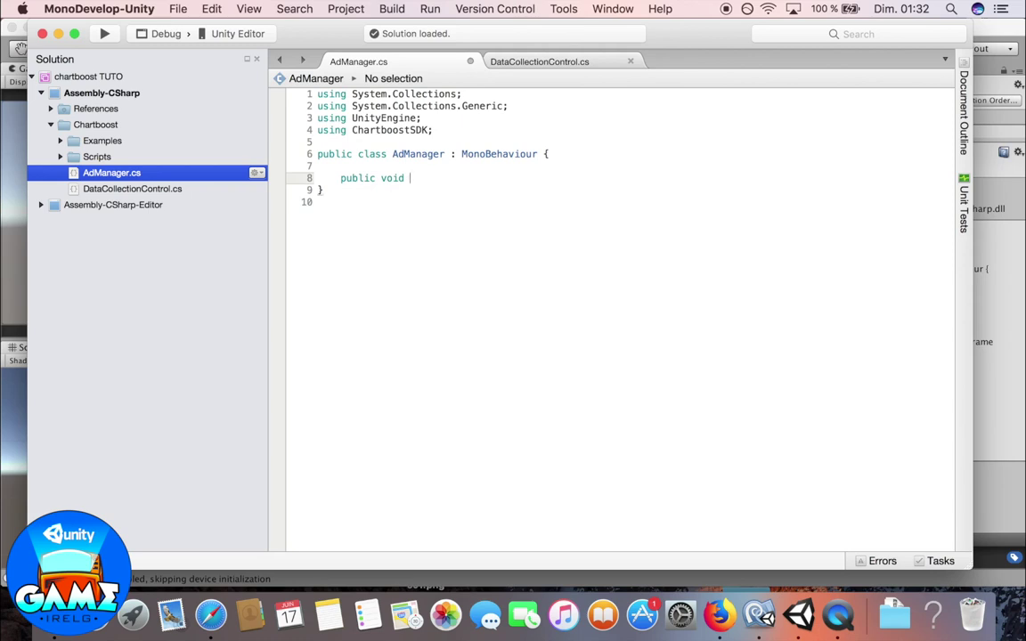
pyautogui.write('shoeChart()')
pyautogui.press('Return')
pyautogui.write('{')
pyautogui.press('Return')
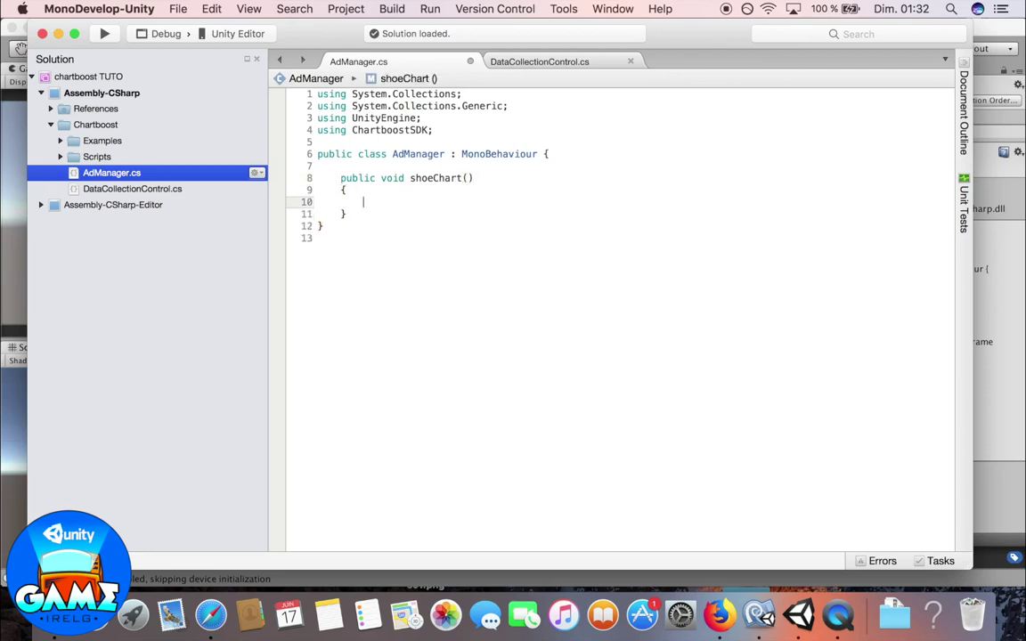
# Step: Begin the shoeChart body with a Chartboost.showInterstitial call
pyautogui.write('chart')
pyautogui.press('Return')
pyautogui.write('.s')
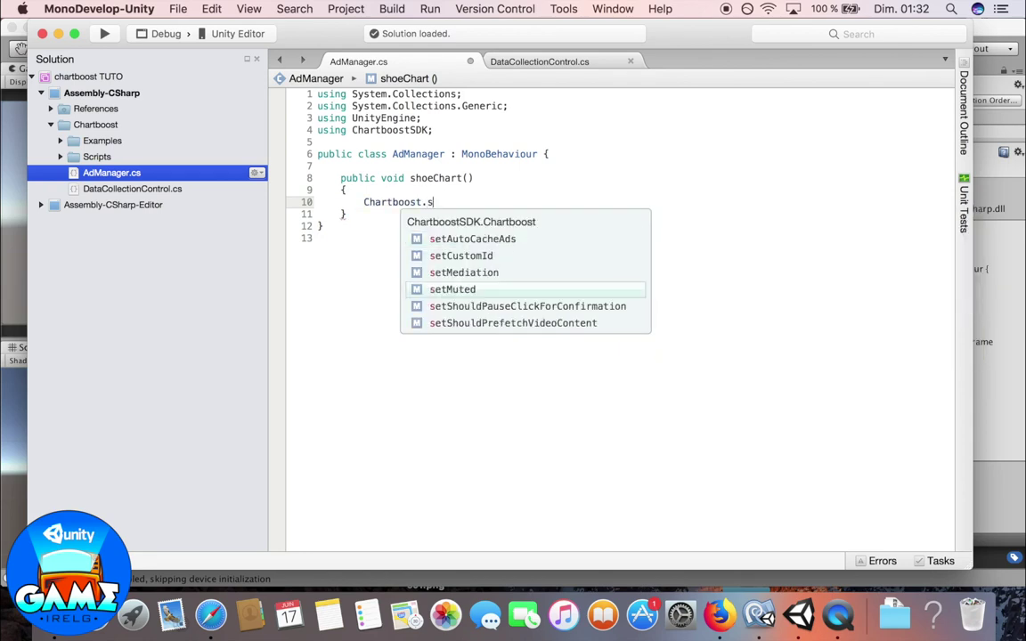
pyautogui.write('how')
pyautogui.press('Up')
pyautogui.press('Up')
pyautogui.press('Return')
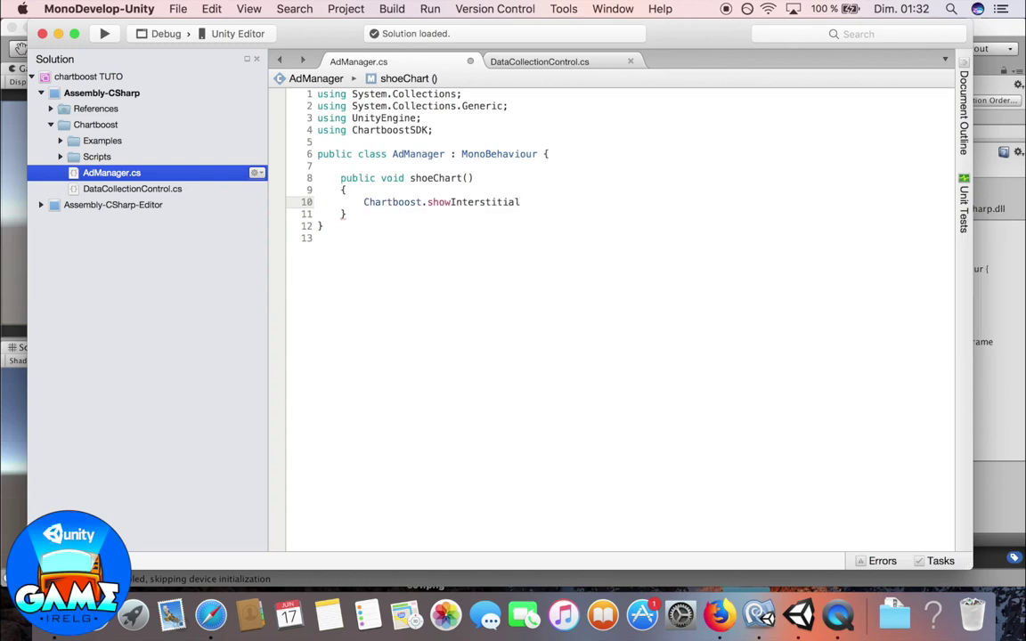
pyautogui.press('Return')
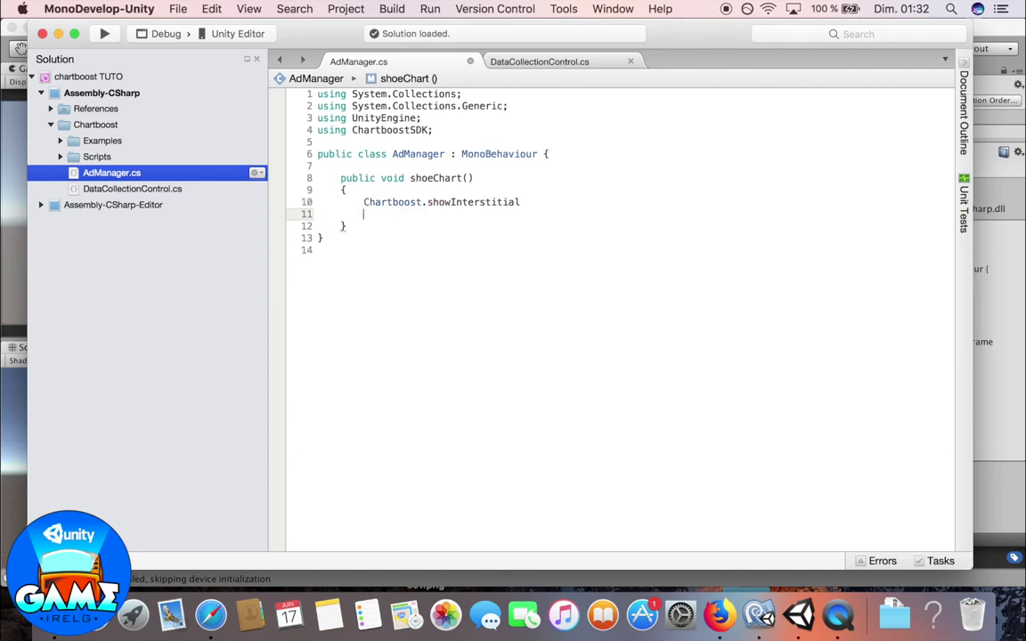
pyautogui.press('BackSpace')
# Step: Pass CBLocation.HomeScreen to showInterstitial, end the statement, and save the script
pyautogui.write('()')
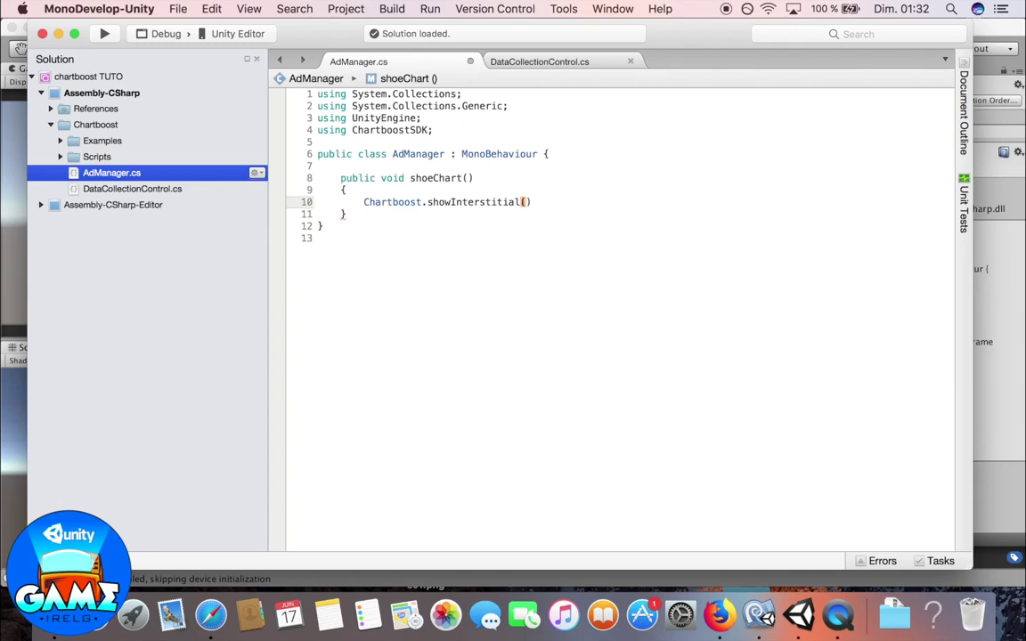
pyautogui.write('CB')
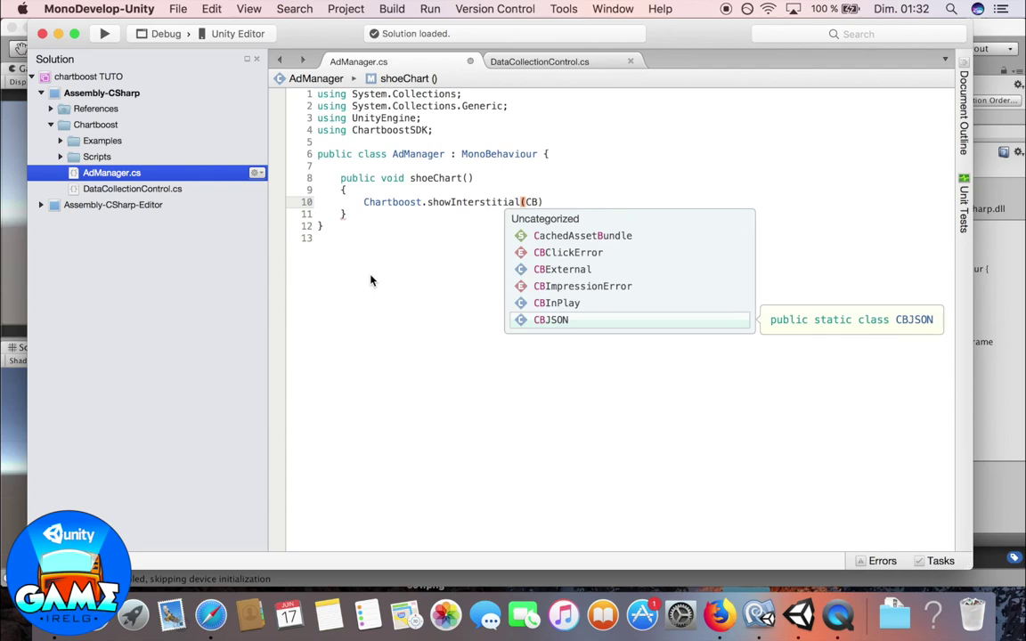
pyautogui.write('L')
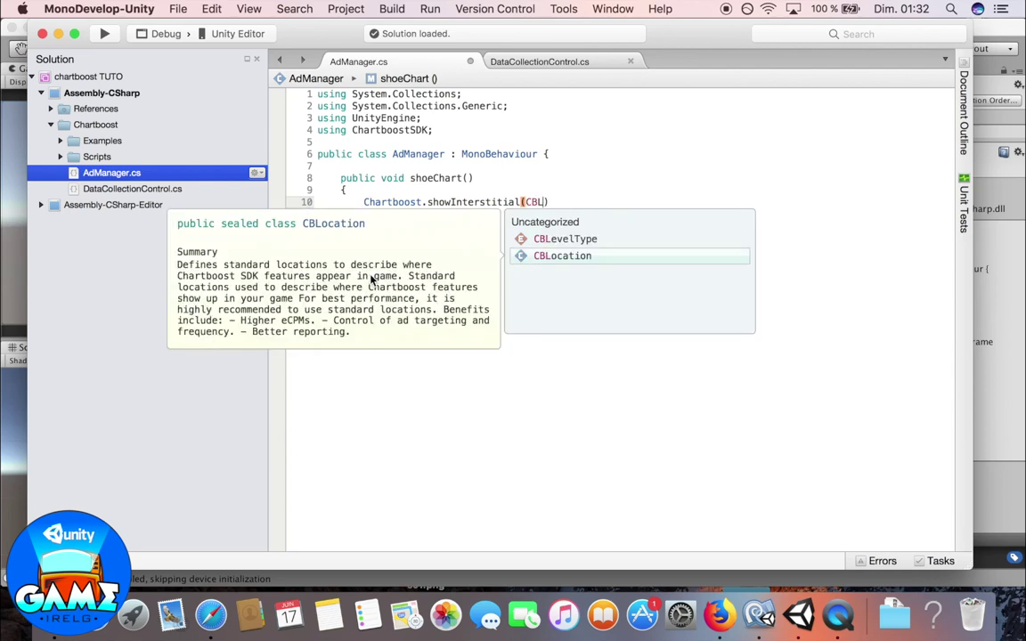
pyautogui.write('o')
pyautogui.press('Return')
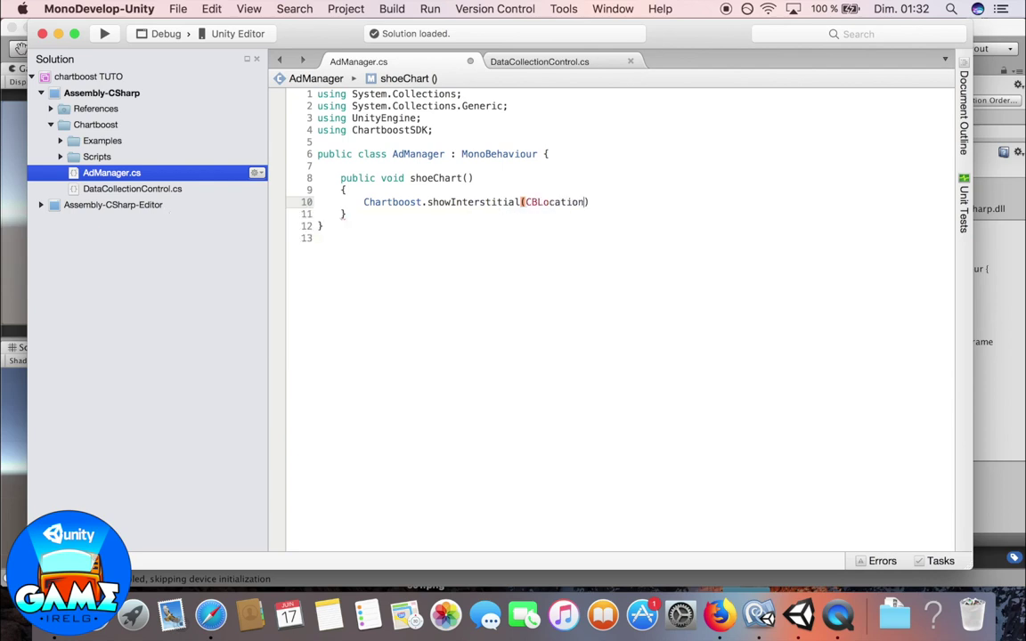
pyautogui.write('.Ho')
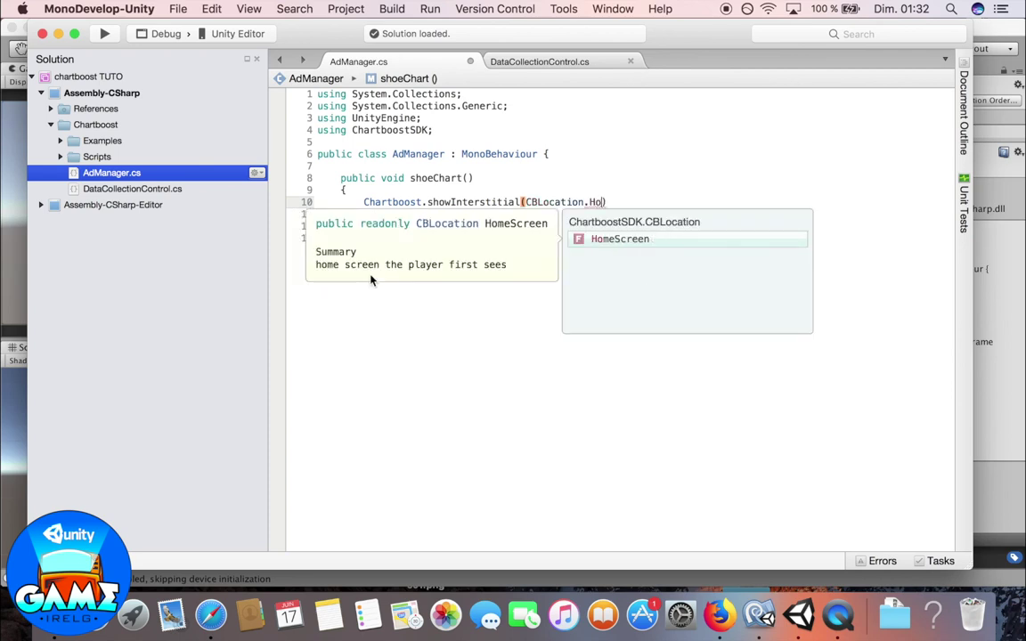
pyautogui.press('Return')
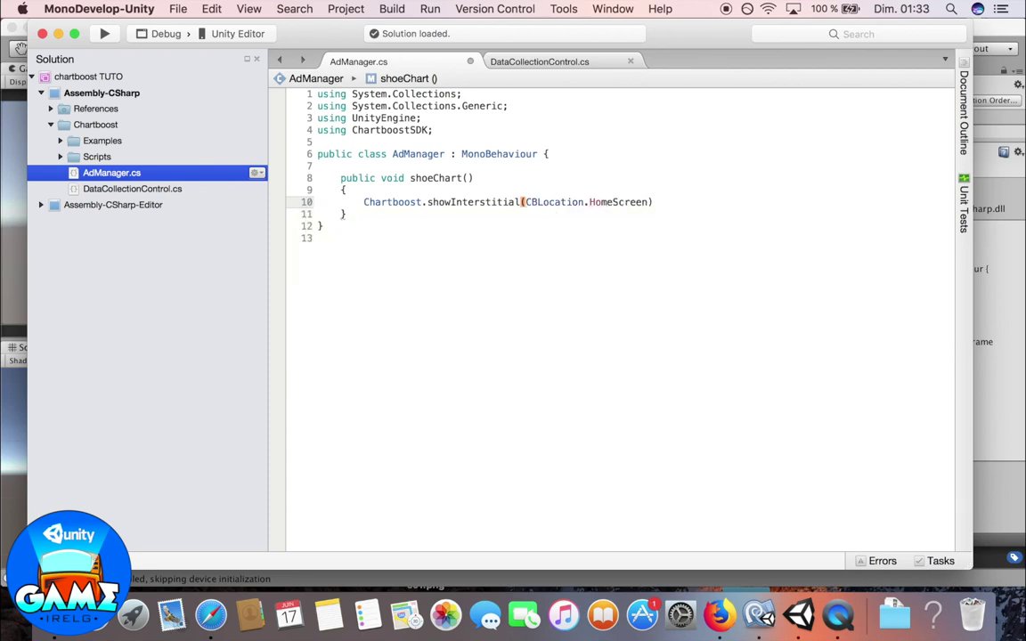
pyautogui.write(';')
pyautogui.press('super+s')
pyautogui.click(59, 33)
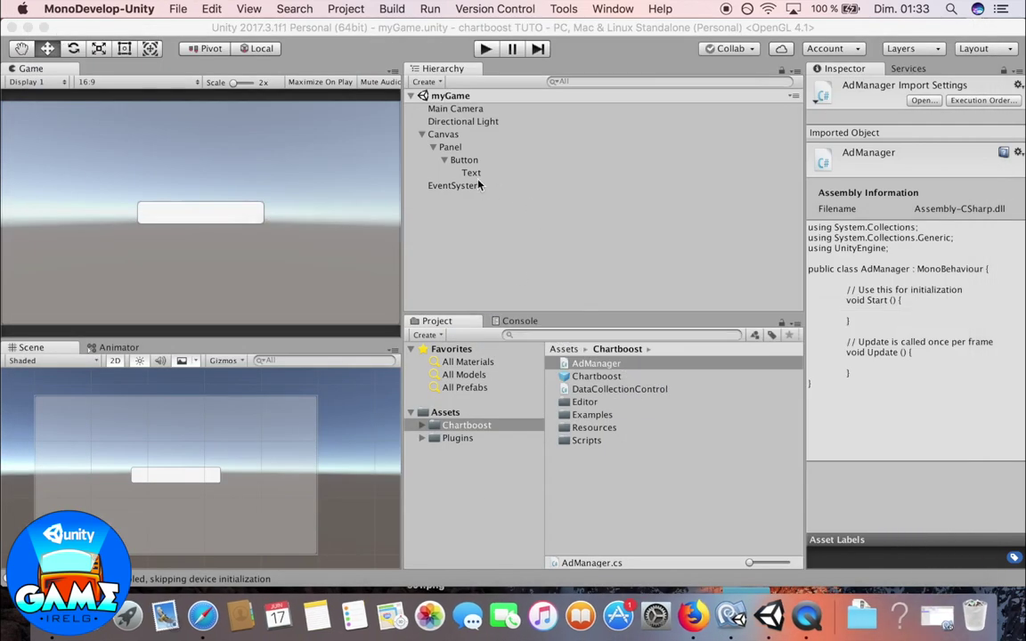
# Step: Attach AdManager to the Canvas and set the Button's On Click to Canvas's AdManager.shoeChart()
pyautogui.click(474, 165)
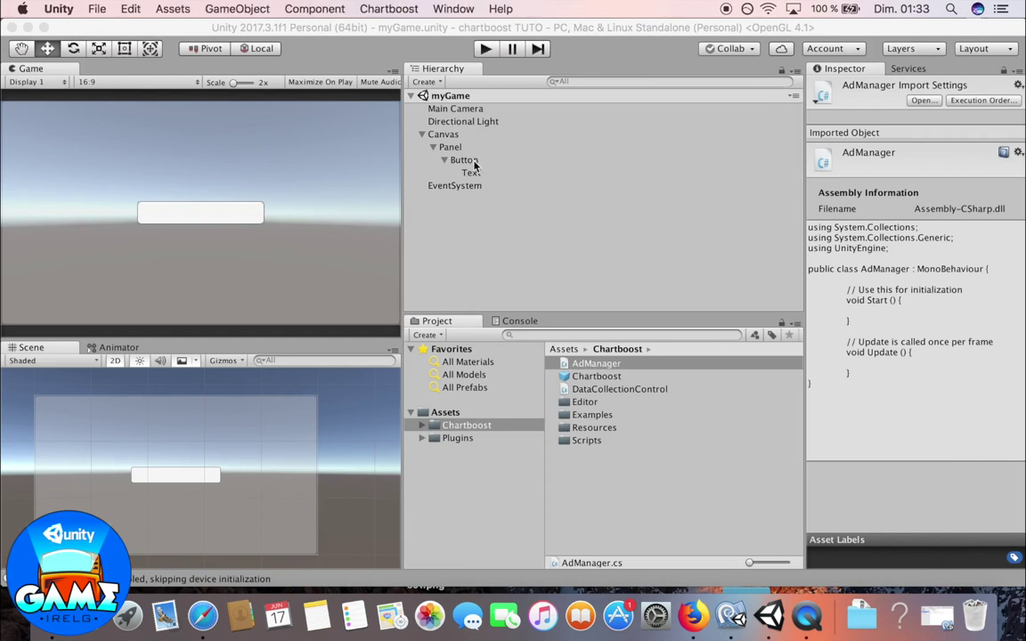
pyautogui.click(474, 164)
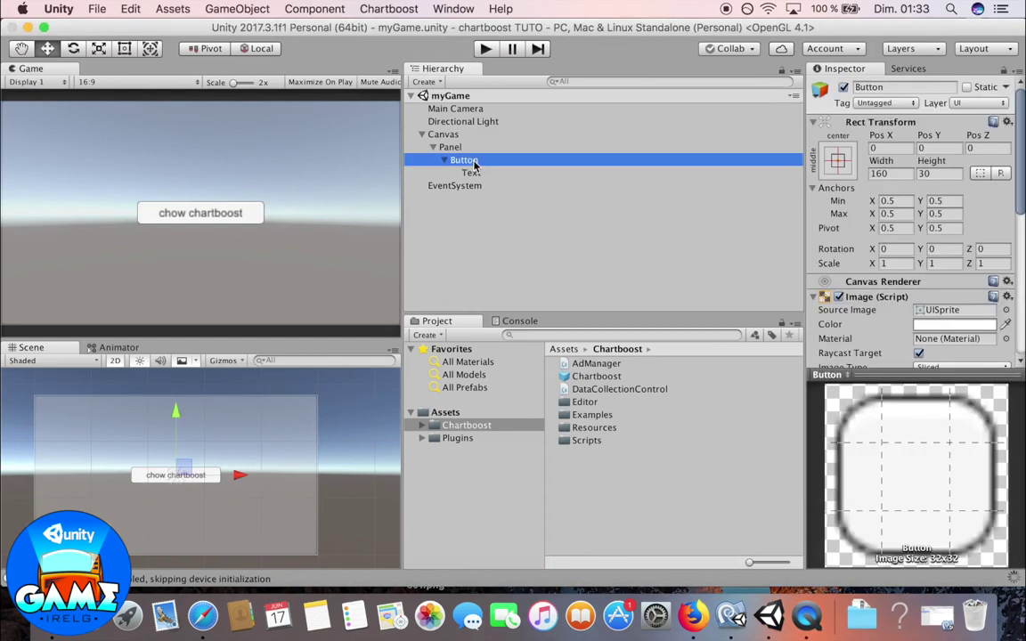
pyautogui.scroll(-5, 888, 300)
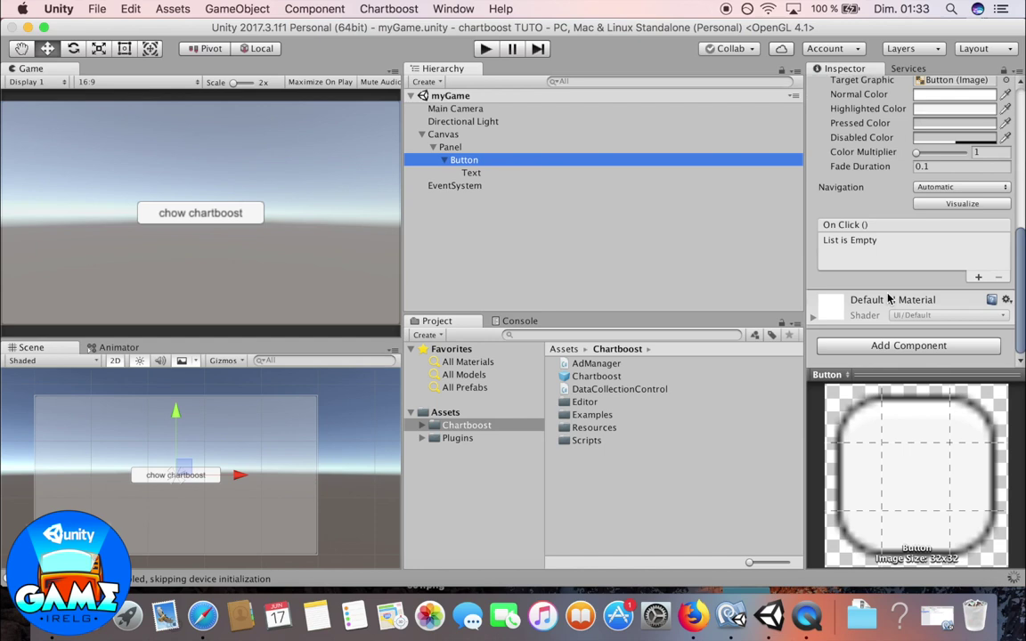
pyautogui.click(979, 277)
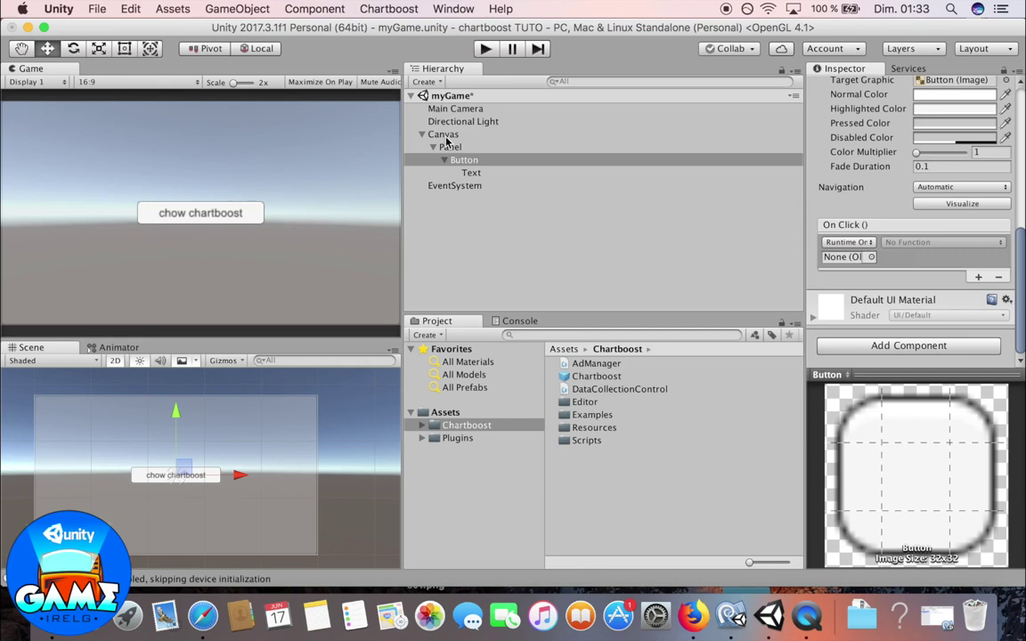
pyautogui.moveTo(595, 363); pyautogui.dragTo(440, 137)
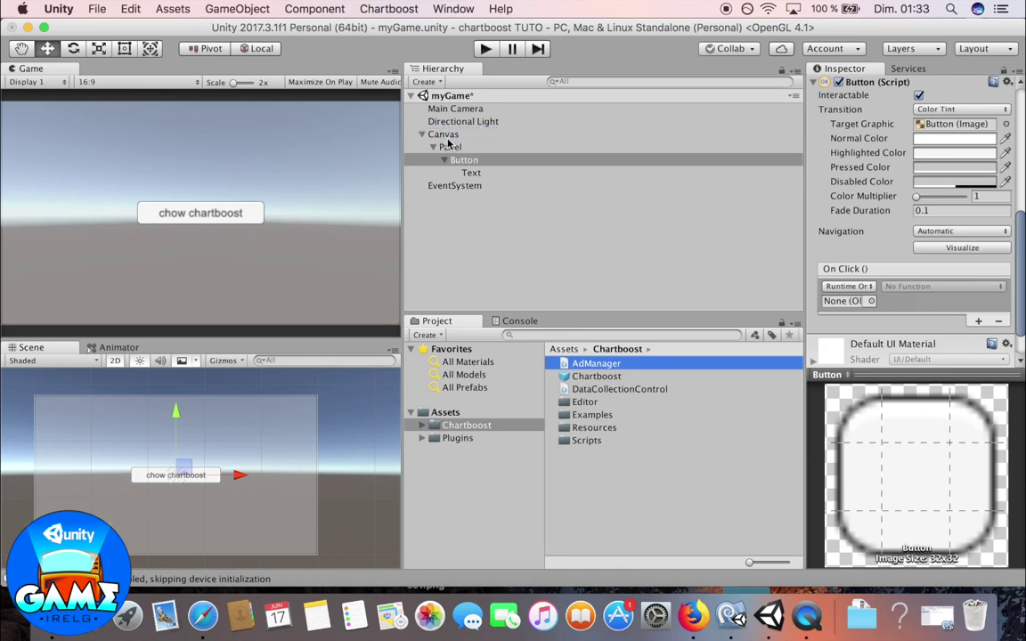
pyautogui.moveTo(444, 135)
pyautogui.mouseDown()
pyautogui.moveTo(882, 296)
pyautogui.moveTo(840, 302)
pyautogui.mouseUp()
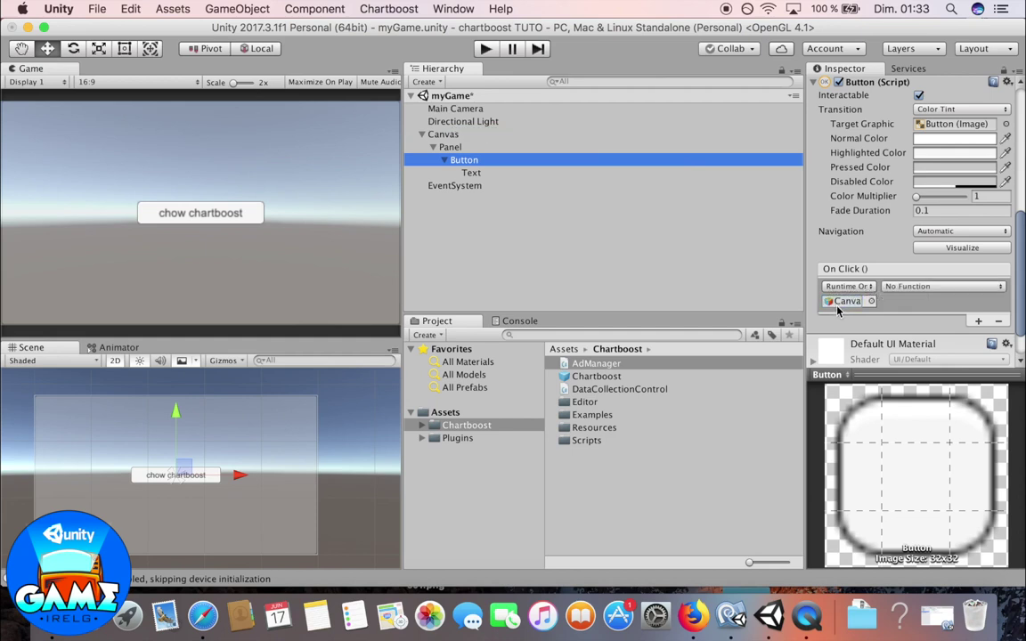
pyautogui.click(923, 288)
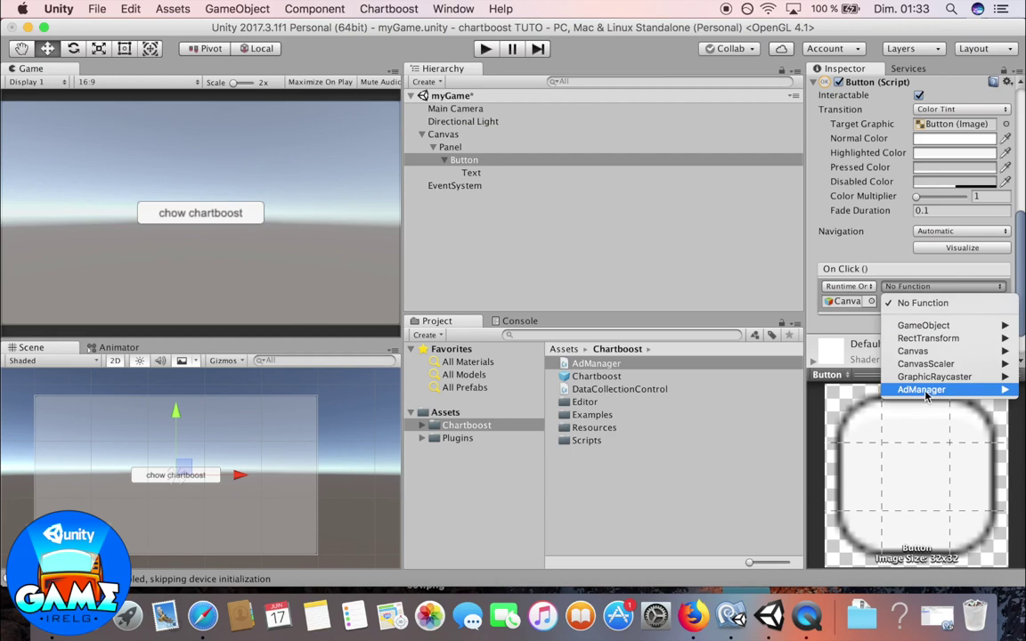
pyautogui.moveTo(925, 395)
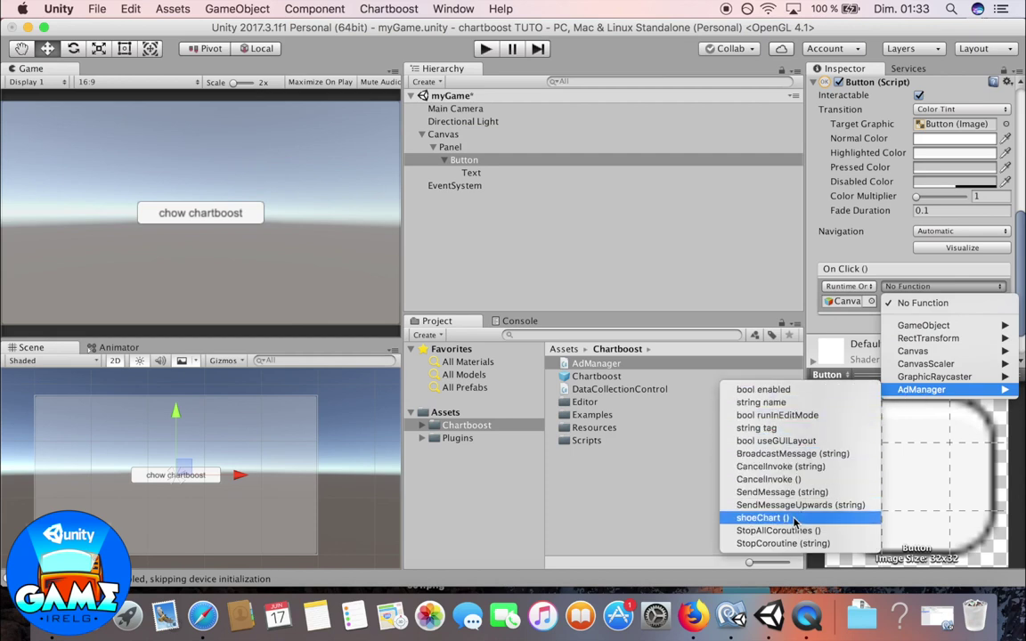
pyautogui.click(795, 520)
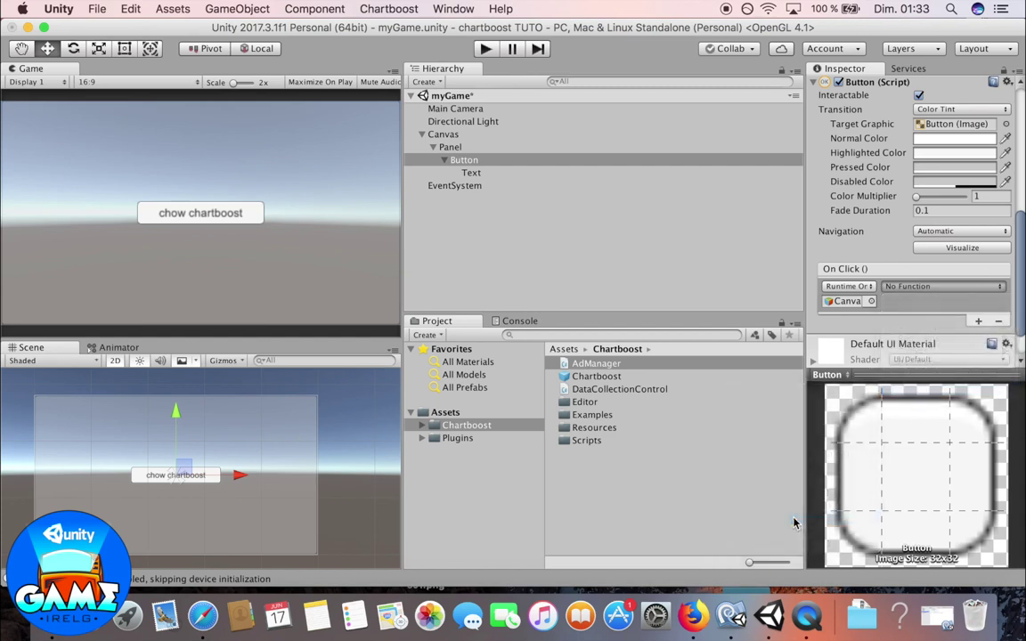
pyautogui.click(732, 616)
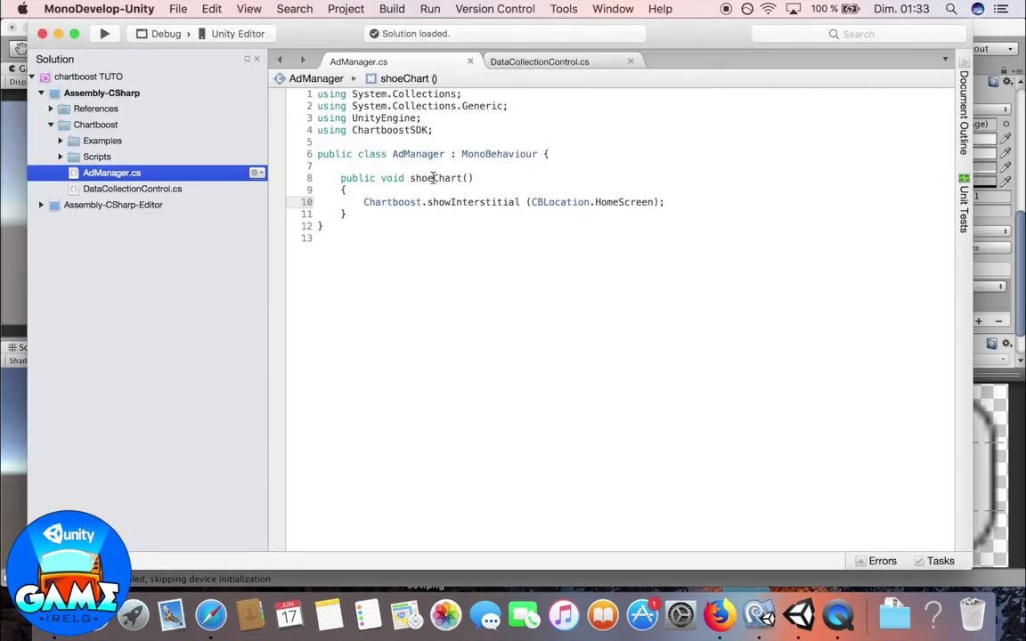
# Step: Fix the method name from shoeChart to showChart in AdManager.cs and save
pyautogui.click(434, 178)
pyautogui.press('BackSpace')
pyautogui.write('w')
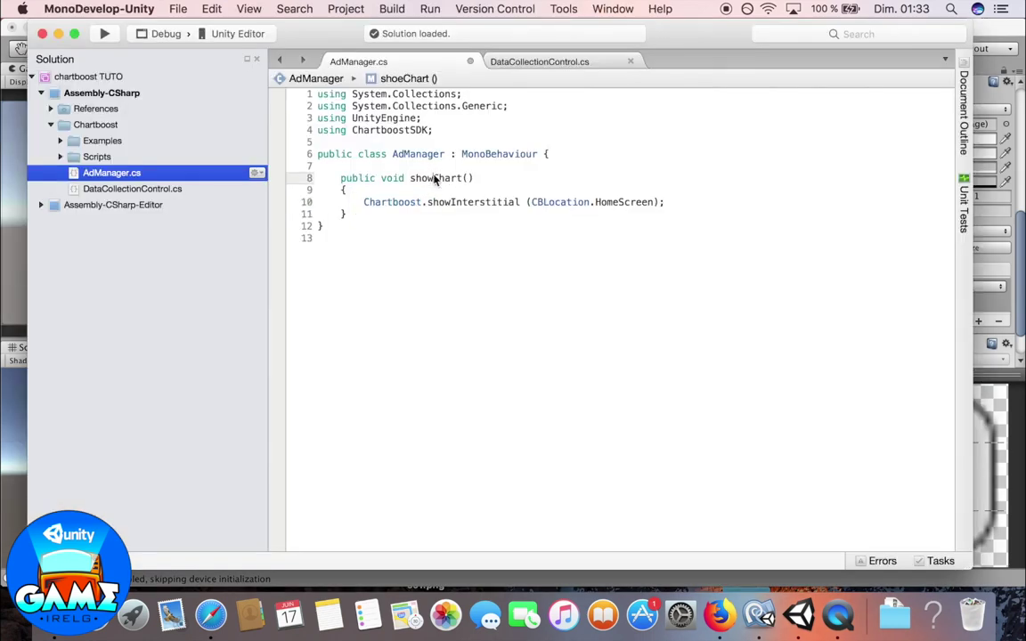
pyautogui.press('super+s')
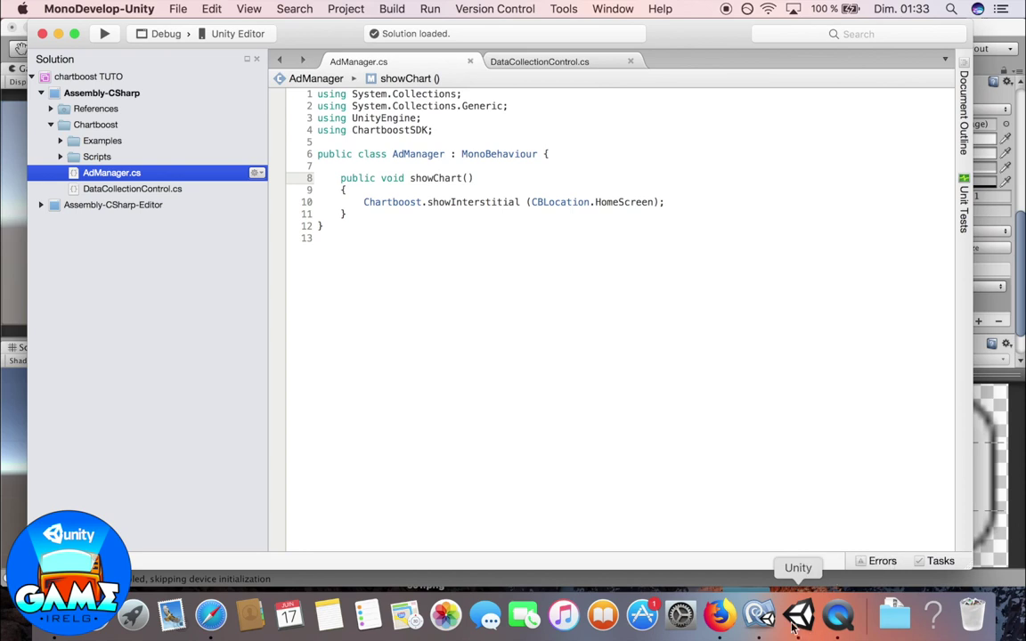
pyautogui.click(793, 623)
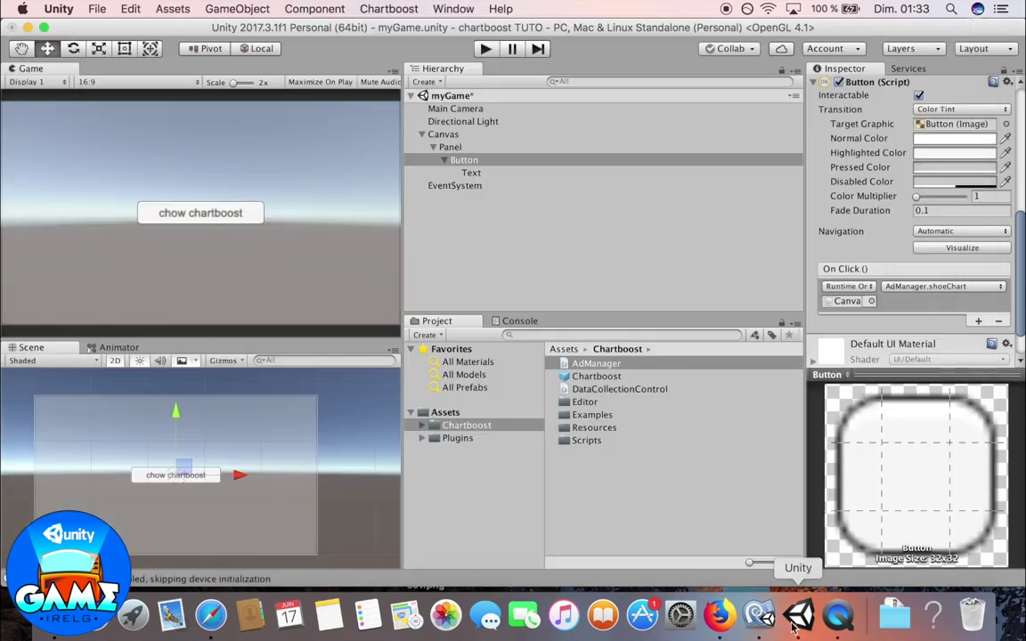
# Step: Reselect the Button so its On Click function list picks up the renamed method
pyautogui.click(942, 287)
pyautogui.moveTo(920, 390)
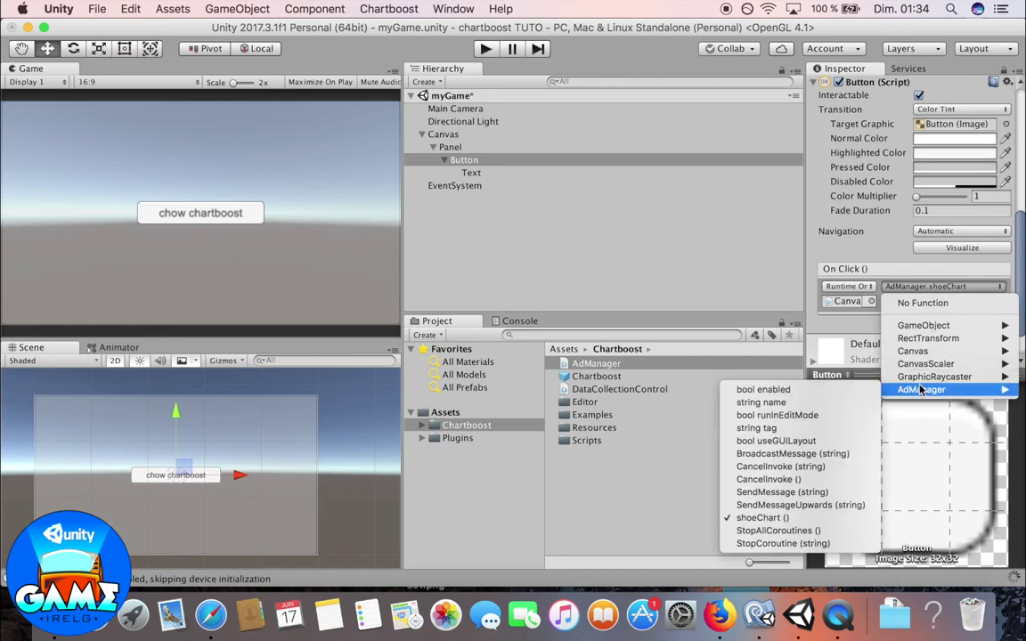
pyautogui.click(512, 182)
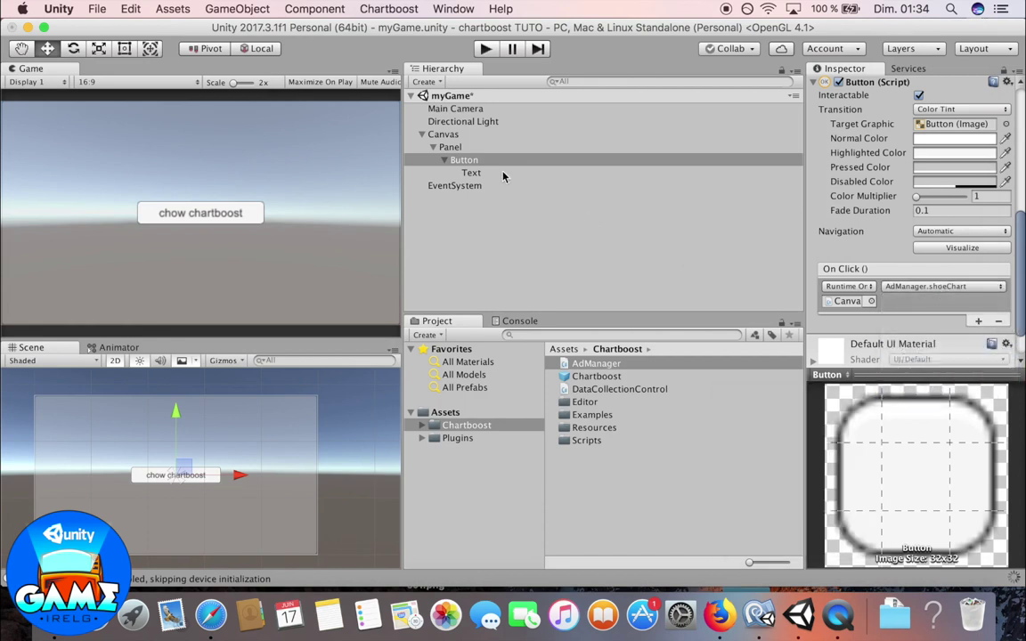
pyautogui.click(449, 147)
pyautogui.click(463, 159)
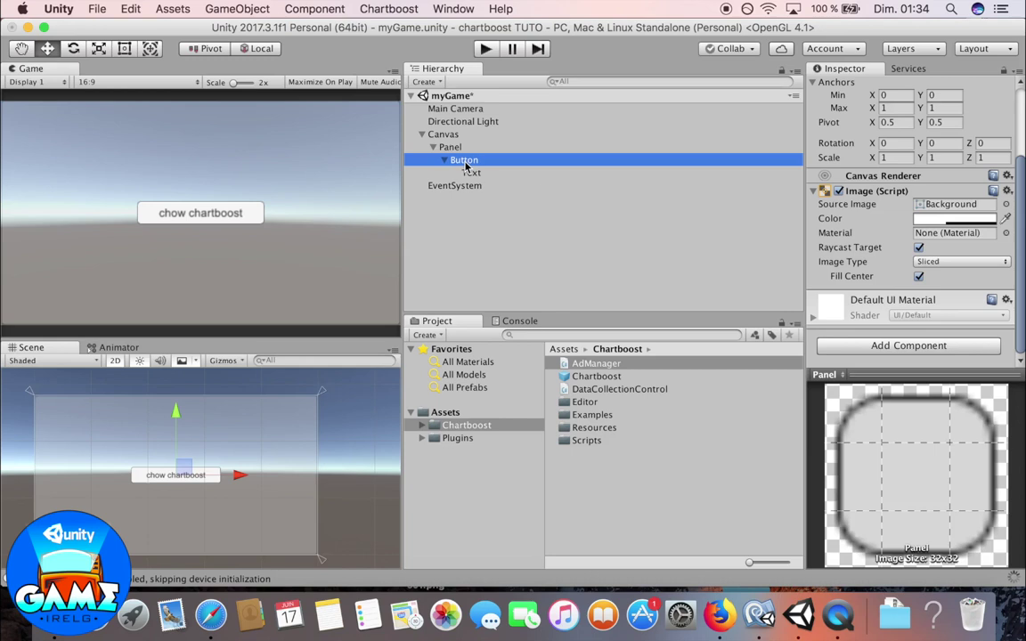
pyautogui.scroll(-5, 917, 258)
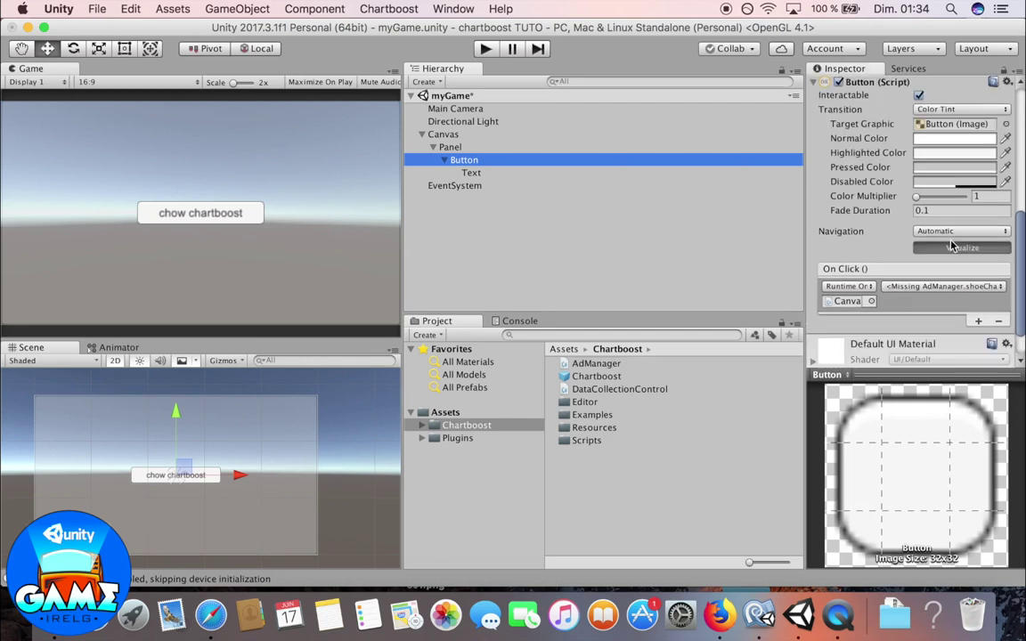
# Step: Set the On Click function to AdManager.showChart() and save the myGame scene
pyautogui.click(926, 287)
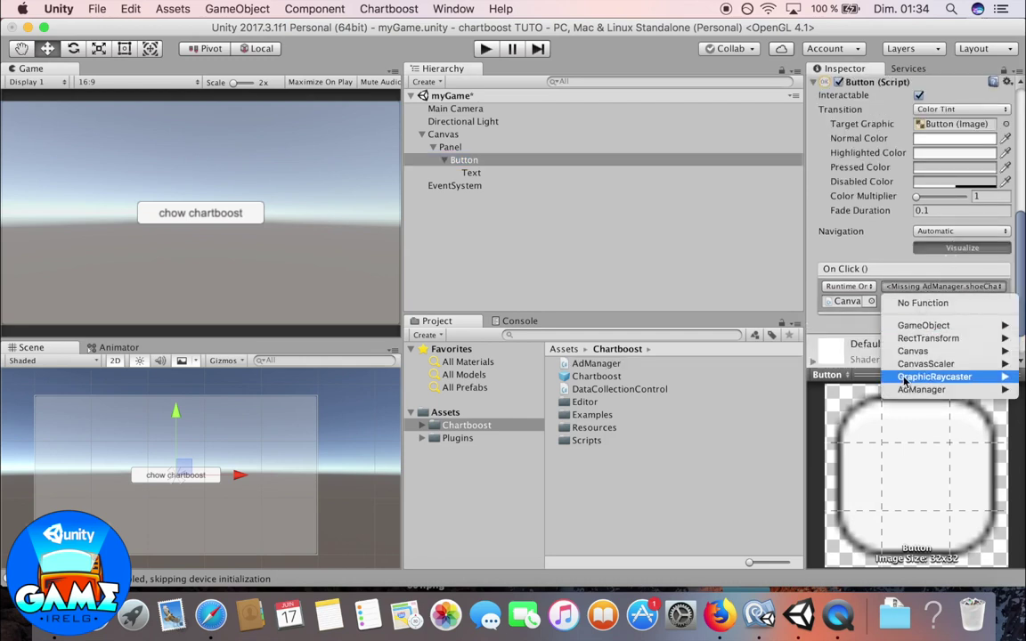
pyautogui.moveTo(926, 389)
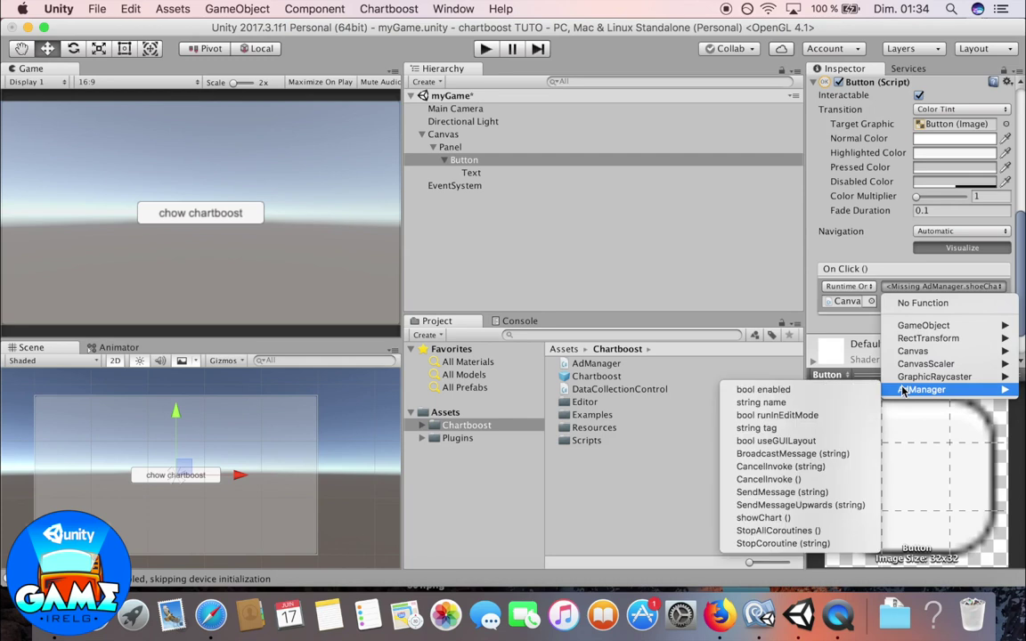
pyautogui.click(759, 517)
pyautogui.press('super+s')
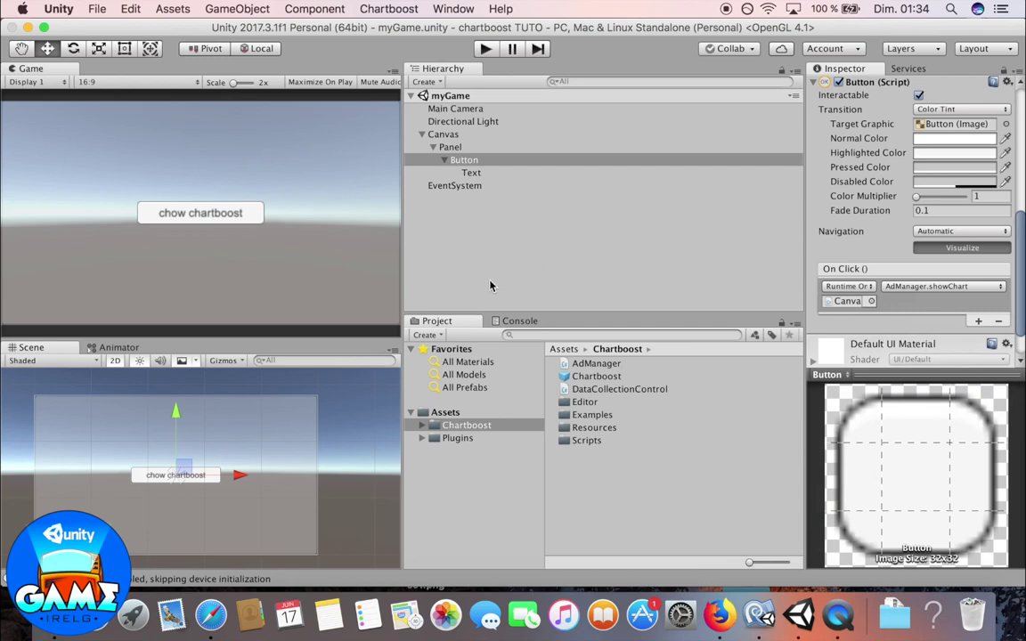
pyautogui.click(764, 617)
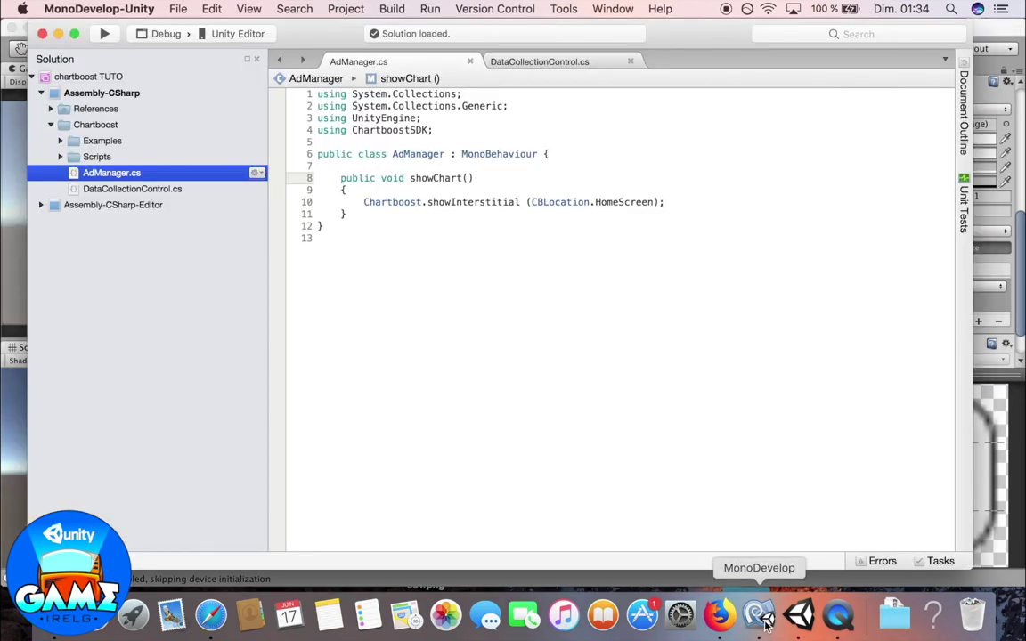
# Step: Add 'using UnityEngine.SceneManagement;' to DataCollectionControl.cs and save
pyautogui.rightClick(838, 597)
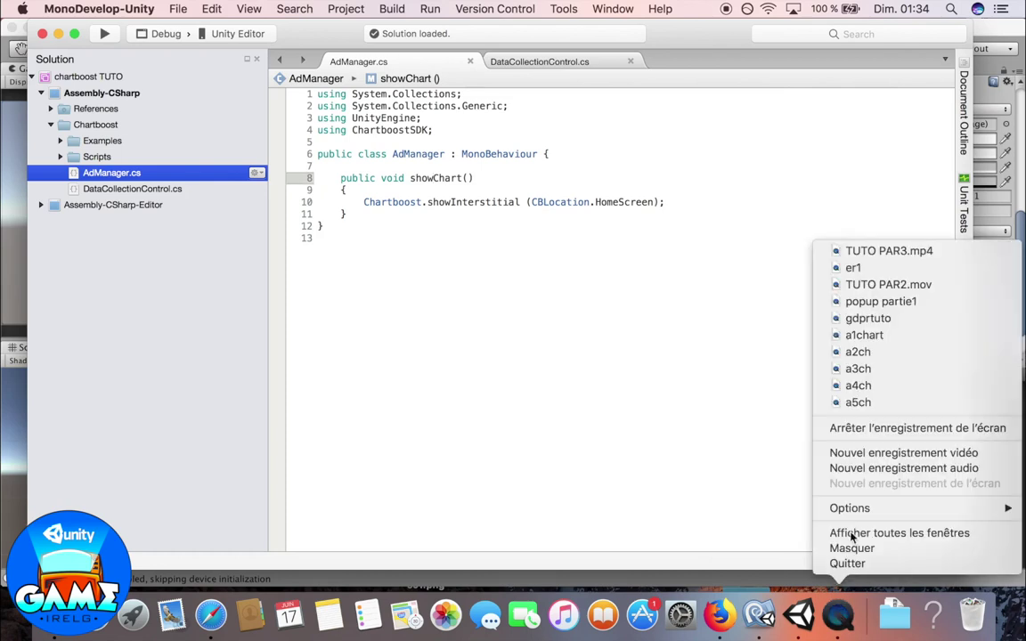
pyautogui.click(846, 429)
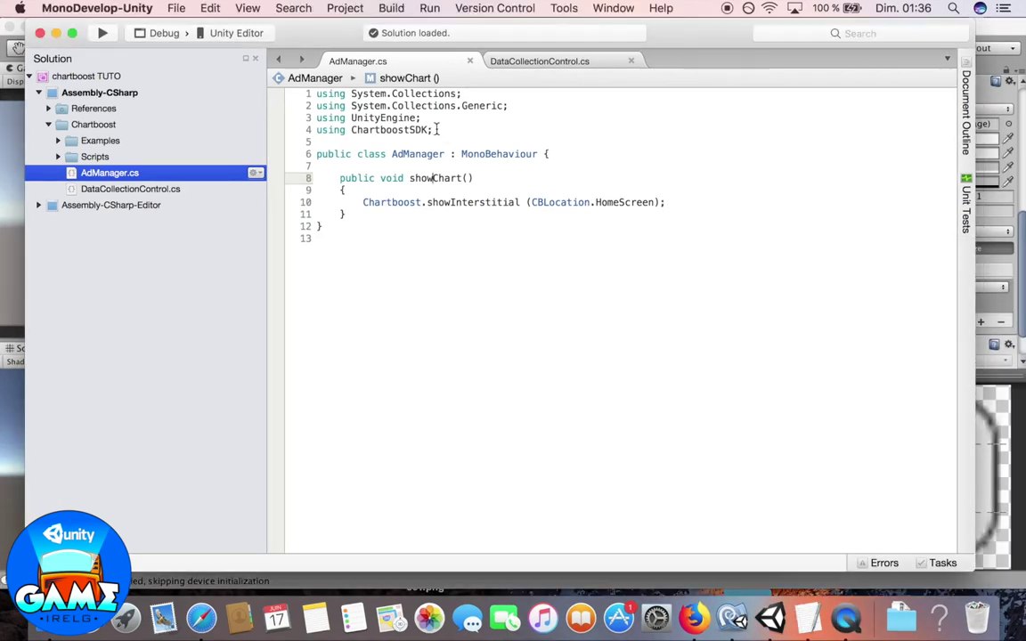
pyautogui.click(436, 129)
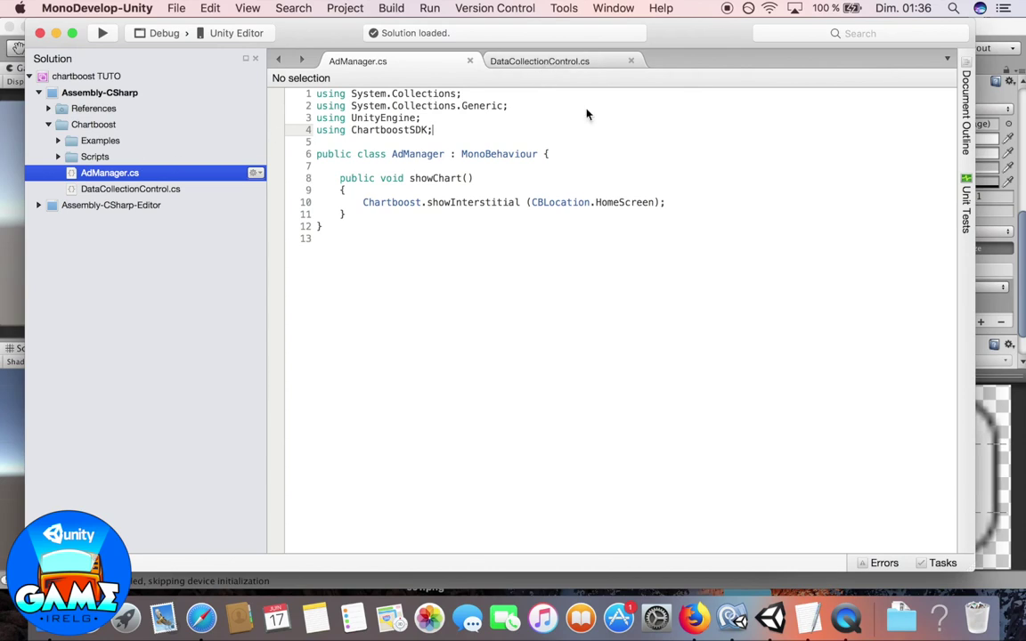
pyautogui.click(542, 62)
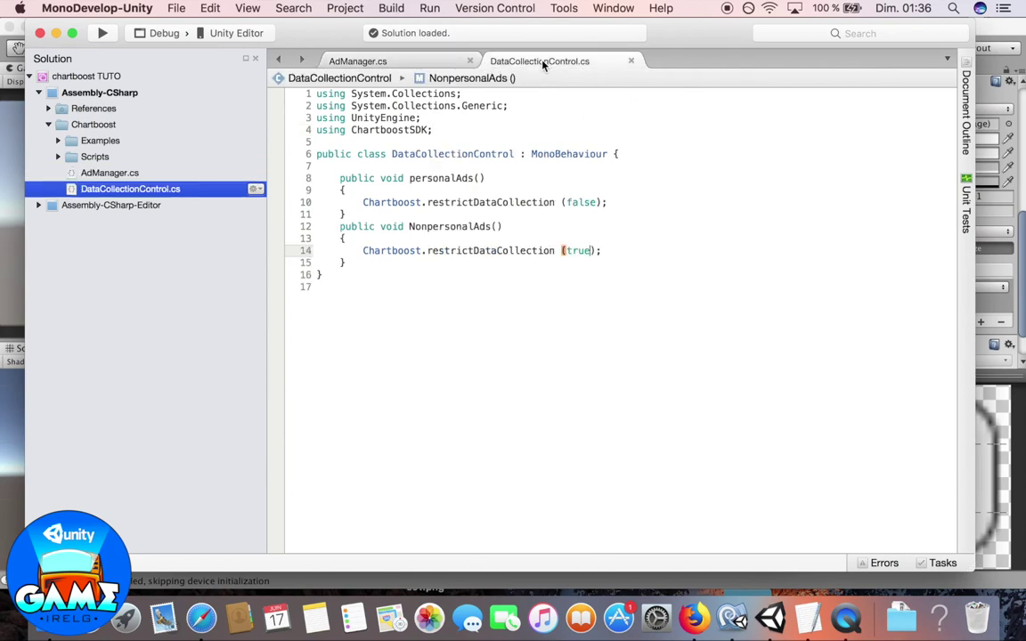
pyautogui.click(448, 139)
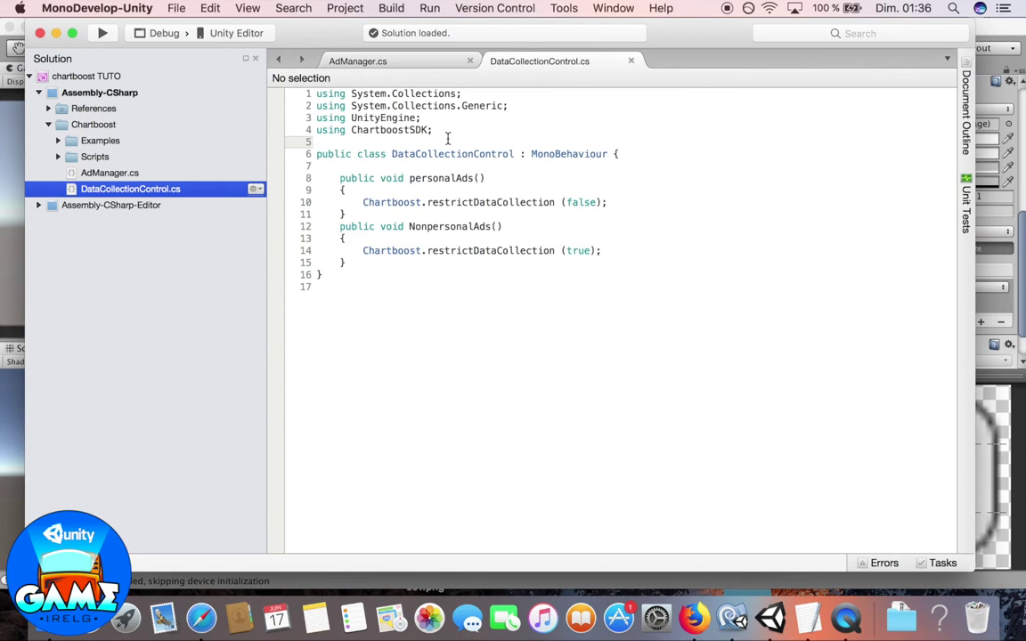
pyautogui.write('usin')
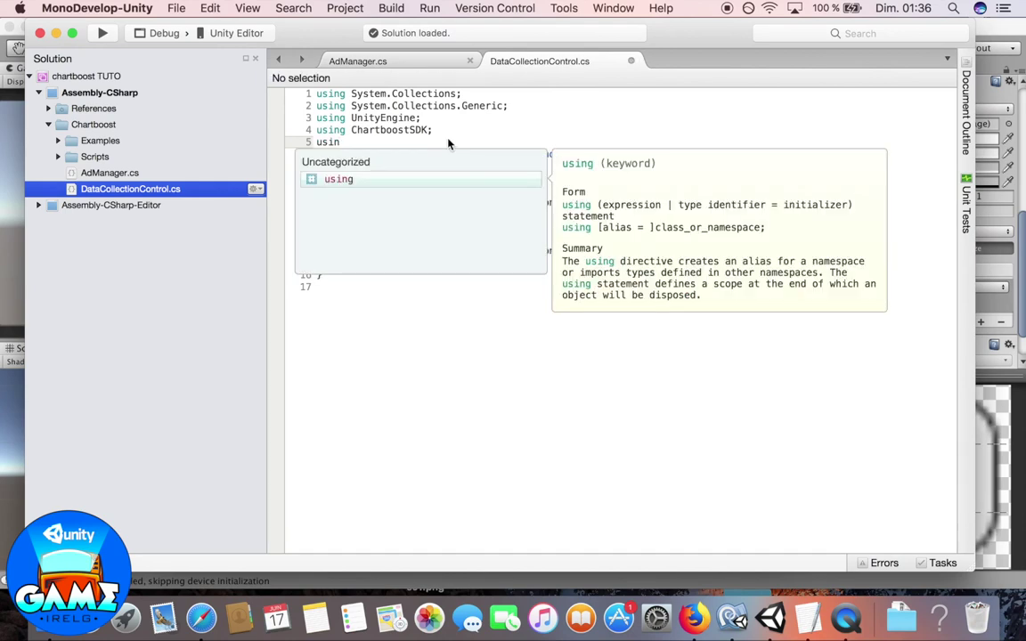
pyautogui.write('g unit')
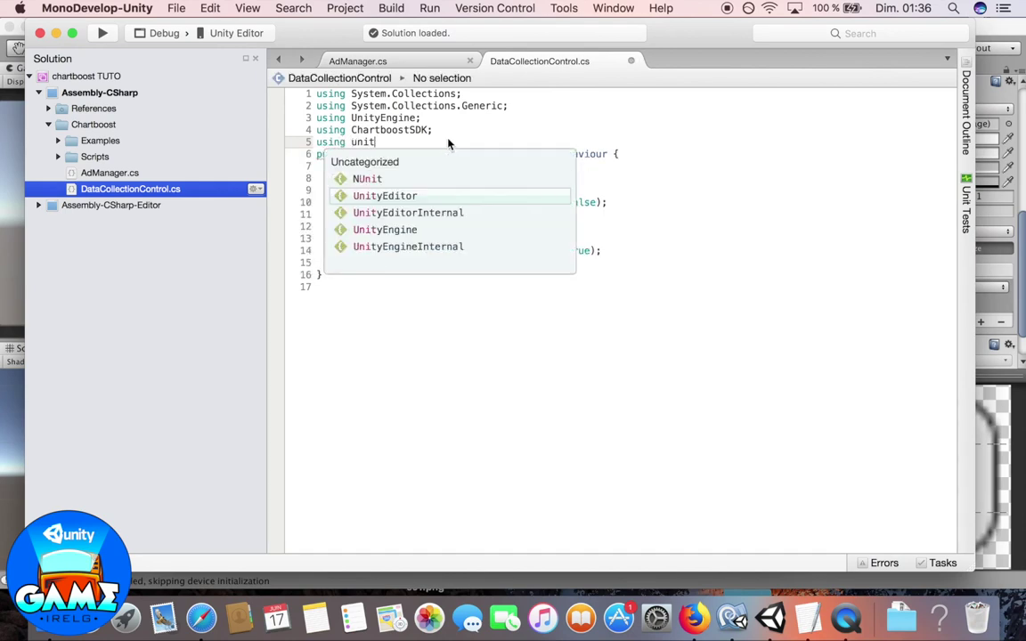
pyautogui.write('y')
pyautogui.press('Down')
pyautogui.press('Down')
pyautogui.press('Return')
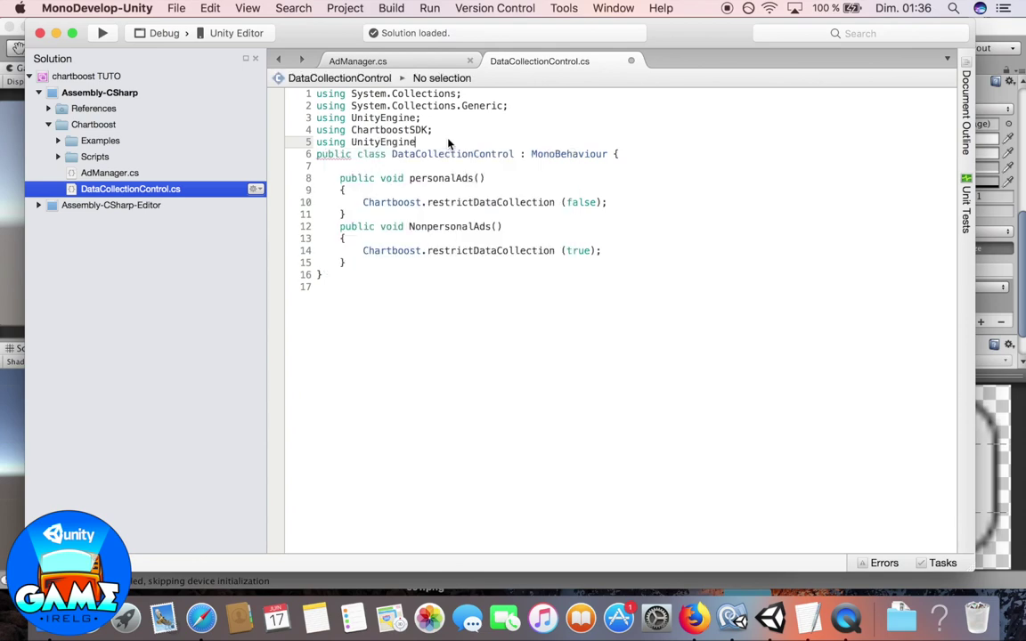
pyautogui.write('.sc;')
pyautogui.press('super+s')
# Step: Paste the SceneManager.LoadScene line into both personalAds and NonpersonalAds
pyautogui.click(610, 203)
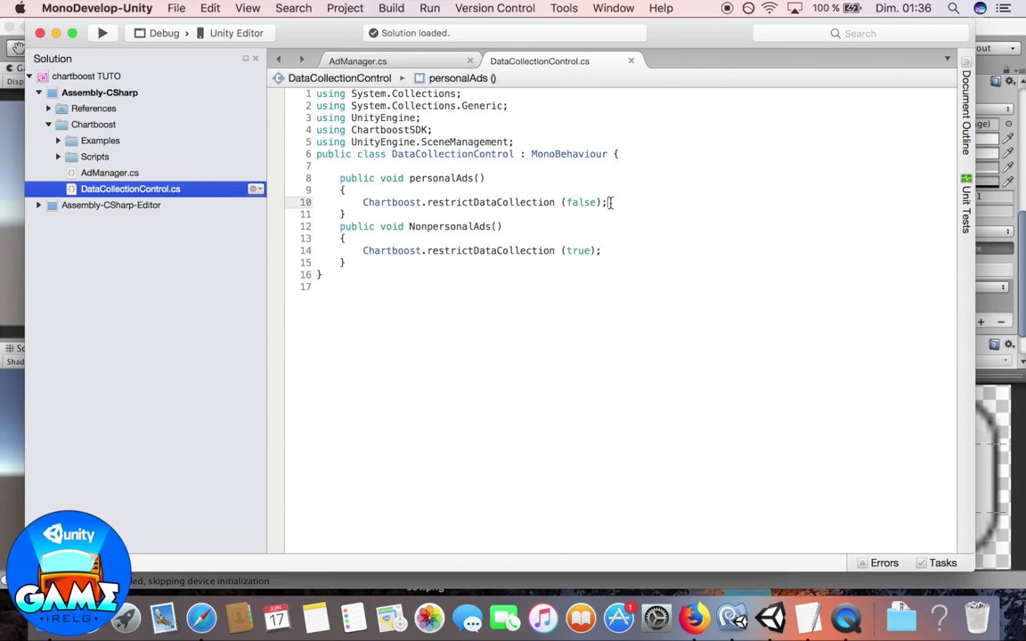
pyautogui.press('Return')
pyautogui.write('SceneManager.LoadScene(SceneManager.GetActiveScene().buildIndex + 1);')
pyautogui.click(612, 262)
pyautogui.press('Return')
pyautogui.write('SceneManager.LoadScene(SceneManager.GetActiveScene().buildIndex + 1);')
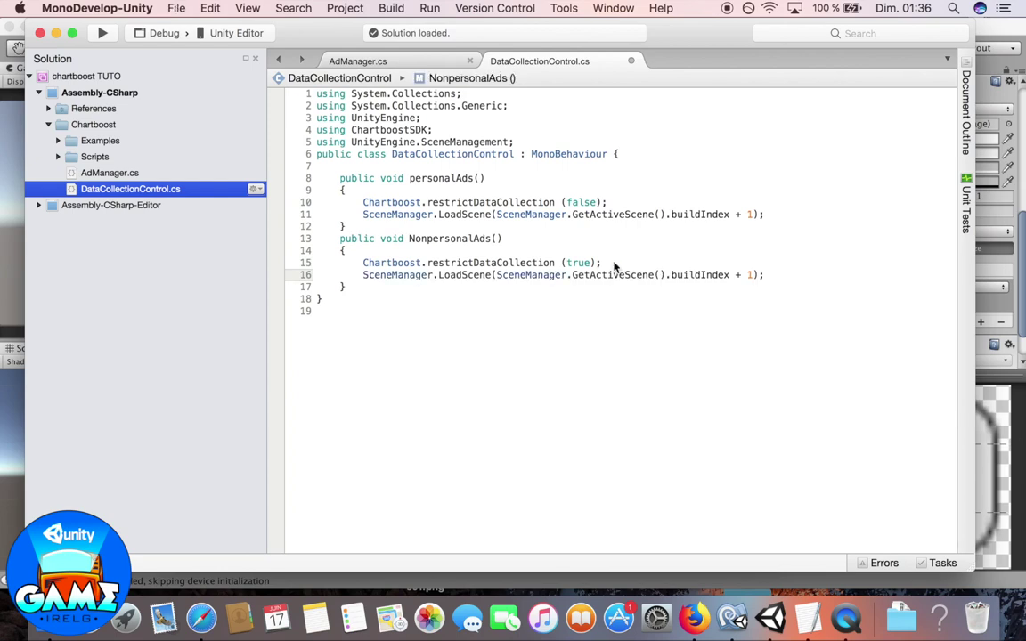
pyautogui.click(771, 616)
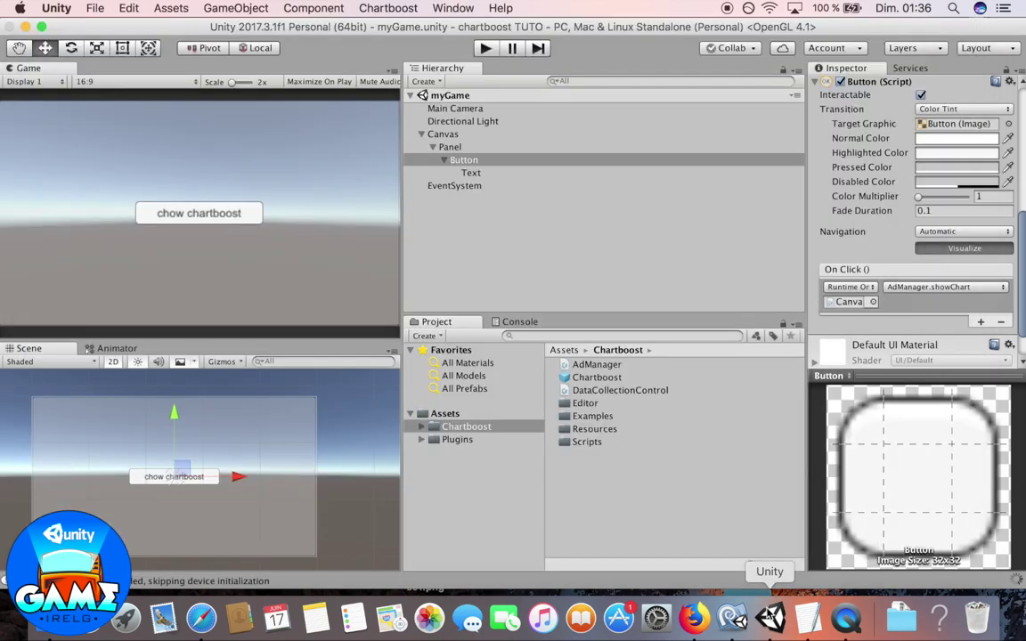
# Step: Add popupGDPR as scene 0 and myGame as scene 1 in Build Settings' Scenes In Build
pyautogui.click(94, 9)
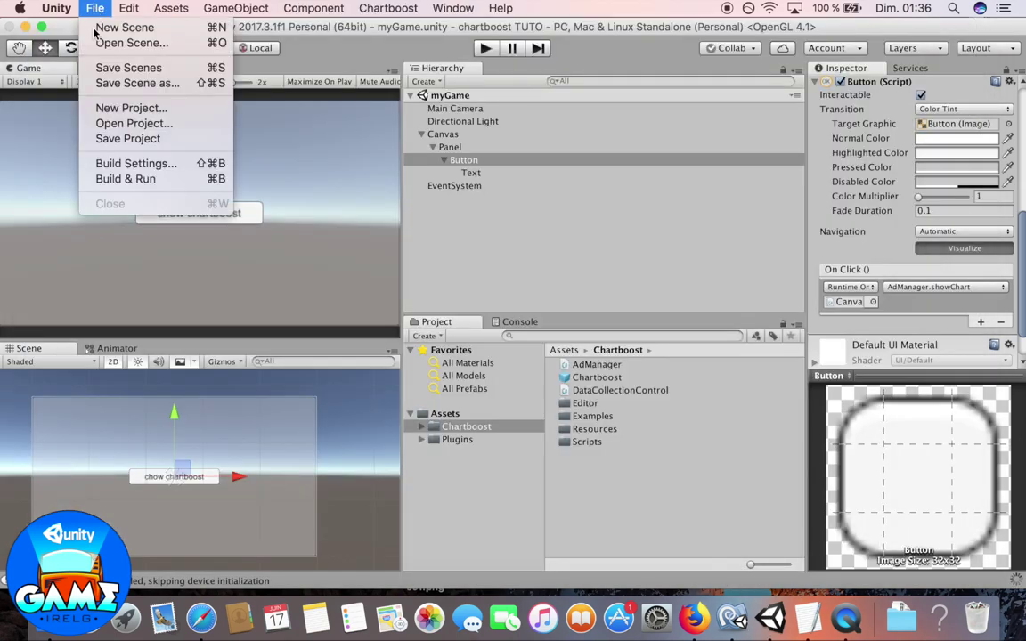
pyautogui.click(138, 163)
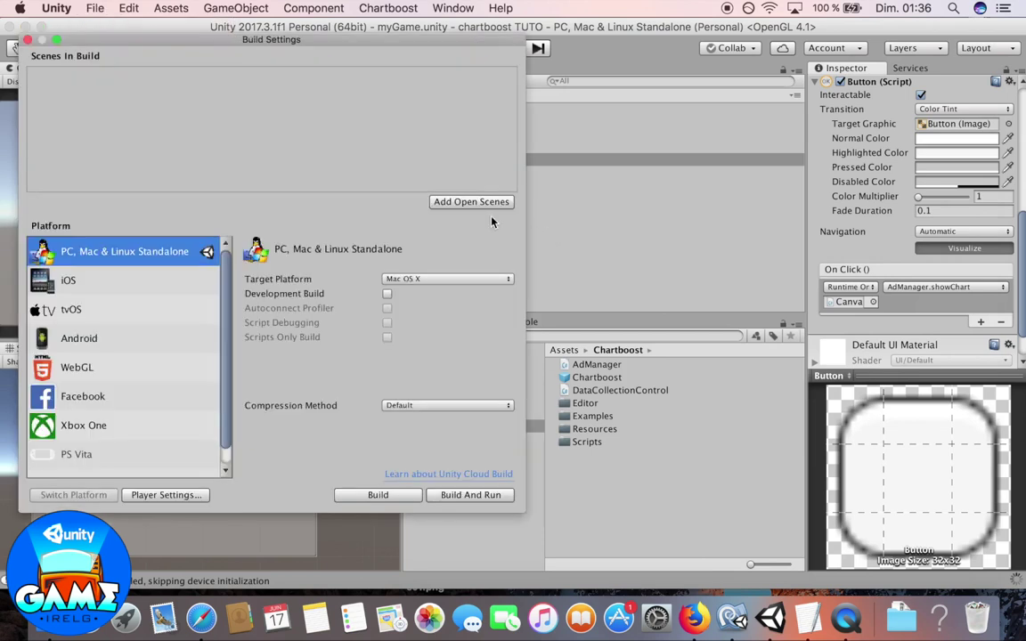
pyautogui.moveTo(352, 41); pyautogui.dragTo(242, 41)
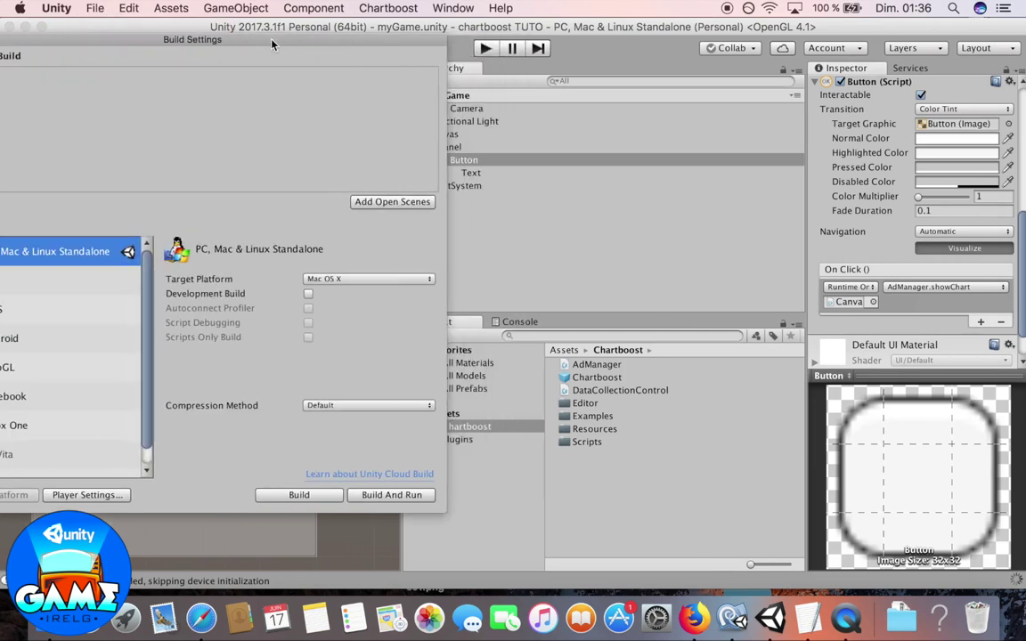
pyautogui.click(451, 416)
pyautogui.click(452, 416)
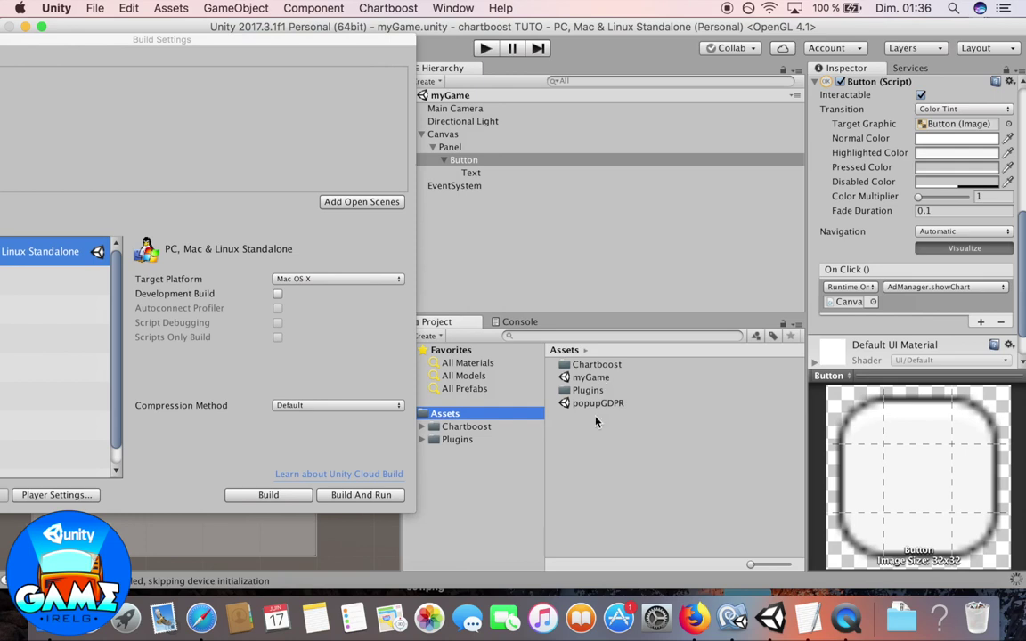
pyautogui.moveTo(602, 407); pyautogui.dragTo(273, 87)
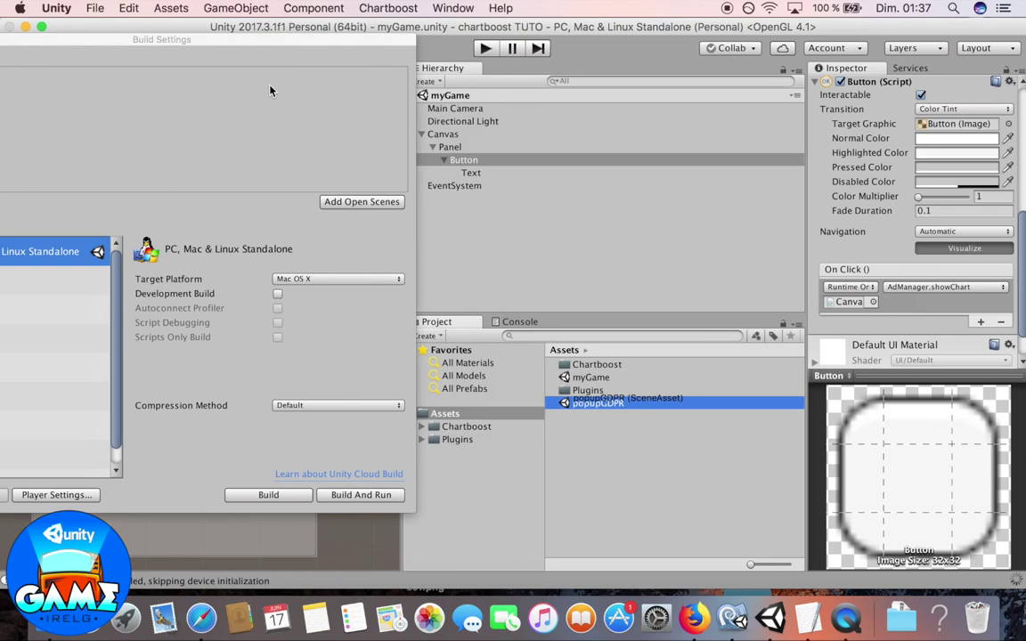
pyautogui.moveTo(271, 90); pyautogui.dragTo(264, 131)
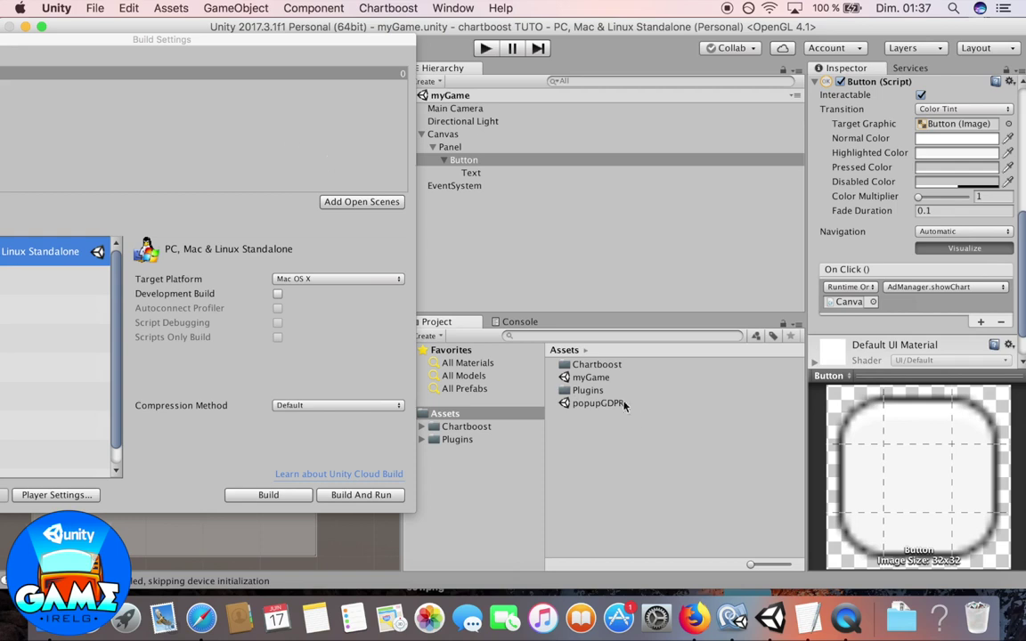
pyautogui.moveTo(585, 380); pyautogui.dragTo(285, 112)
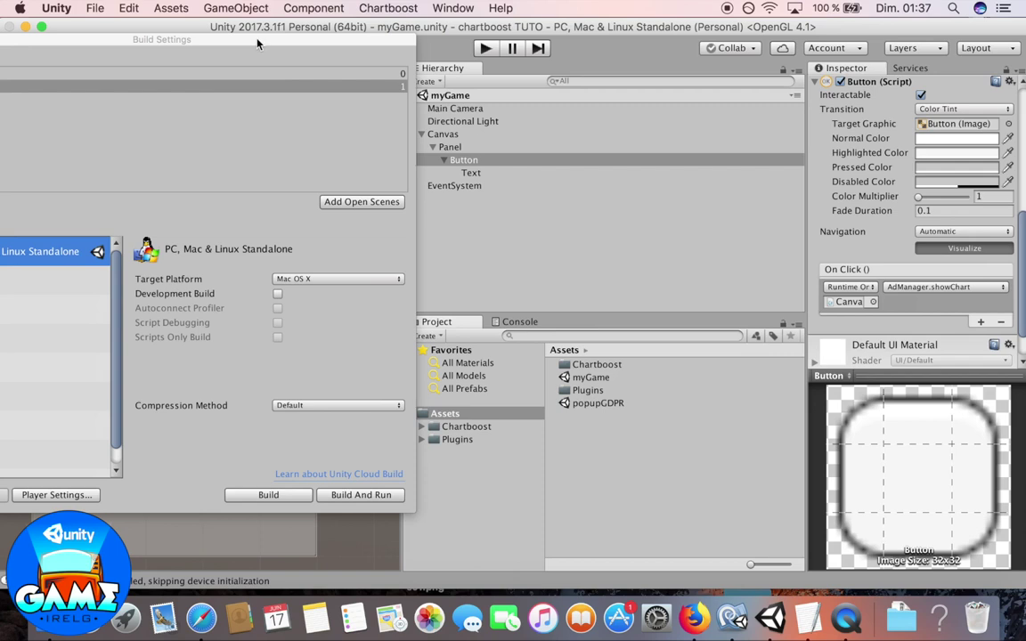
pyautogui.moveTo(258, 42); pyautogui.dragTo(675, 35)
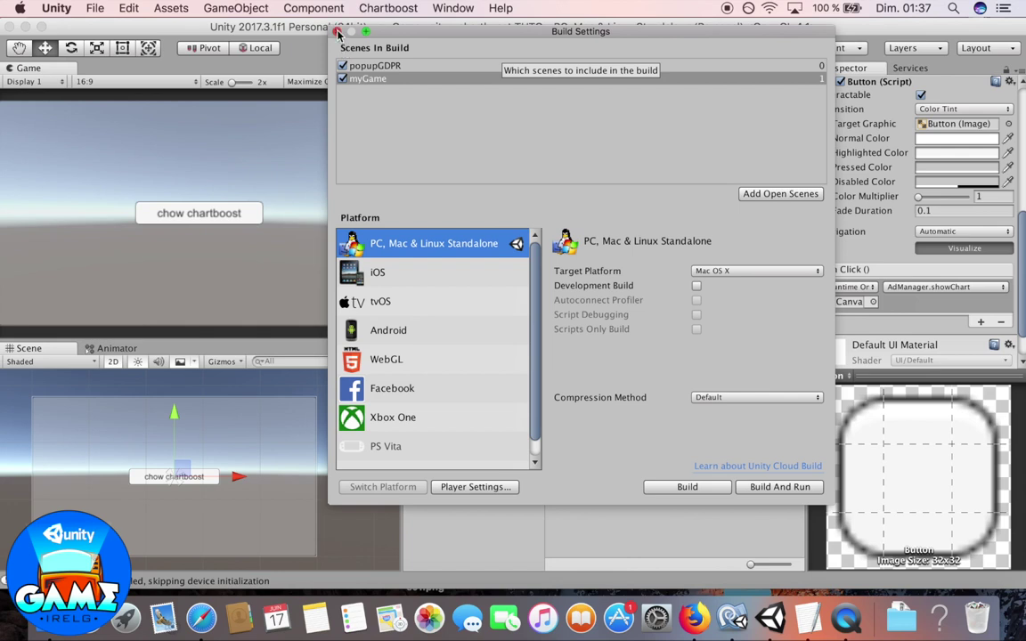
# Step: Open popupGDPR and play-test the Non Personal ADS choice and the chartboost button
pyautogui.click(338, 32)
pyautogui.click(592, 406)
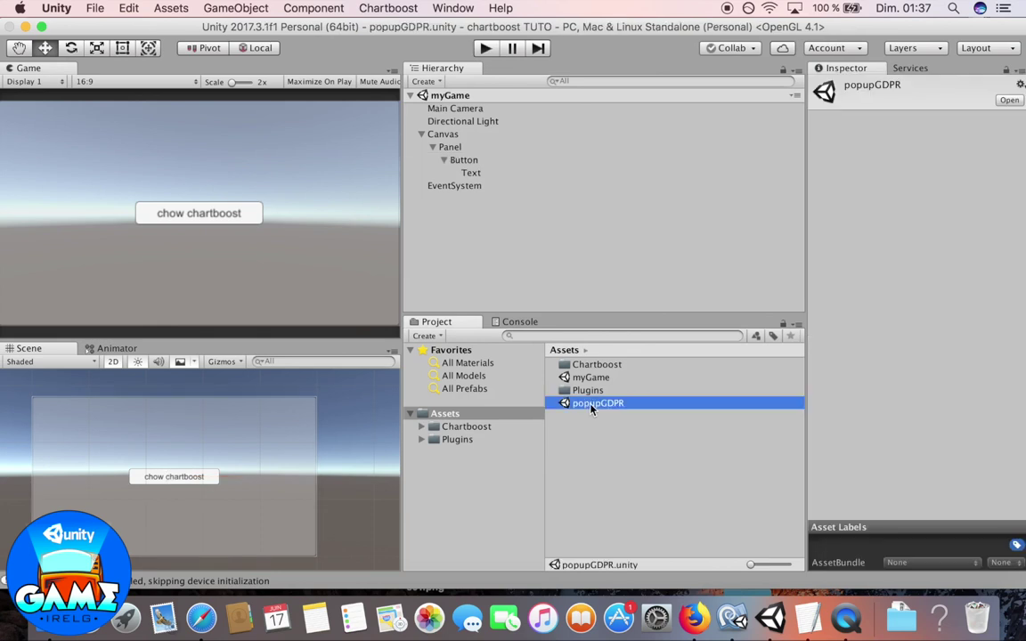
pyautogui.doubleClick(593, 405)
pyautogui.click(483, 49)
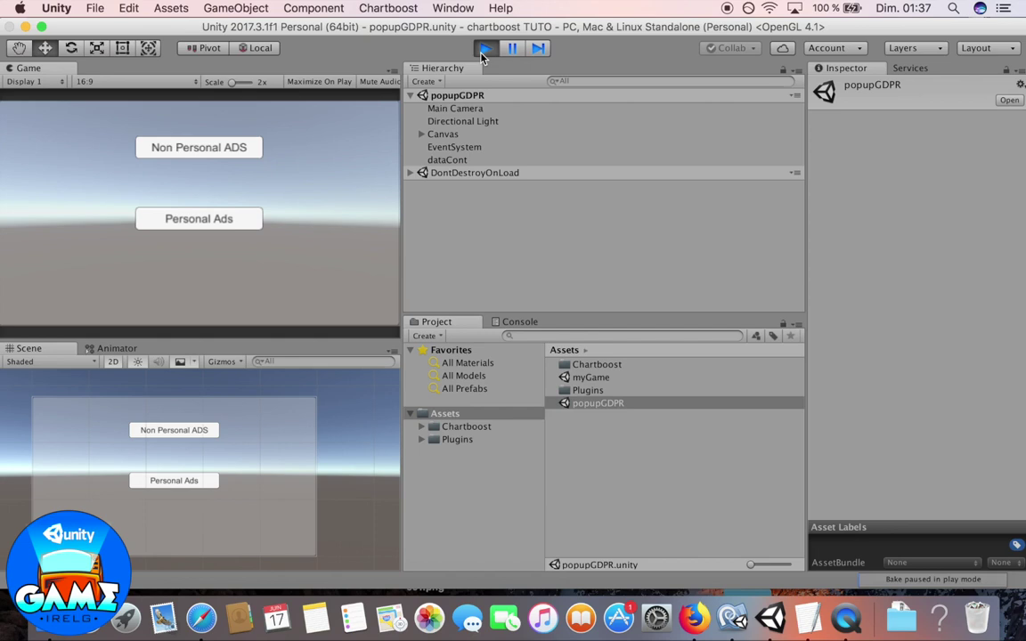
pyautogui.click(192, 145)
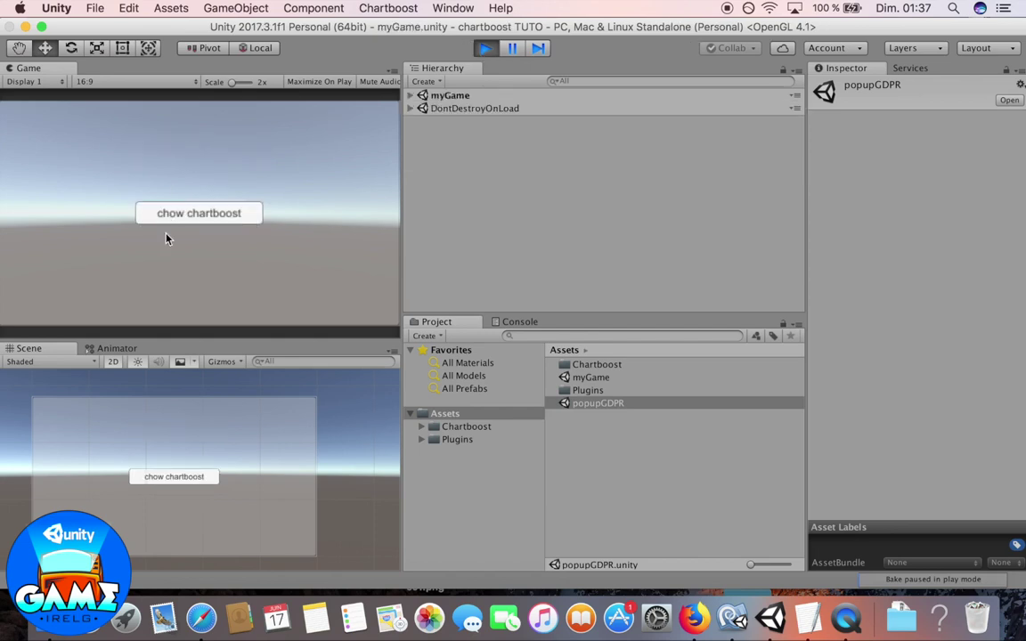
pyautogui.click(203, 214)
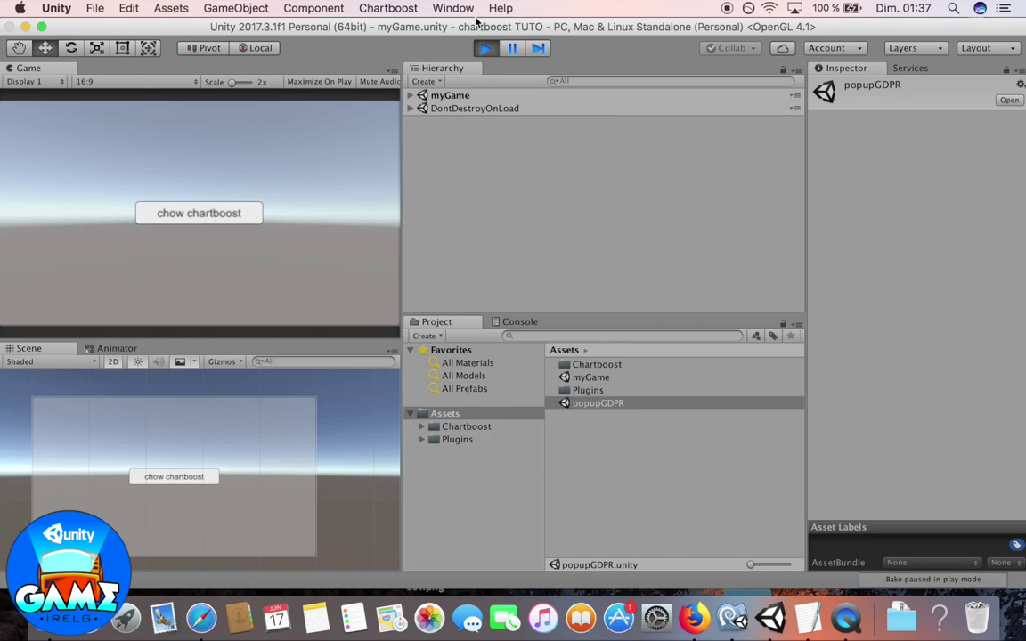
pyautogui.click(486, 48)
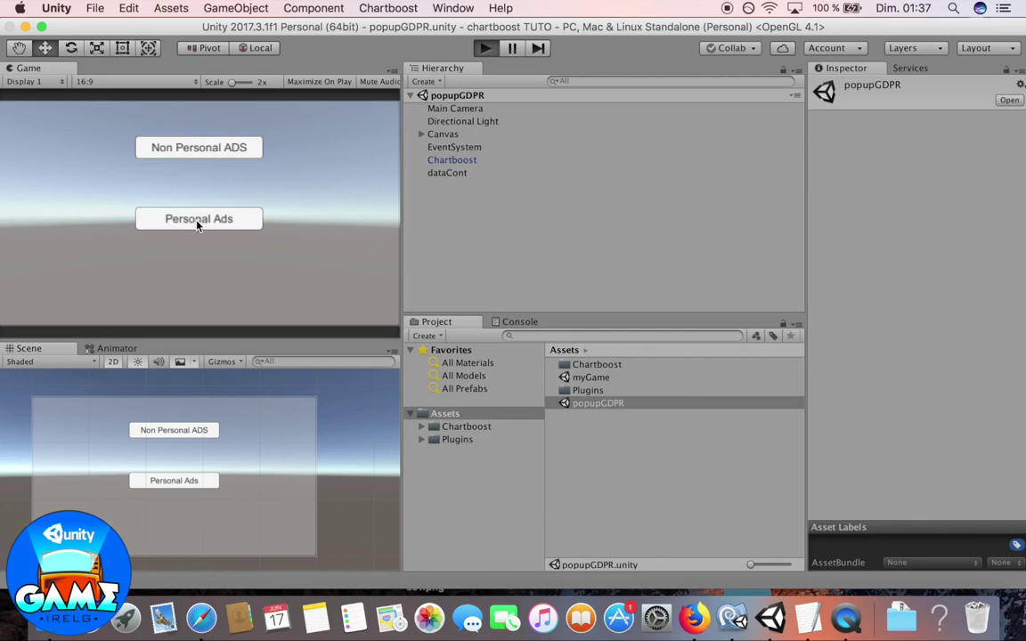
# Step: Play-test popupGDPR again choosing Personal Ads, then stop play mode
pyautogui.press('super+p')
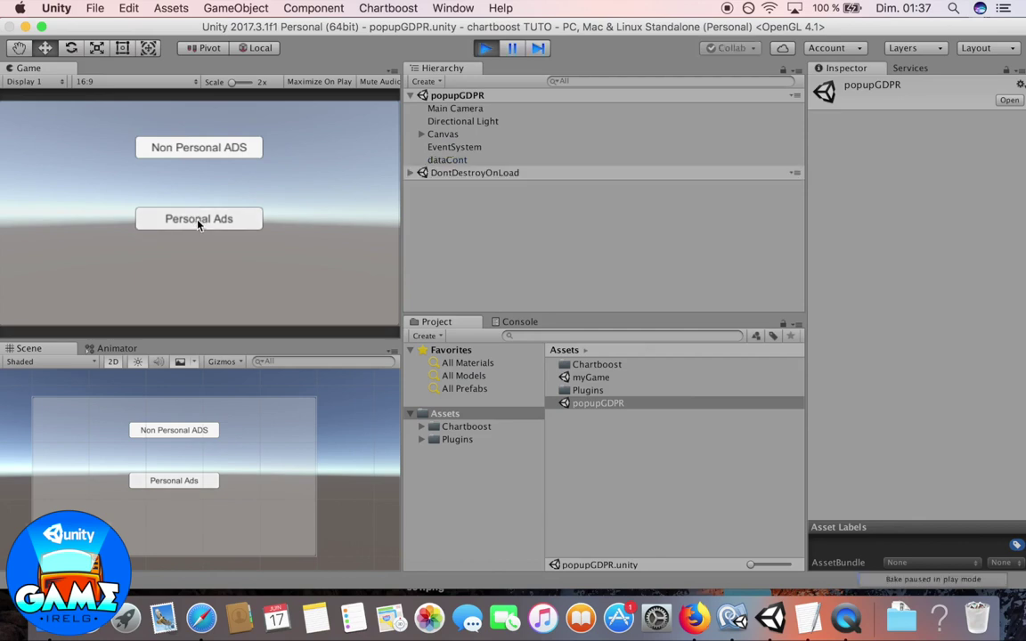
pyautogui.click(198, 223)
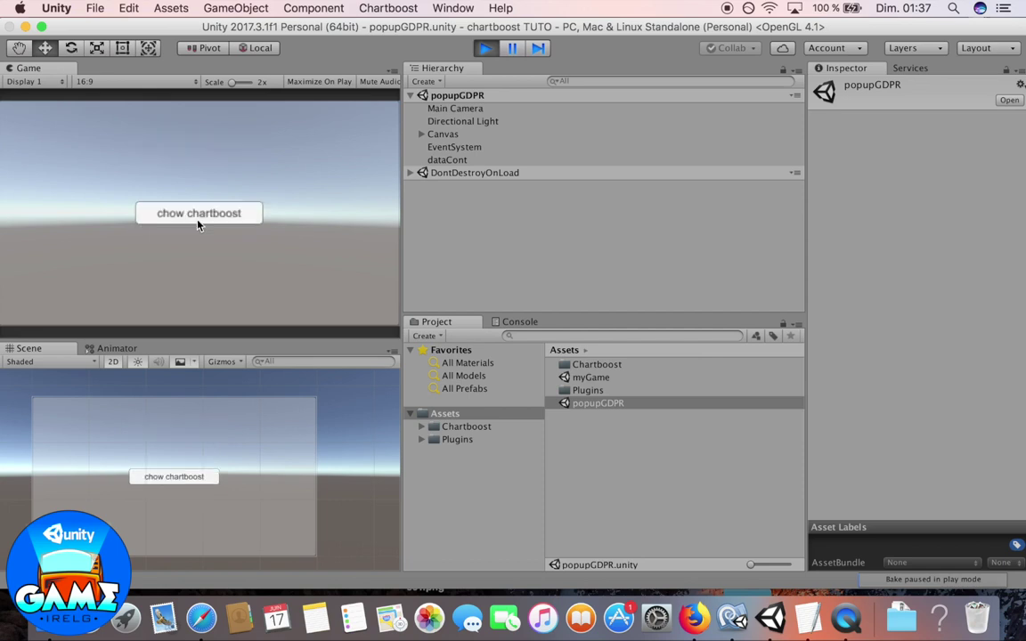
pyautogui.click(488, 50)
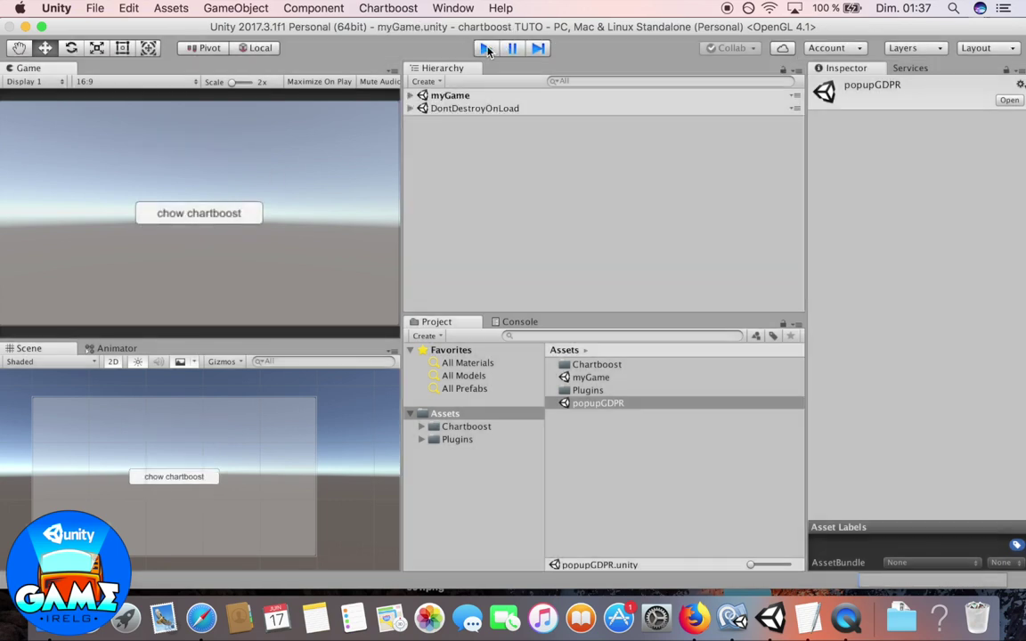
pyautogui.click(203, 628)
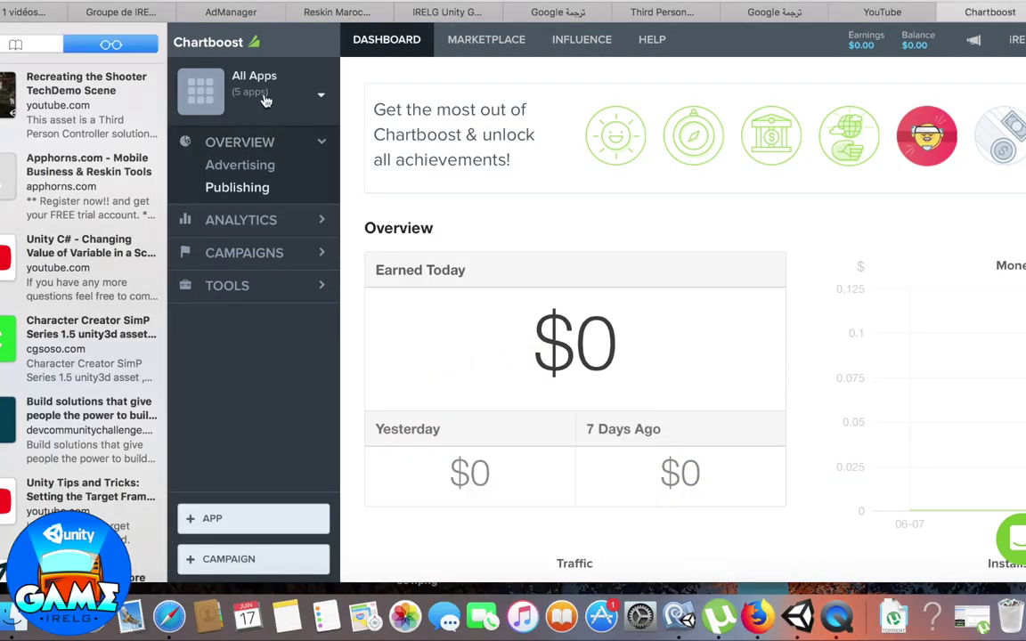
# Step: Check the All Apps list in the Chartboost dashboard, then choose + APP
pyautogui.click(267, 94)
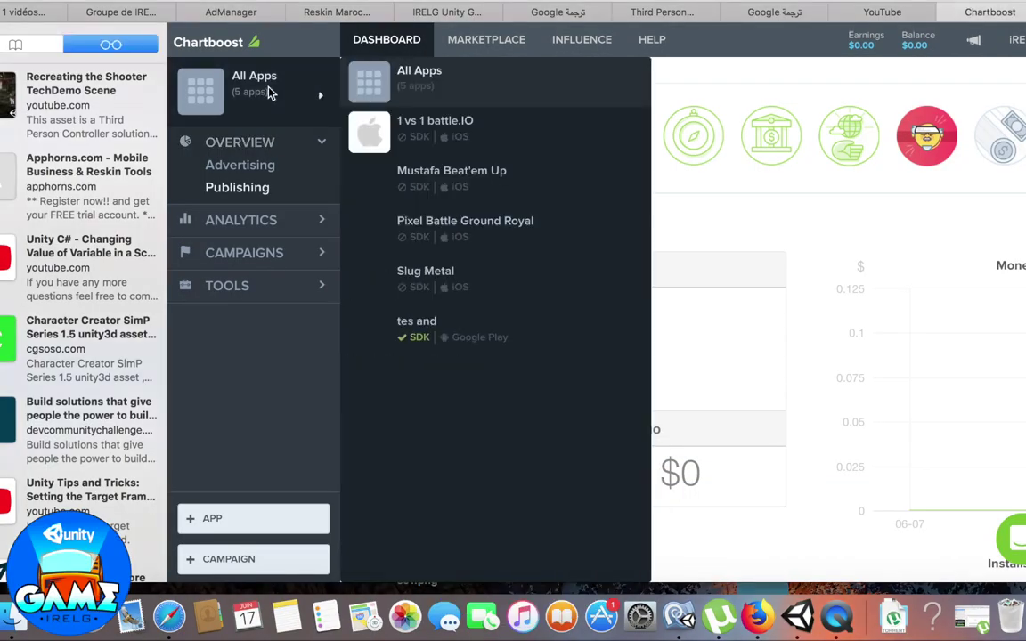
pyautogui.click(269, 95)
pyautogui.click(255, 523)
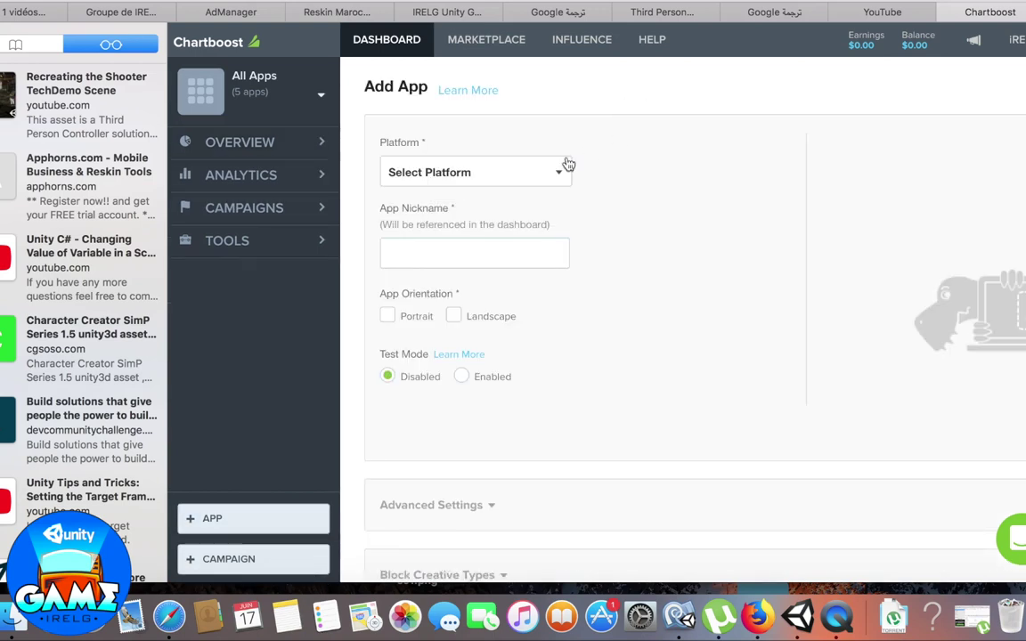
pyautogui.click(553, 172)
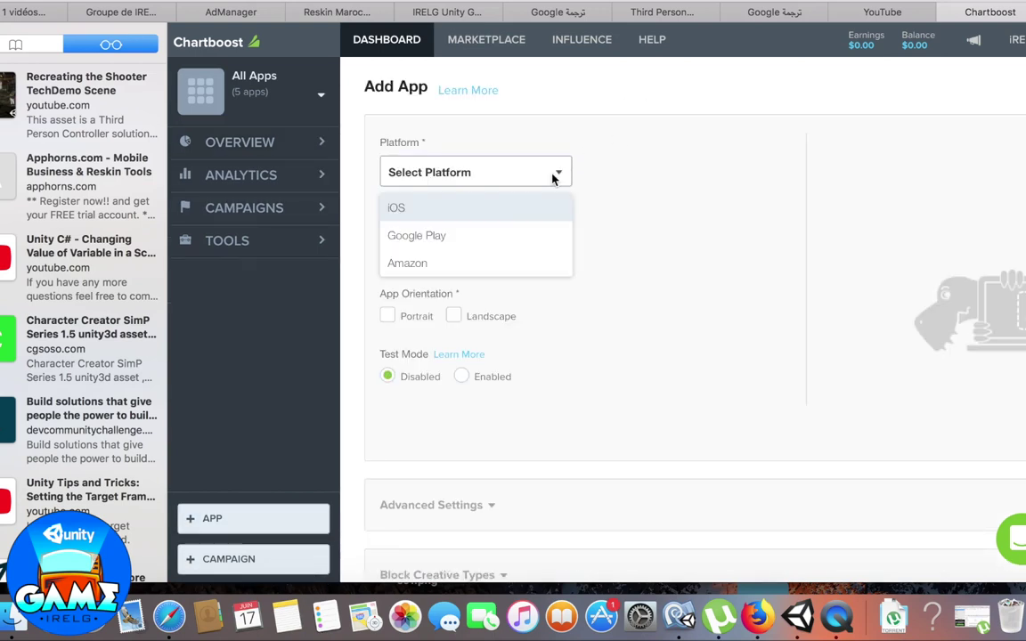
pyautogui.click(499, 239)
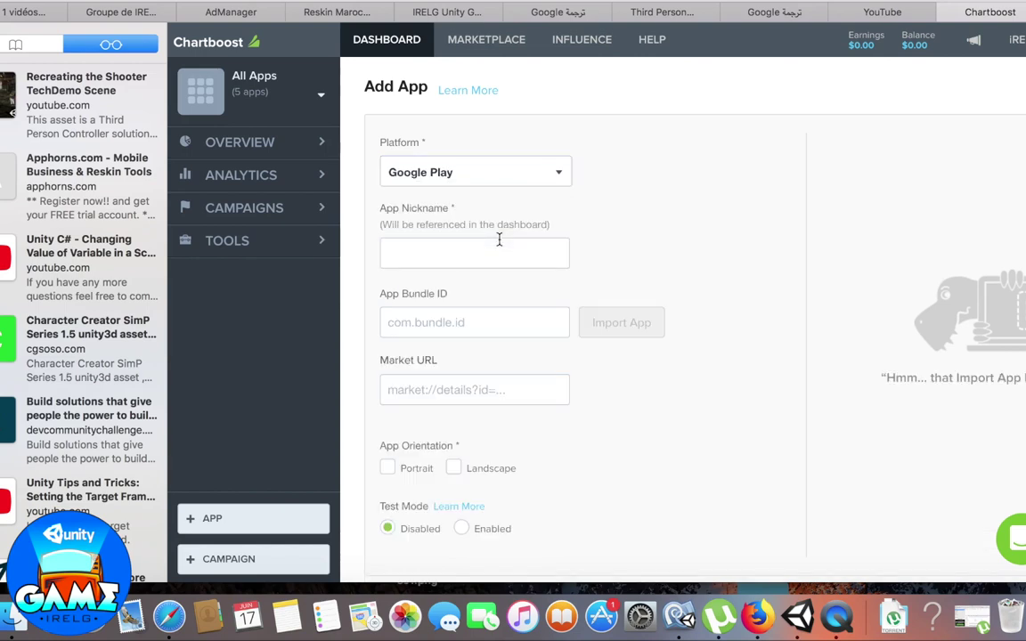
pyautogui.click(464, 256)
pyautogui.write('testfor')
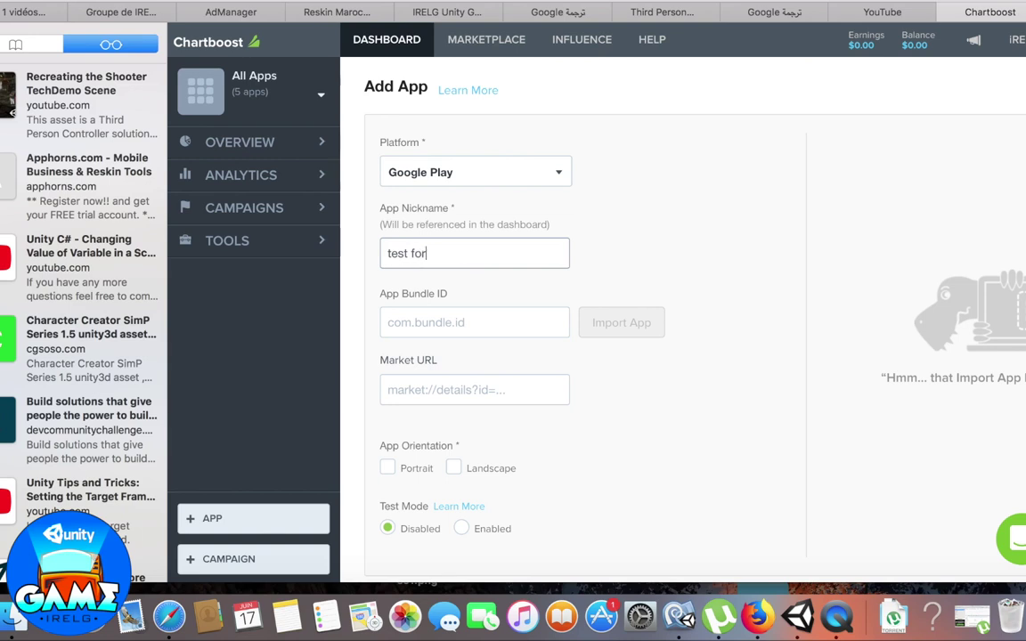
pyautogui.write('m')
pyautogui.write('RELG')
pyautogui.click(466, 322)
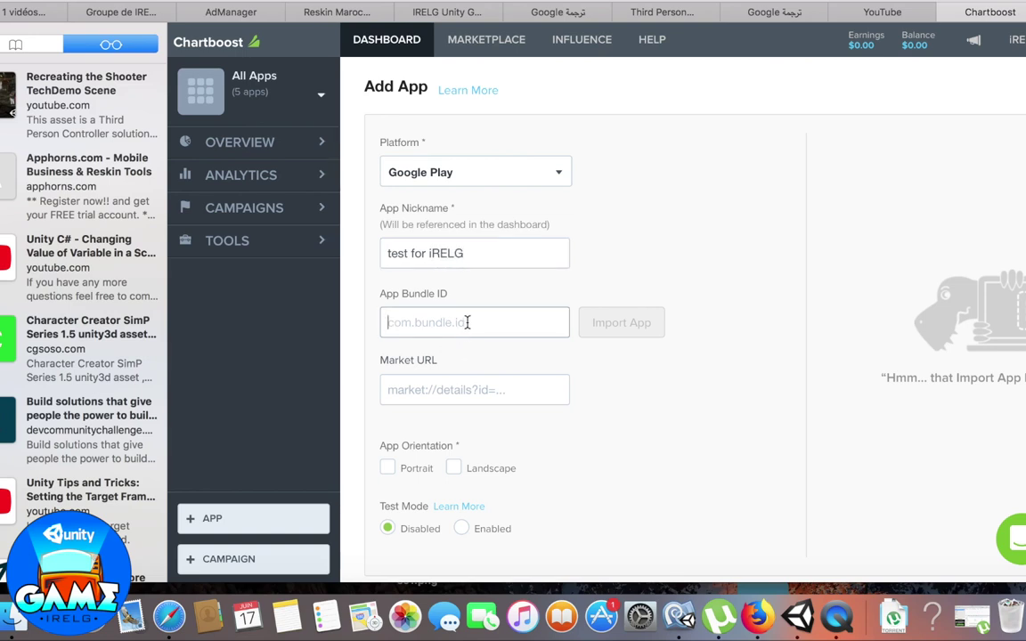
pyautogui.write('www')
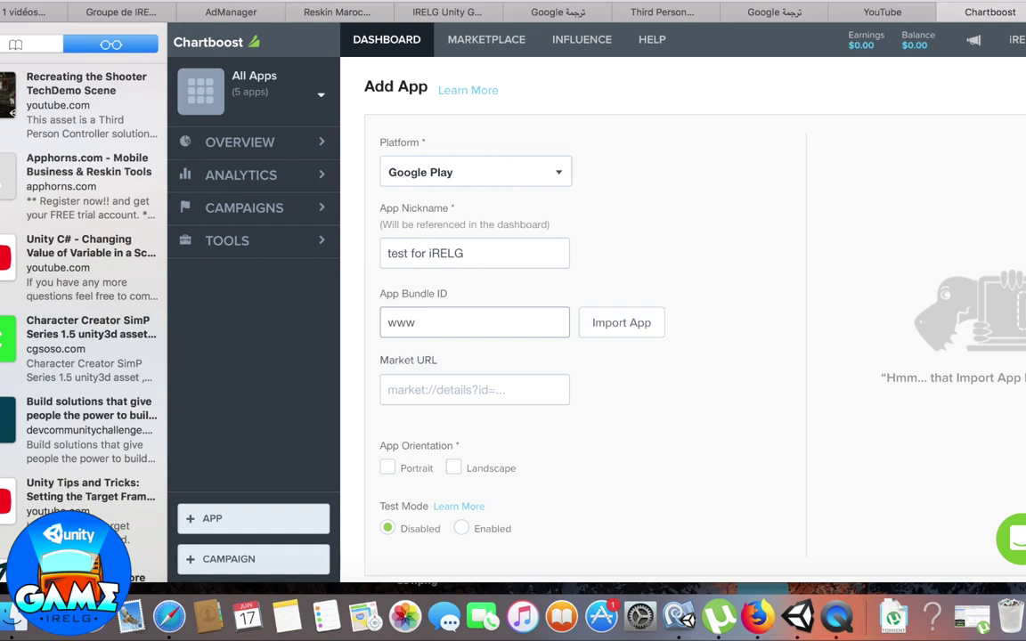
pyautogui.write('test.ire')
pyautogui.write('lg')
pyautogui.press('super+a')
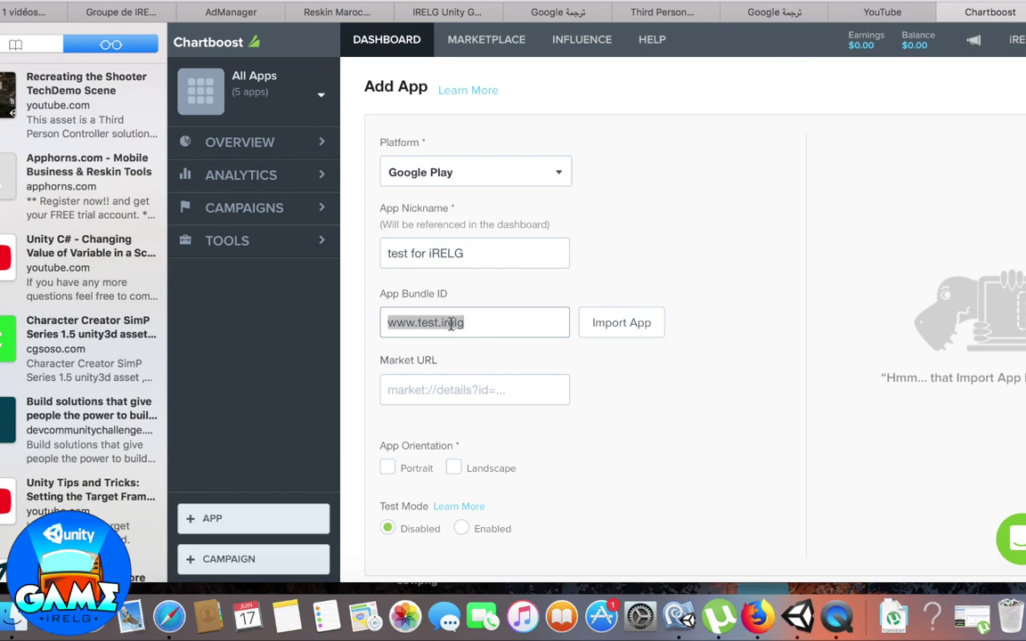
pyautogui.rightClick(453, 330)
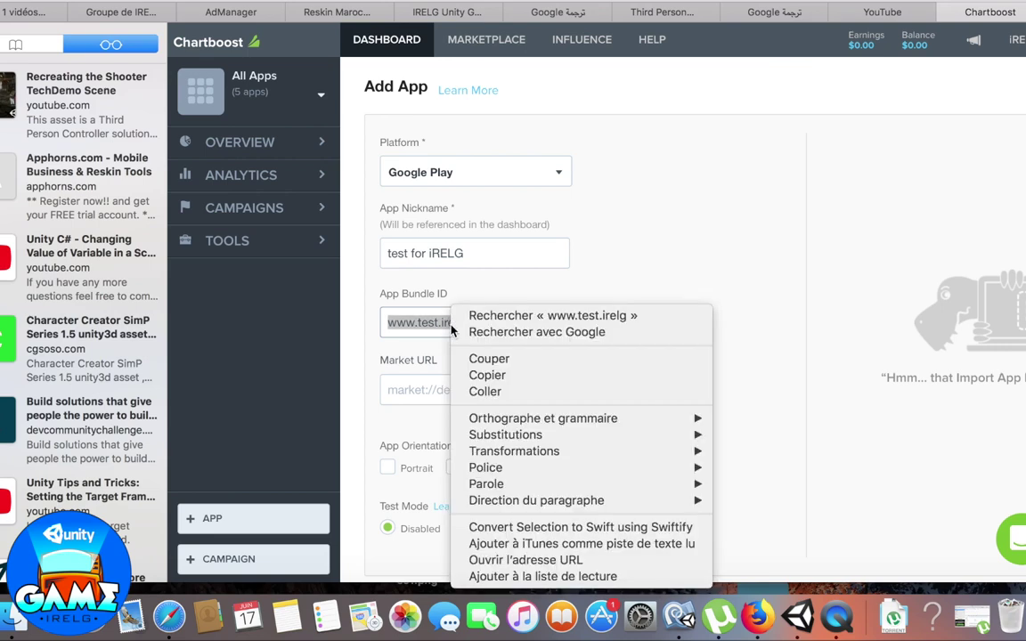
pyautogui.click(521, 375)
# Step: Set portrait orientation, enable test mode for 300 minutes, and save the app
pyautogui.scroll(-3, 601, 492)
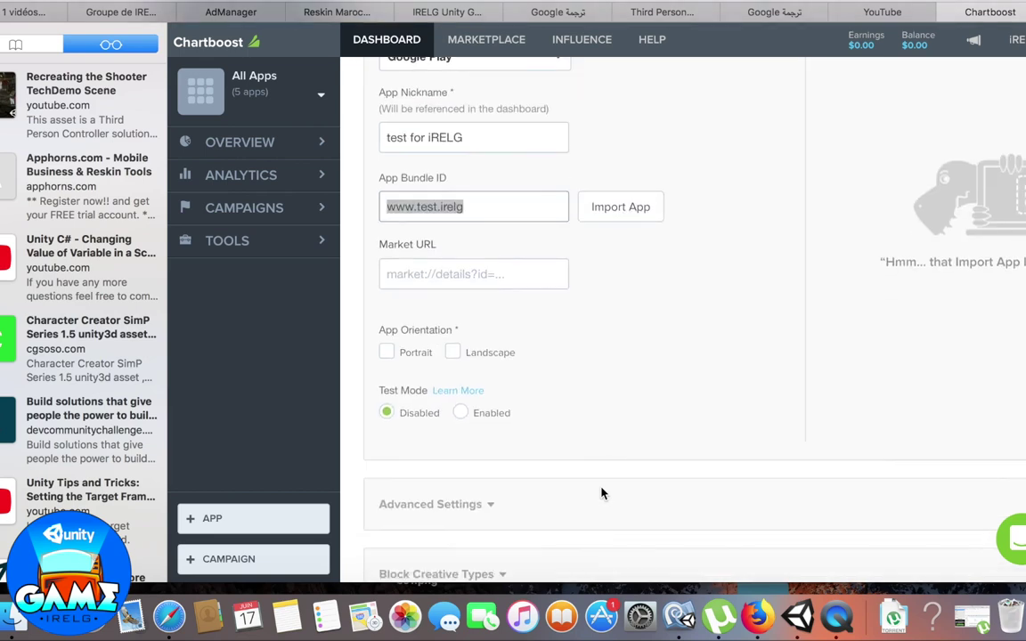
pyautogui.click(389, 357)
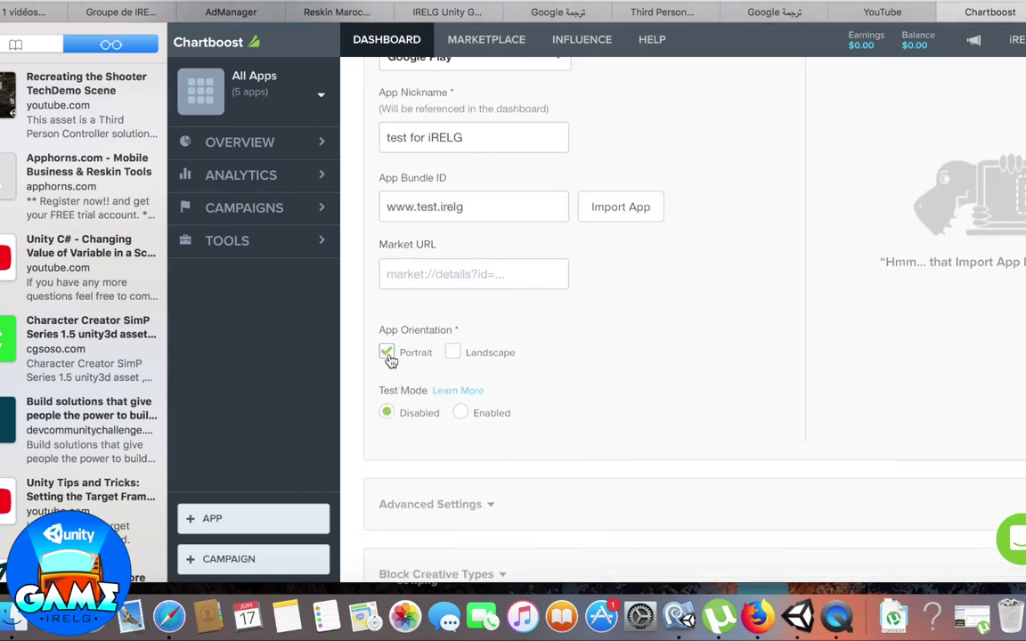
pyautogui.click(461, 413)
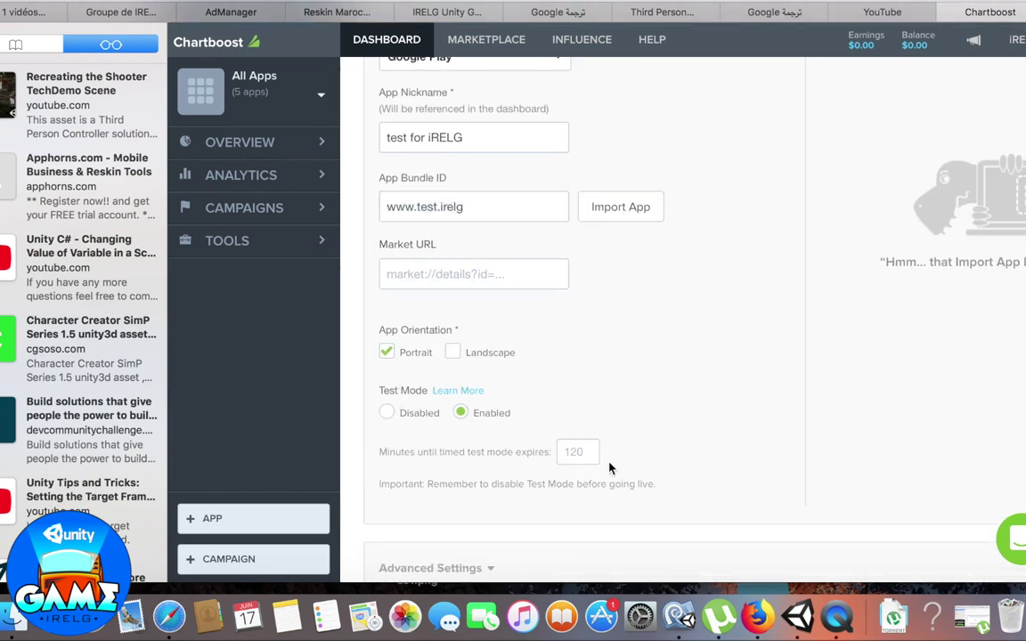
pyautogui.click(580, 454)
pyautogui.write('300')
pyautogui.scroll(-5, 702, 483)
pyautogui.hscroll(5, 702, 485)
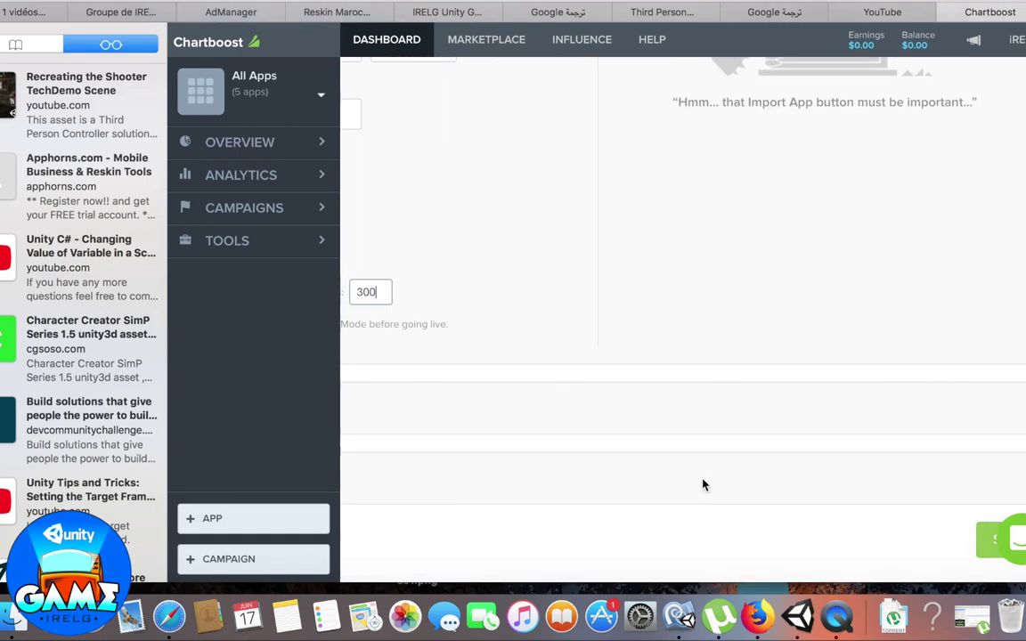
pyautogui.press('Return')
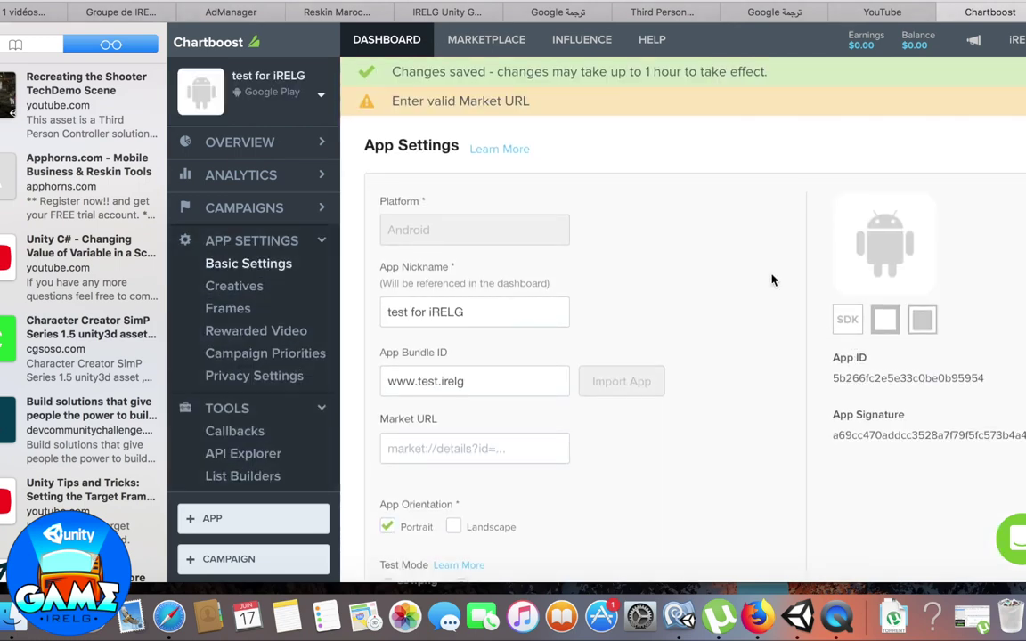
# Step: With test for iRELG as the current app, begin a new Network Publishing campaign
pyautogui.click(267, 93)
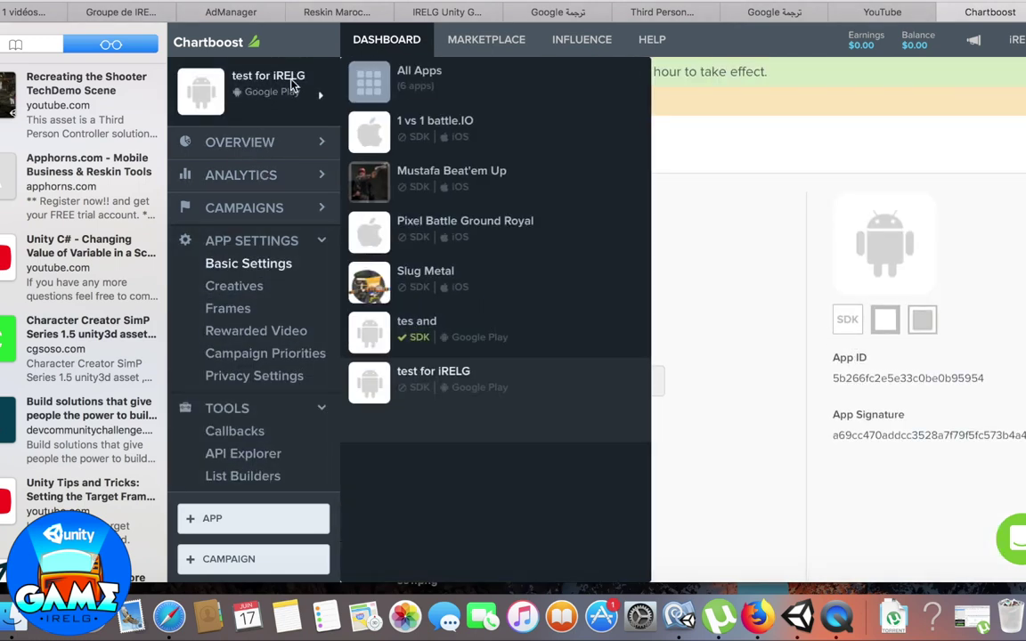
pyautogui.click(442, 383)
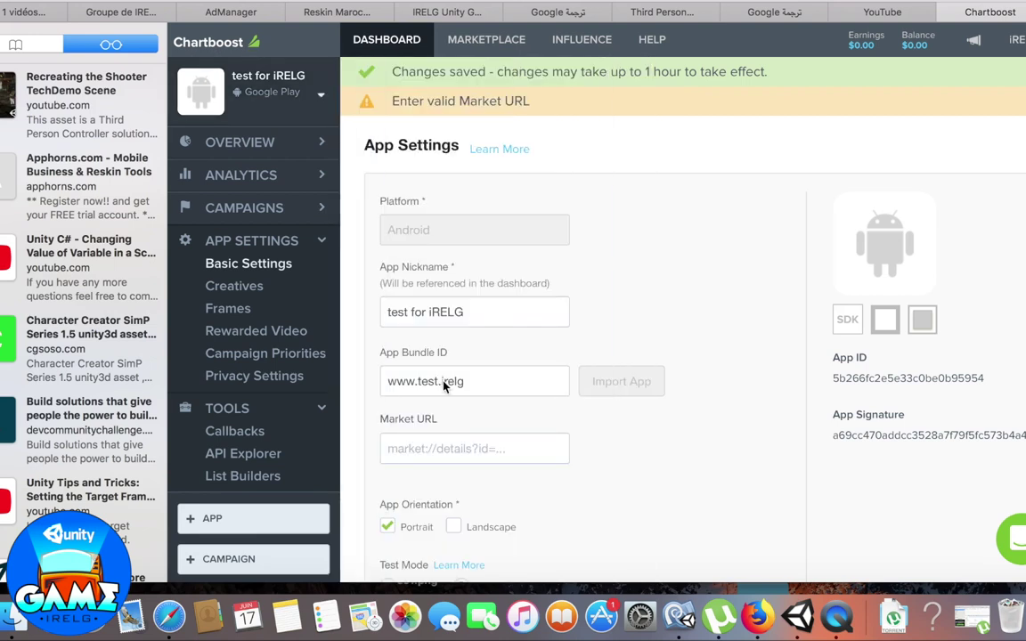
pyautogui.click(228, 561)
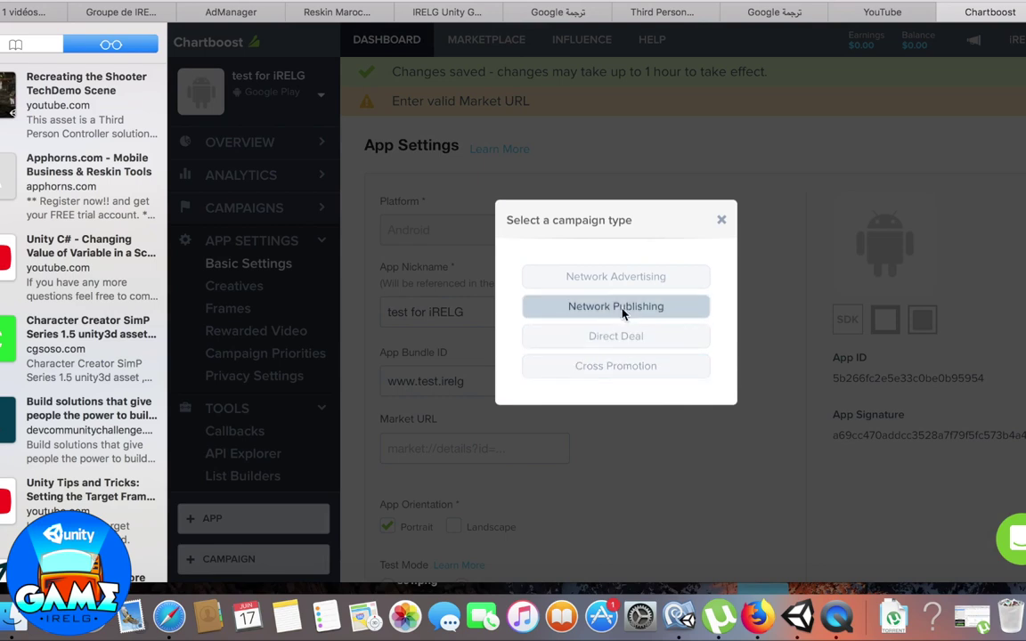
pyautogui.click(623, 315)
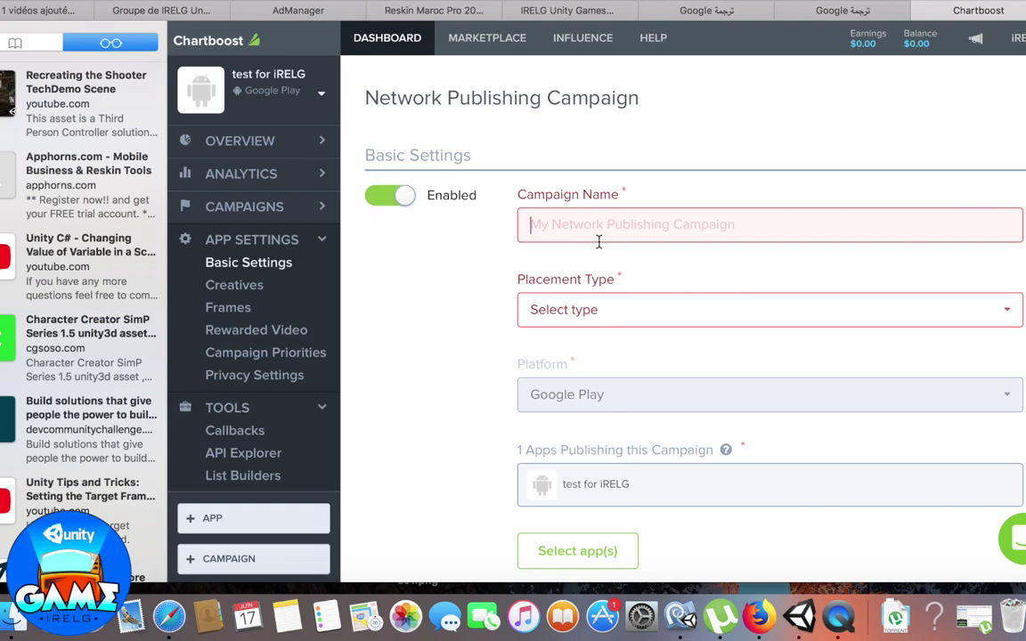
# Step: Name the campaign iRELG and set its placement type to Interstitial
pyautogui.write('iRELG')
pyautogui.click(629, 317)
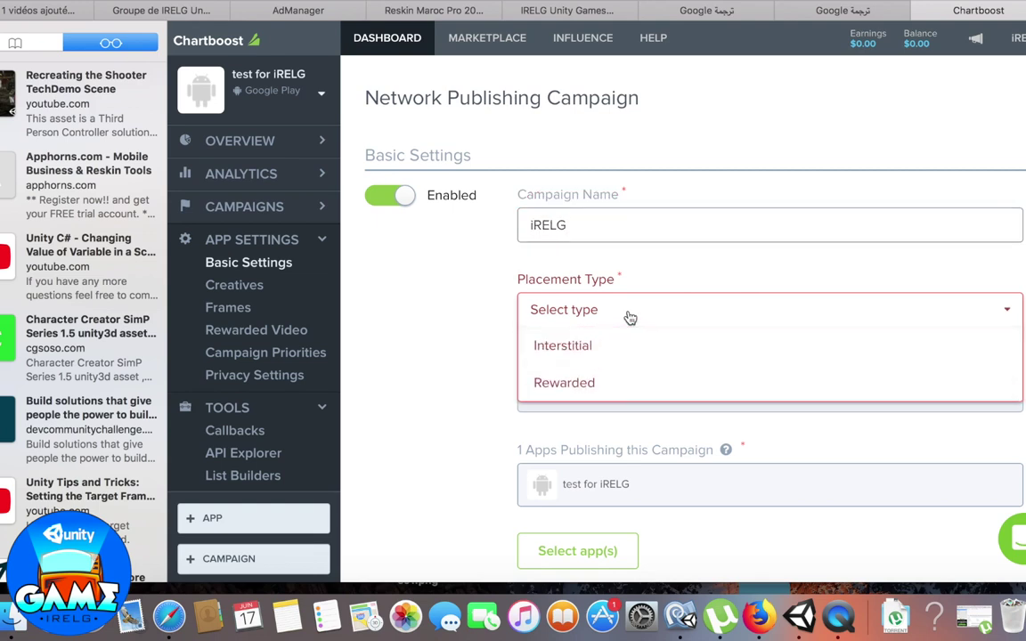
pyautogui.click(593, 348)
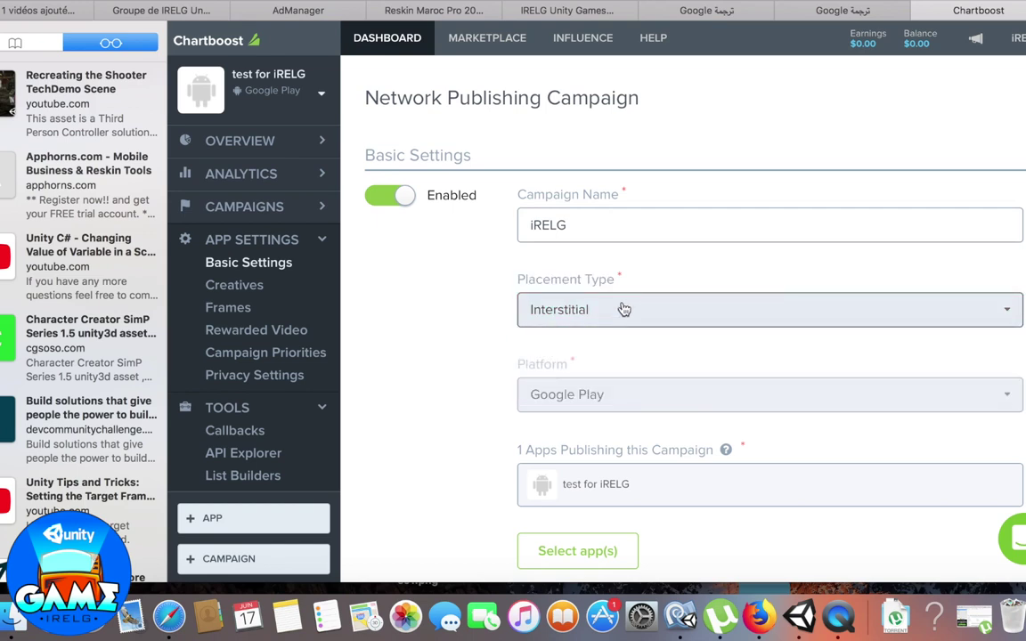
pyautogui.scroll(-1, 615, 343)
pyautogui.scroll(-4, 642, 365)
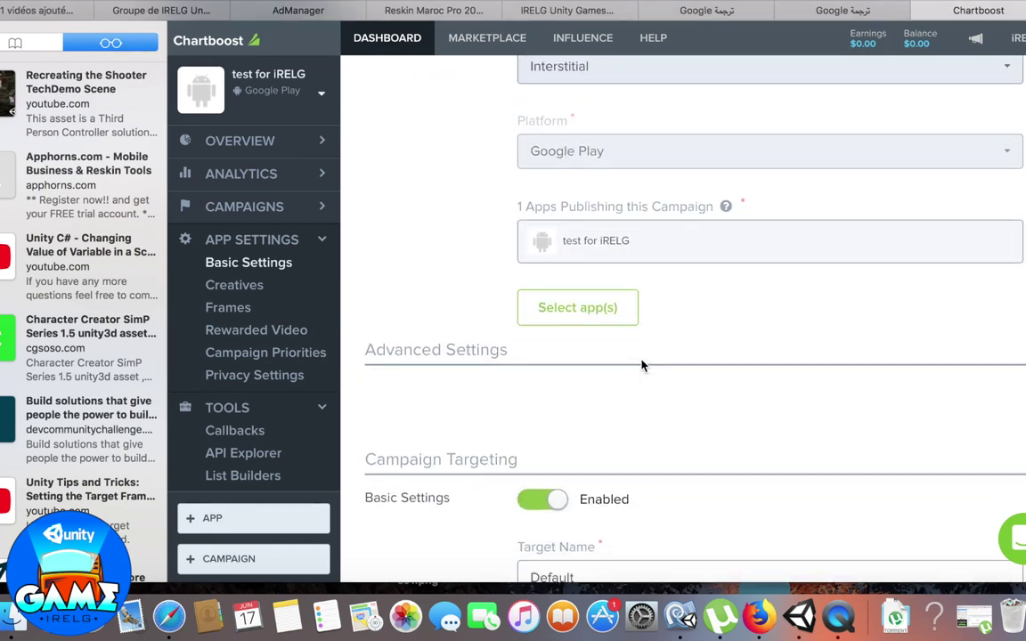
pyautogui.scroll(-5, 642, 365)
pyautogui.scroll(-5, 642, 365)
pyautogui.scroll(15, 642, 365)
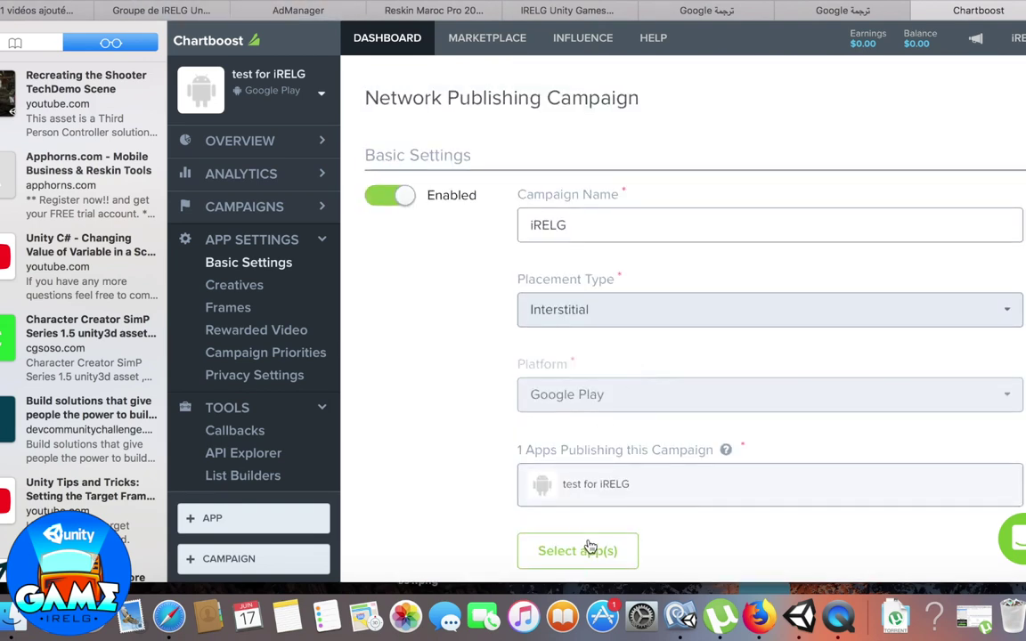
# Step: Confirm test for iRELG as the publishing app, save the campaign, and switch to Unity
pyautogui.click(591, 553)
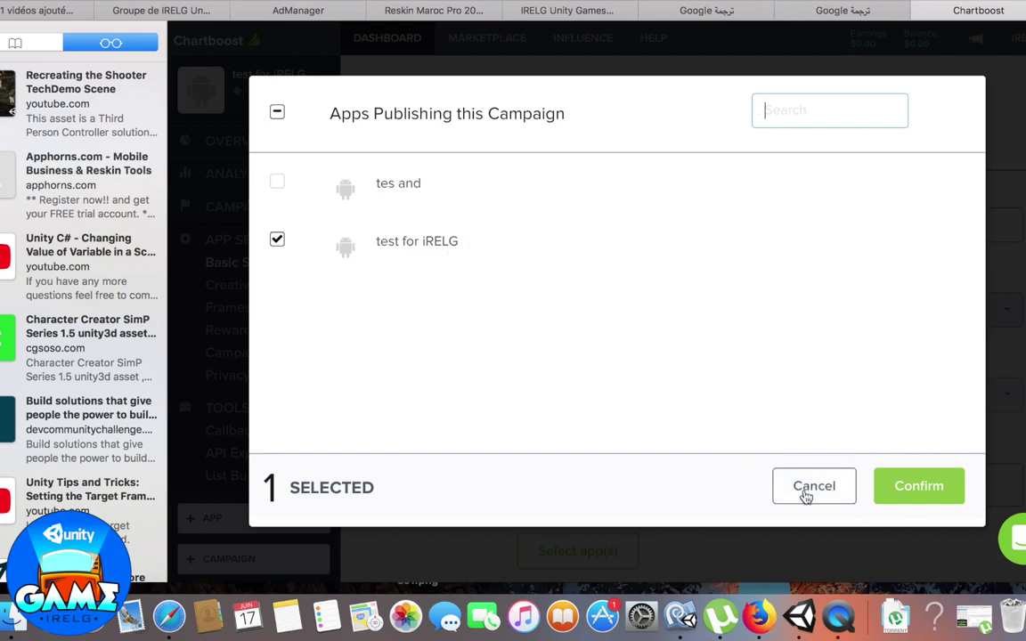
pyautogui.click(918, 487)
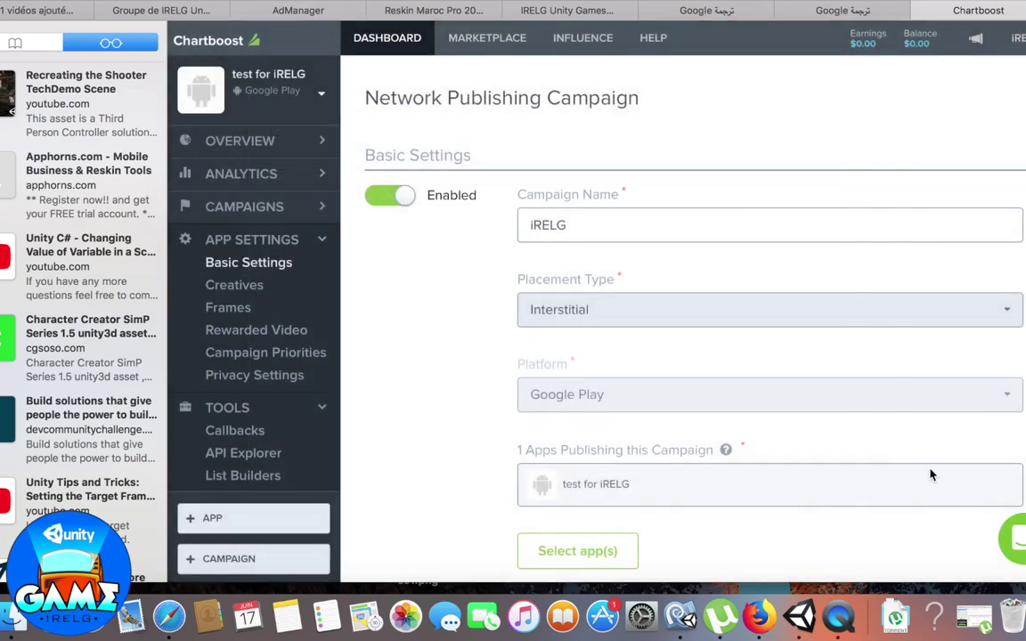
pyautogui.scroll(-5, 890, 454)
pyautogui.scroll(-5, 872, 448)
pyautogui.hscroll(5, 873, 447)
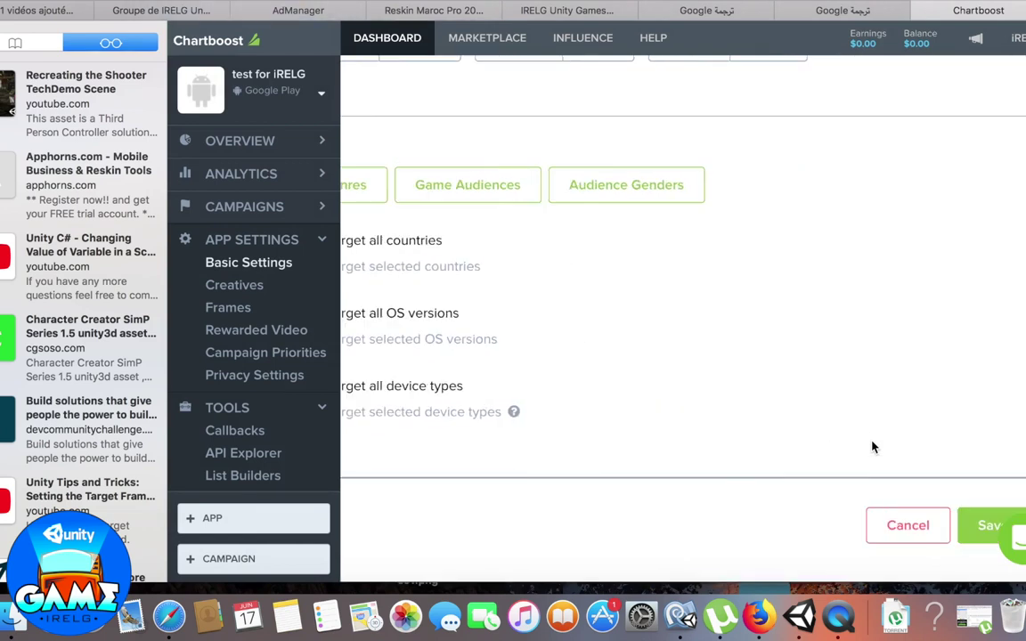
pyautogui.click(989, 532)
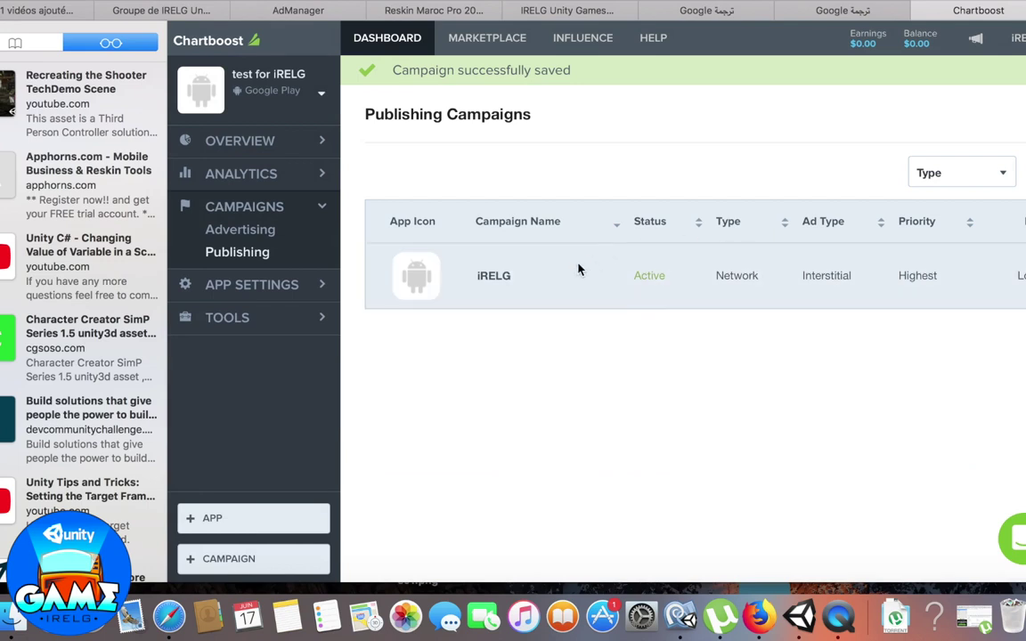
pyautogui.click(800, 619)
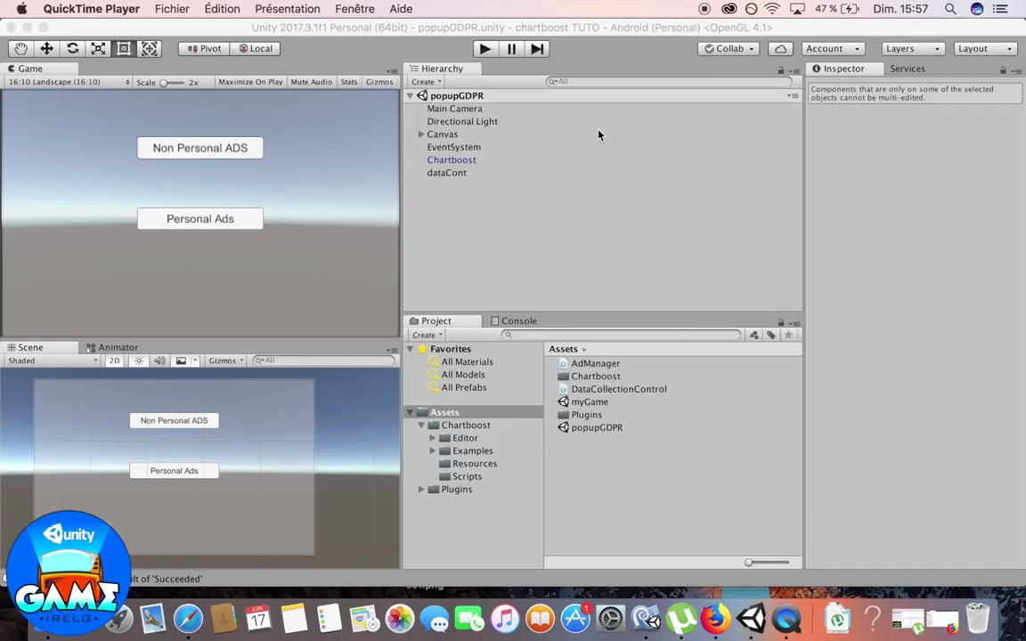
# Step: Open the Chartboost settings with Chartboost > Edit Settings
pyautogui.click(350, 44)
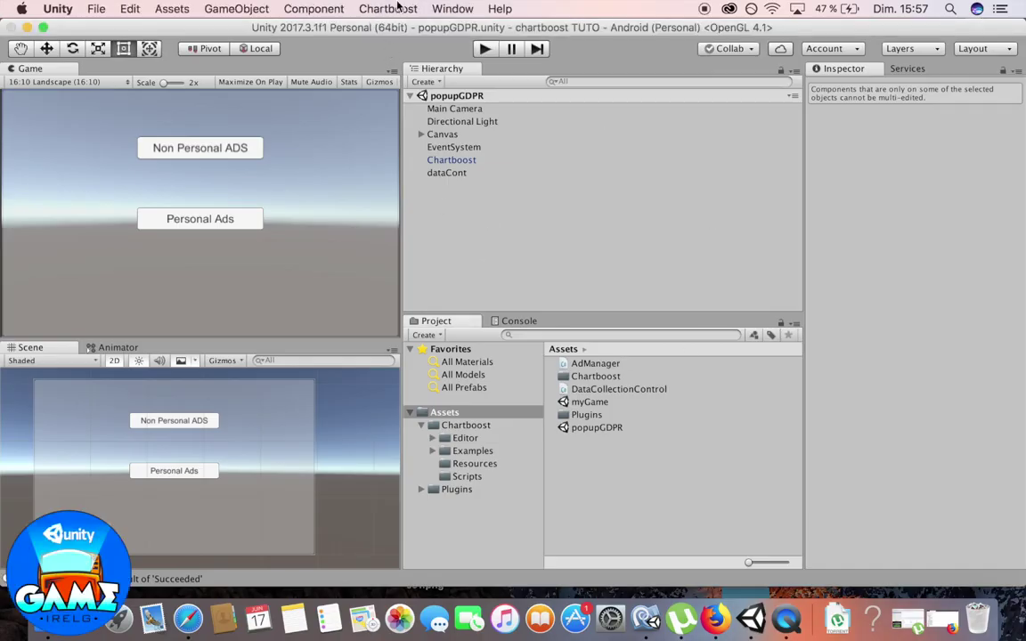
pyautogui.click(392, 8)
pyautogui.click(401, 27)
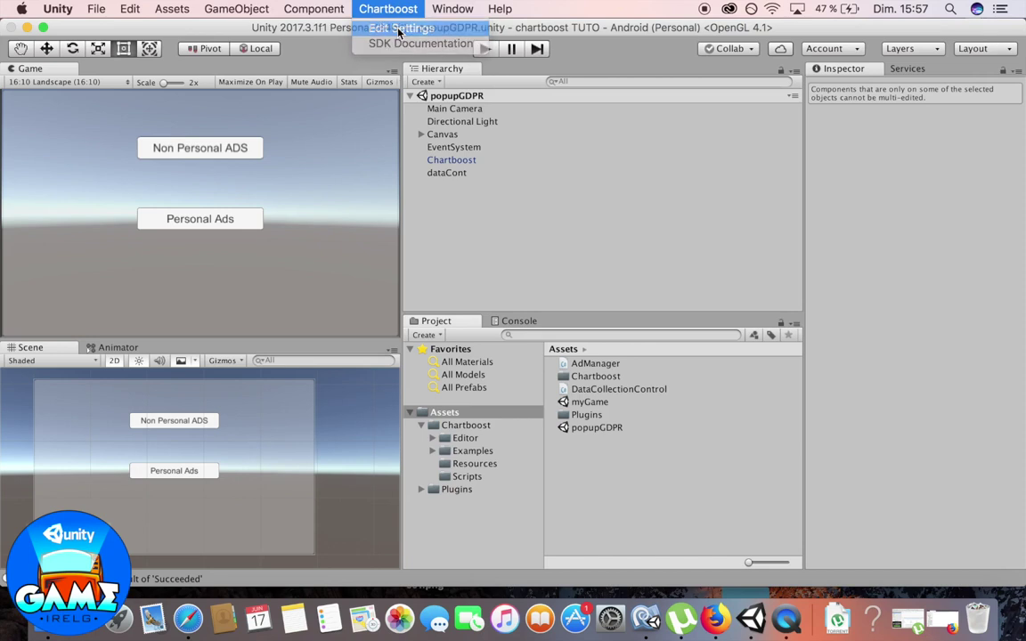
# Step: Clear the iOS, Google Play and Amazon placeholder App Ids and App Signatures
pyautogui.click(852, 176)
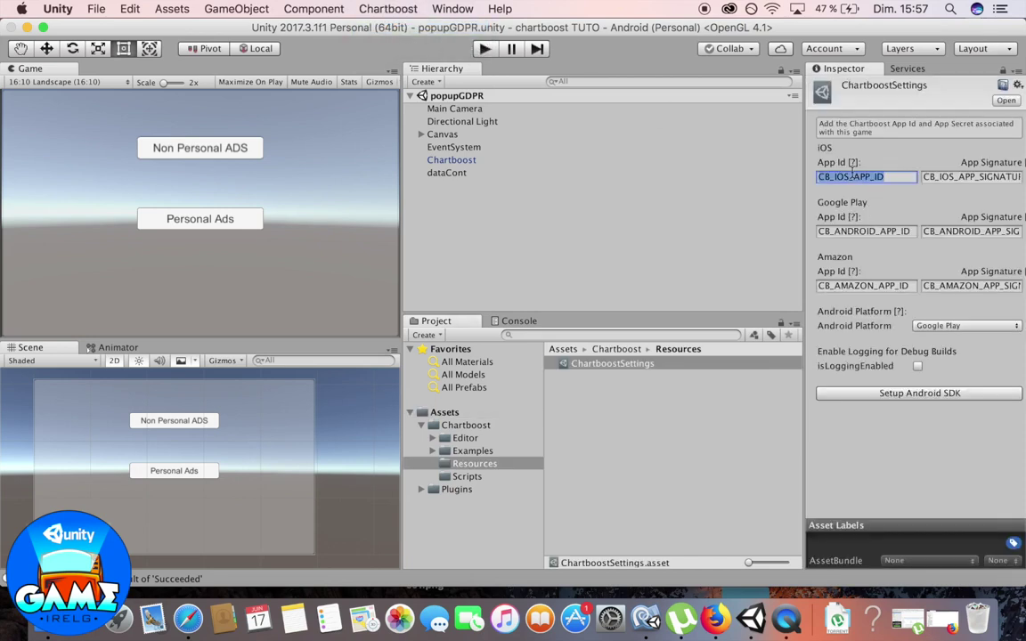
pyautogui.press('BackSpace')
pyautogui.press('Tab')
pyautogui.press('BackSpace')
pyautogui.press('Tab')
pyautogui.press('BackSpace')
pyautogui.press('Tab')
pyautogui.press('BackSpace')
pyautogui.press('Tab')
pyautogui.press('BackSpace')
pyautogui.press('Tab')
pyautogui.press('BackSpace')
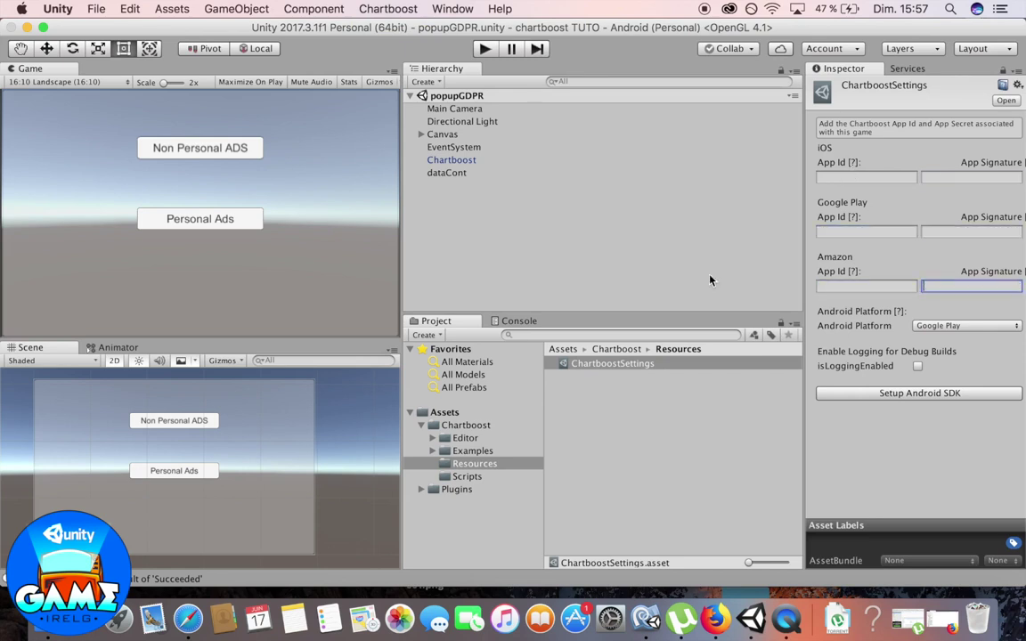
pyautogui.click(188, 626)
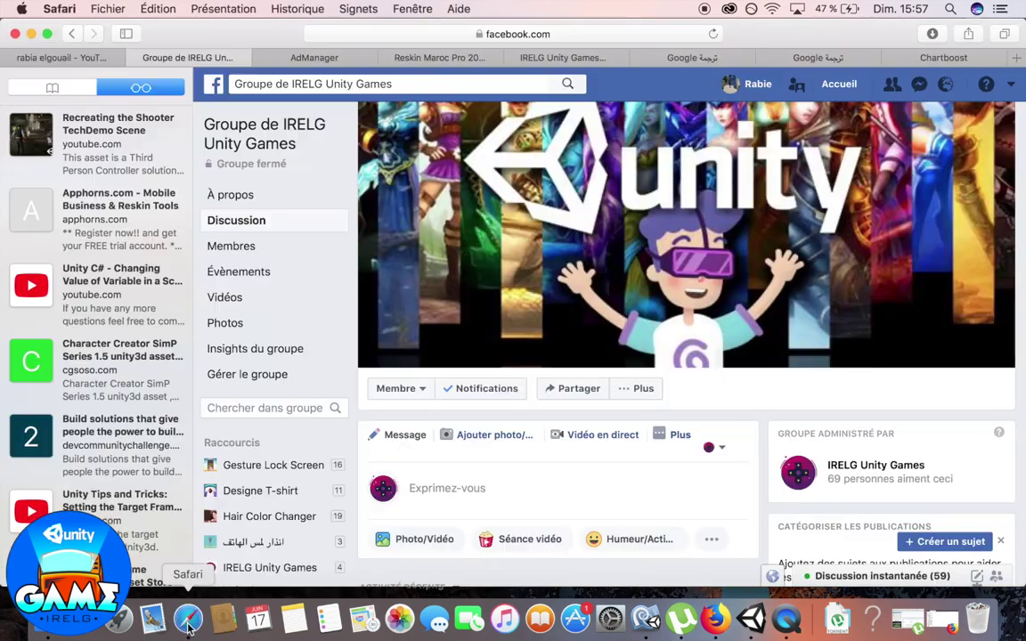
# Step: Select the App ID in test for iRELG's Basic Settings, then return to Unity
pyautogui.click(949, 59)
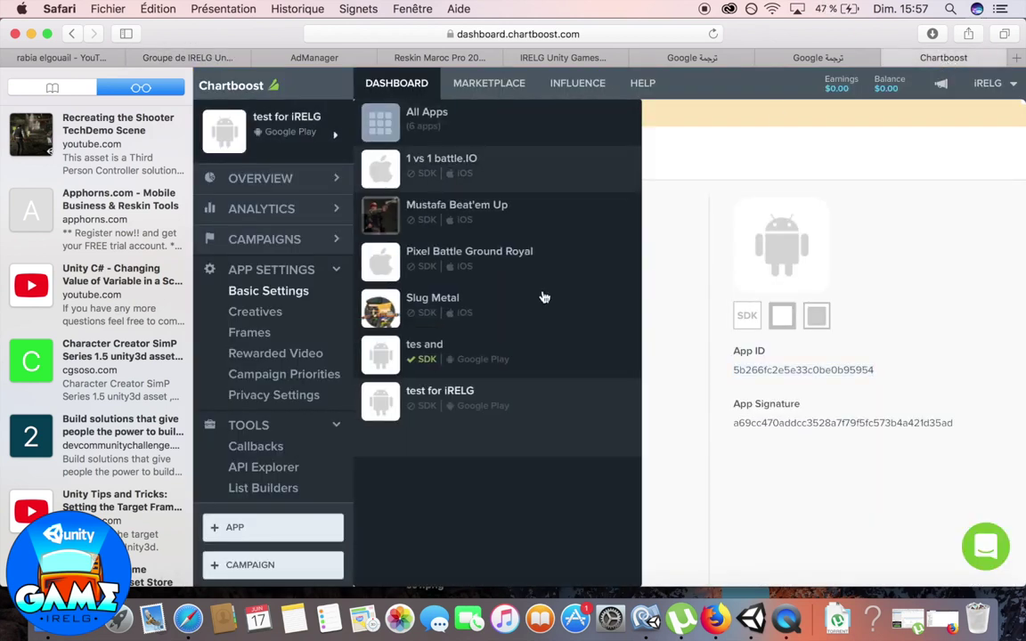
pyautogui.click(231, 85)
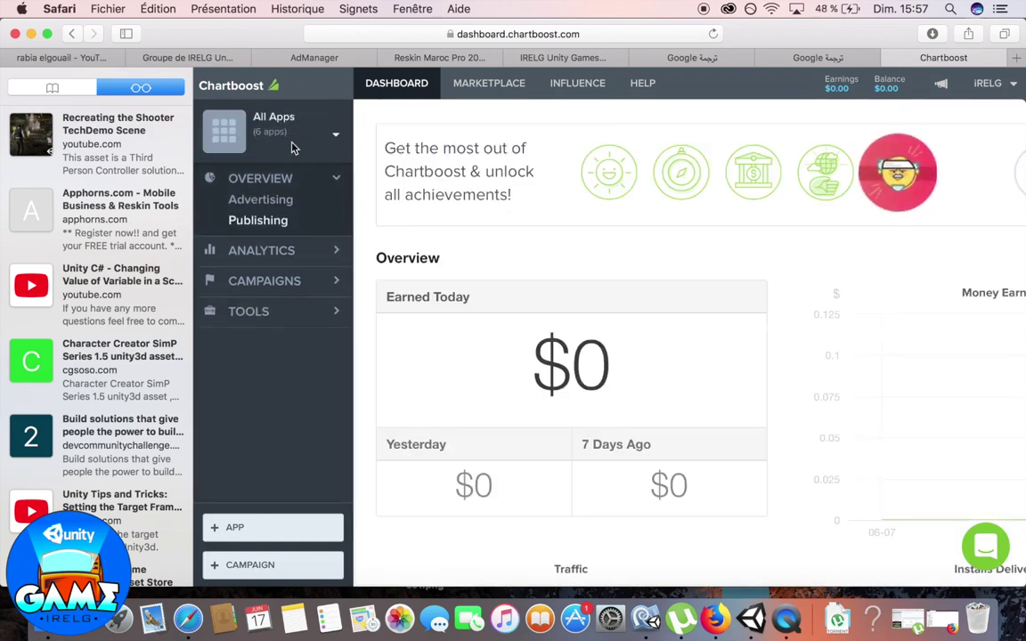
pyautogui.moveTo(293, 143)
pyautogui.click(463, 408)
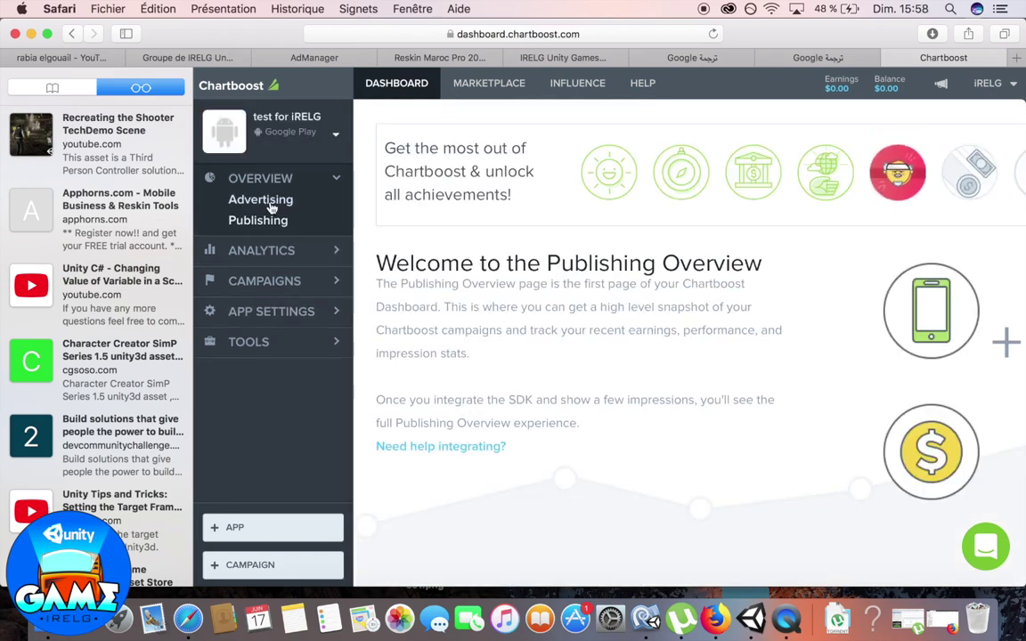
pyautogui.click(287, 316)
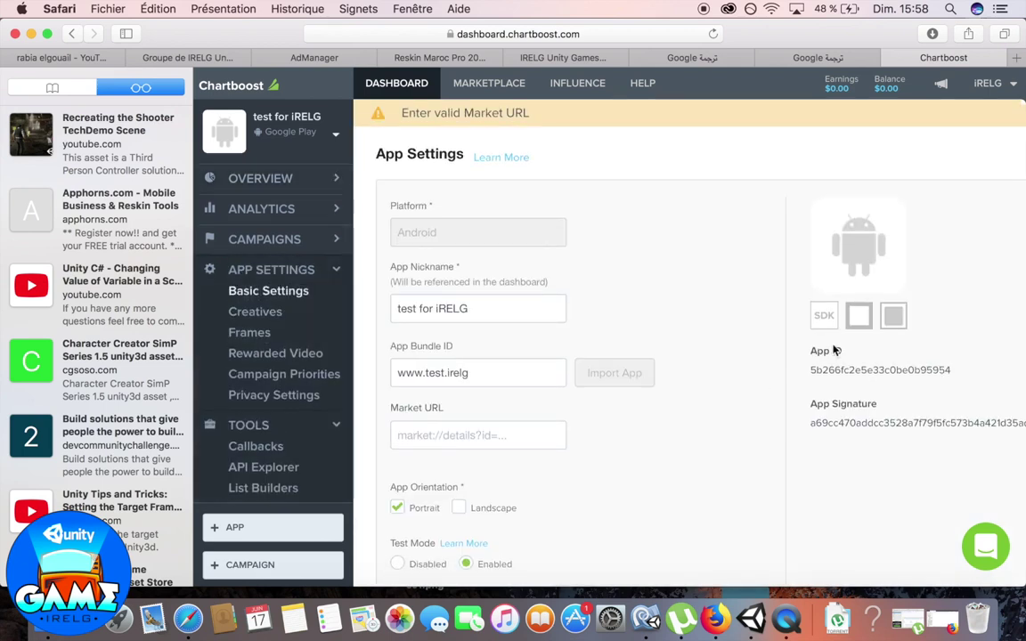
pyautogui.moveTo(811, 370); pyautogui.dragTo(952, 370)
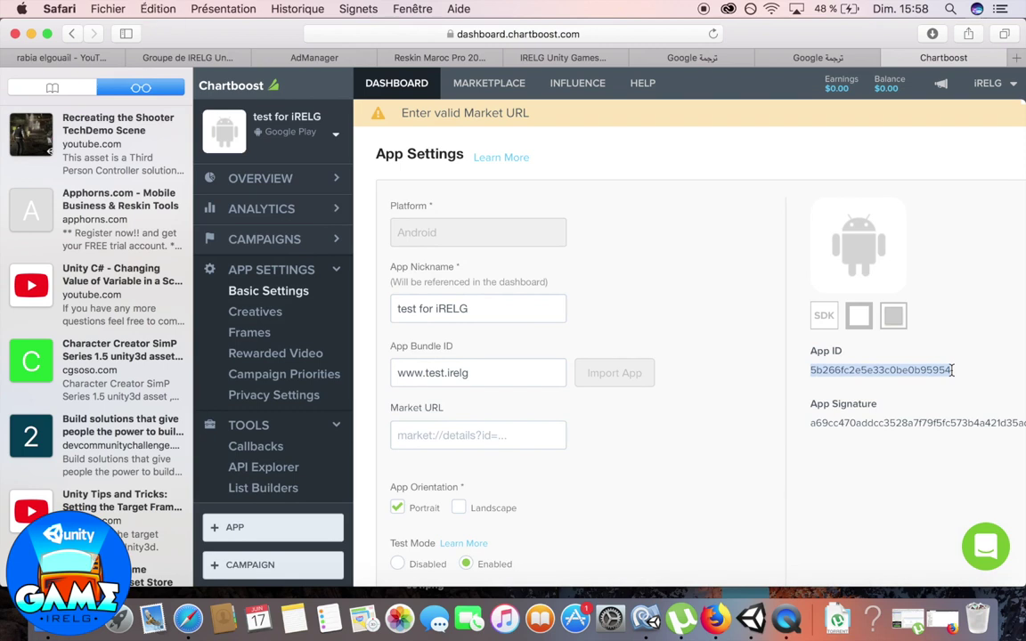
pyautogui.click(751, 621)
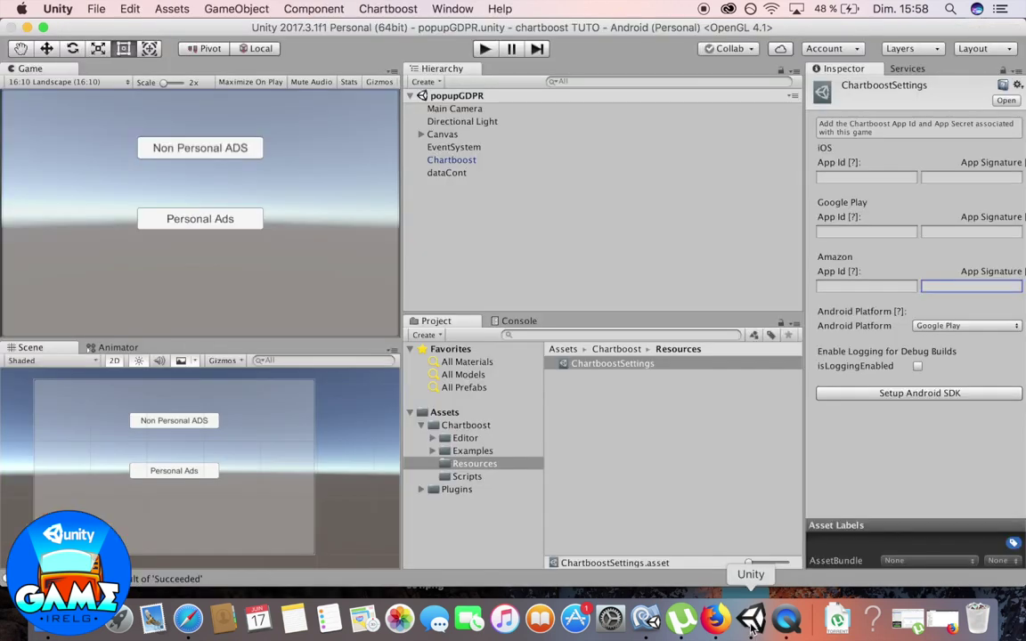
# Step: Paste the Chartboost App ID and App Signature into the Google Play fields
pyautogui.click(857, 231)
pyautogui.press('super+v')
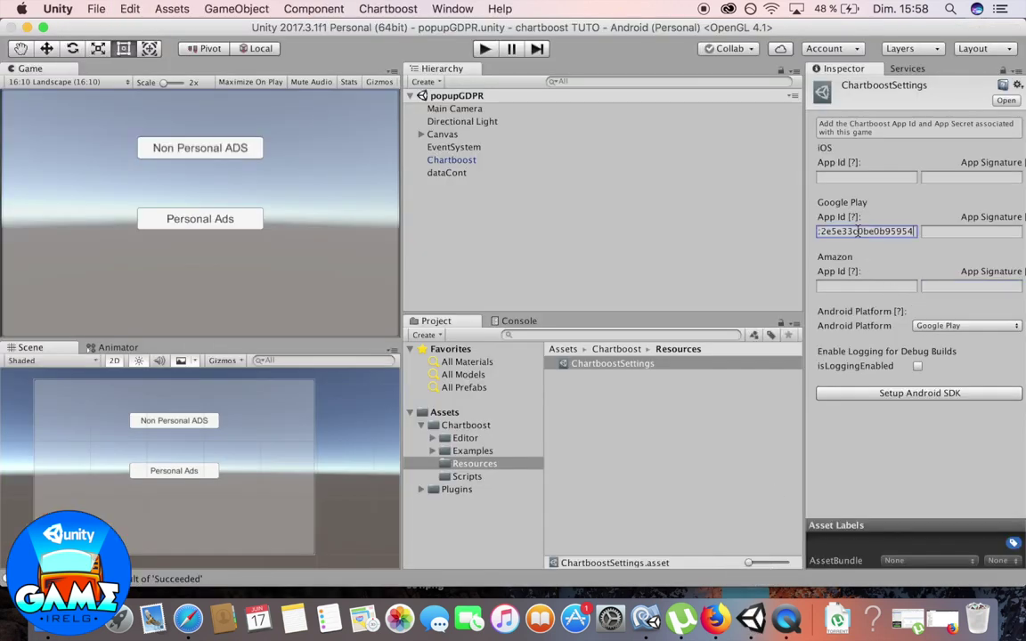
pyautogui.click(185, 624)
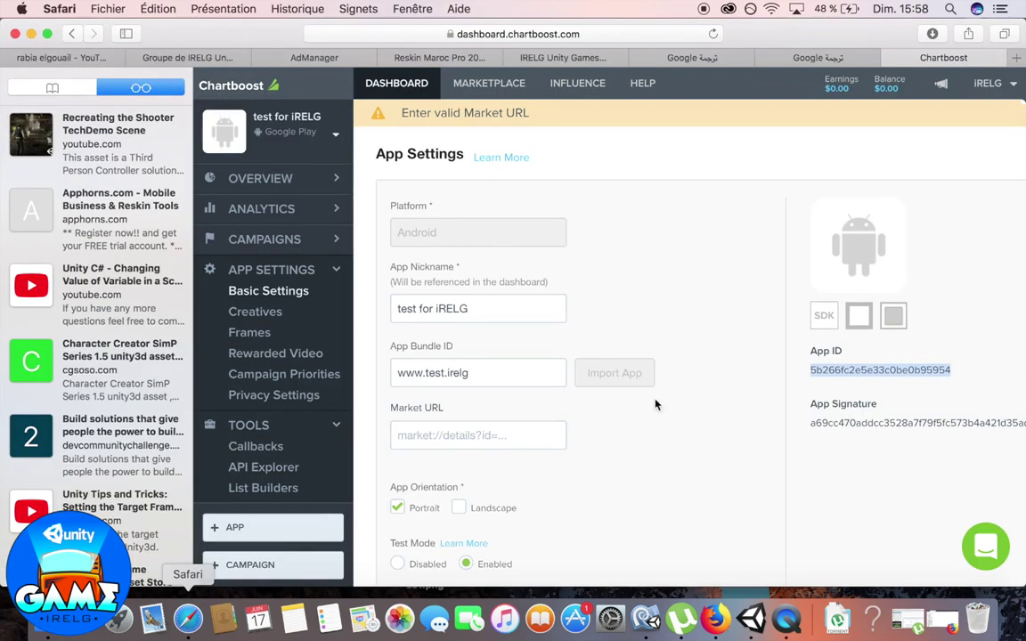
pyautogui.moveTo(810, 424); pyautogui.dragTo(935, 425)
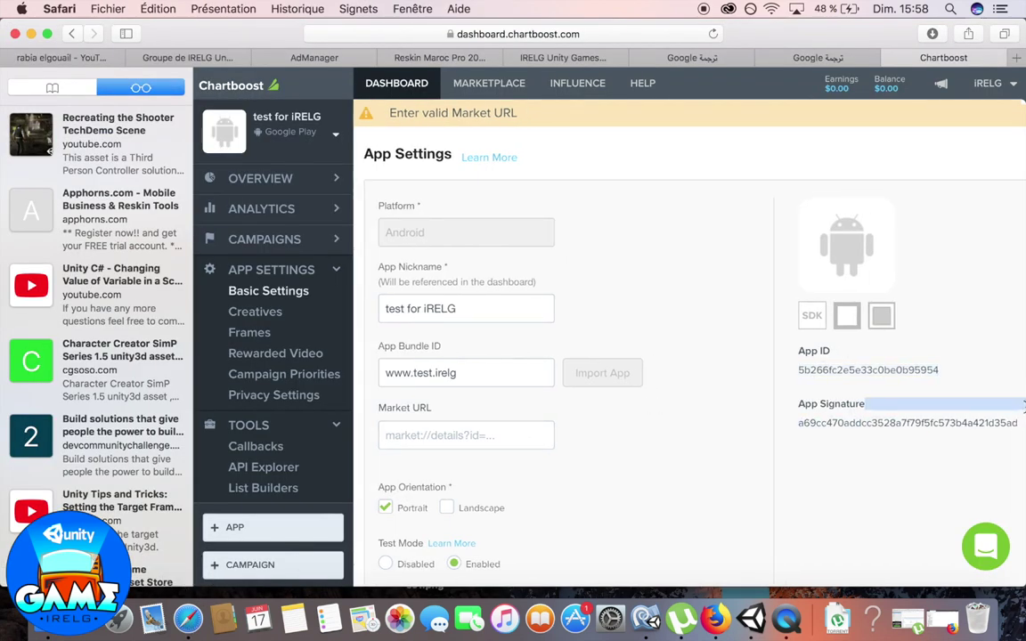
pyautogui.press('super+c')
pyautogui.click(751, 619)
pyautogui.click(932, 233)
pyautogui.press('super+v')
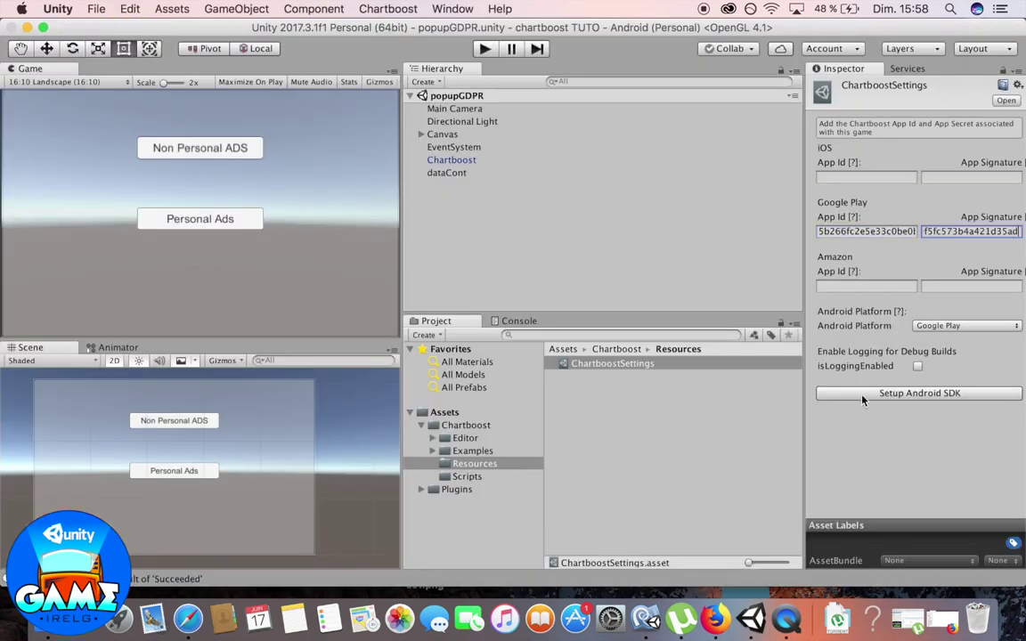
# Step: Run Setup Android SDK and dismiss the configured-successfully message
pyautogui.click(881, 394)
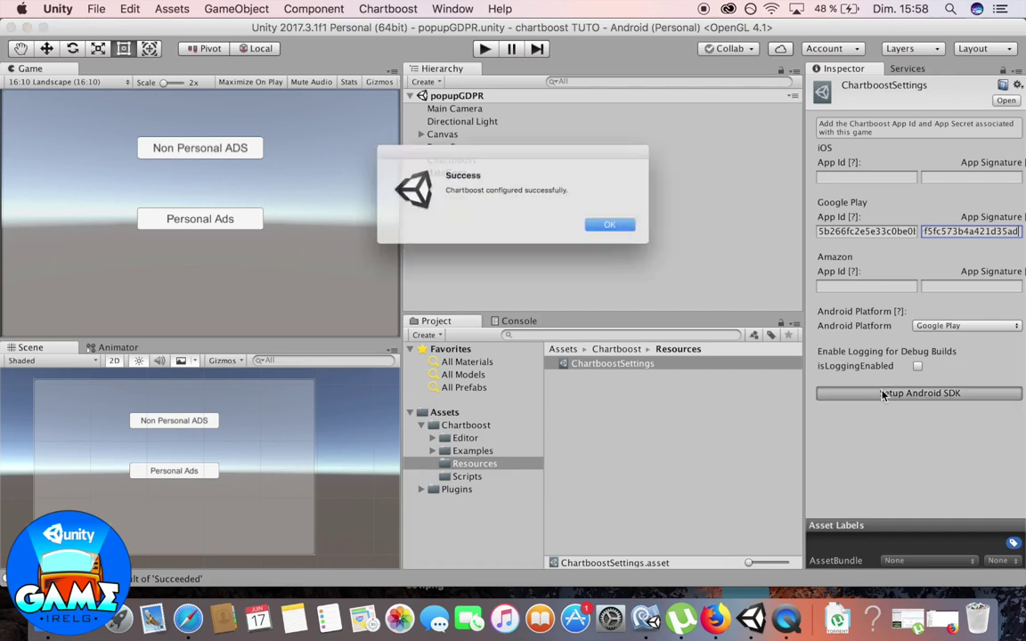
pyautogui.click(634, 234)
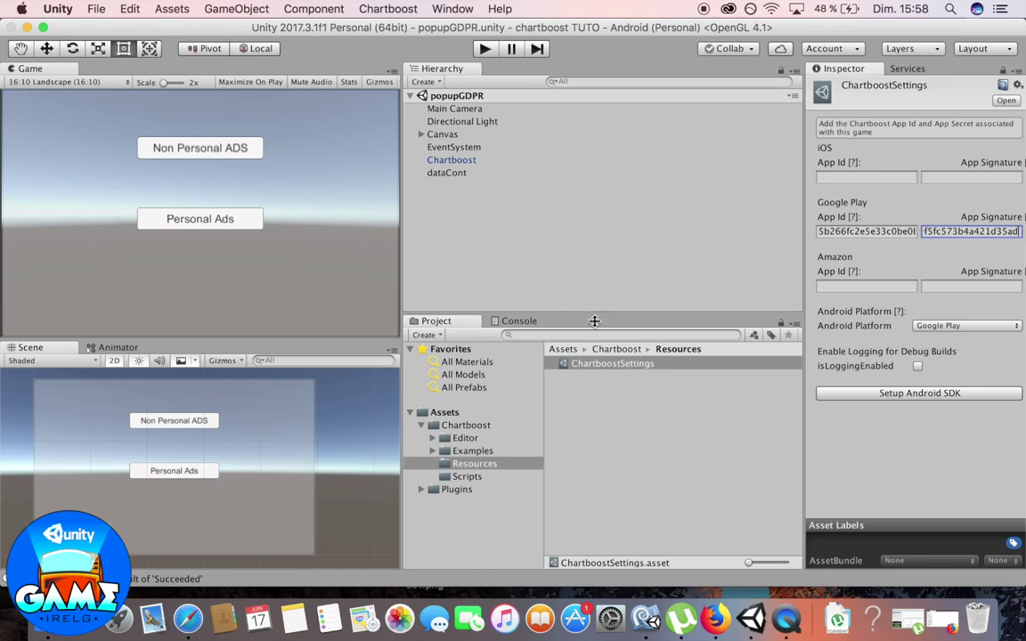
pyautogui.click(444, 412)
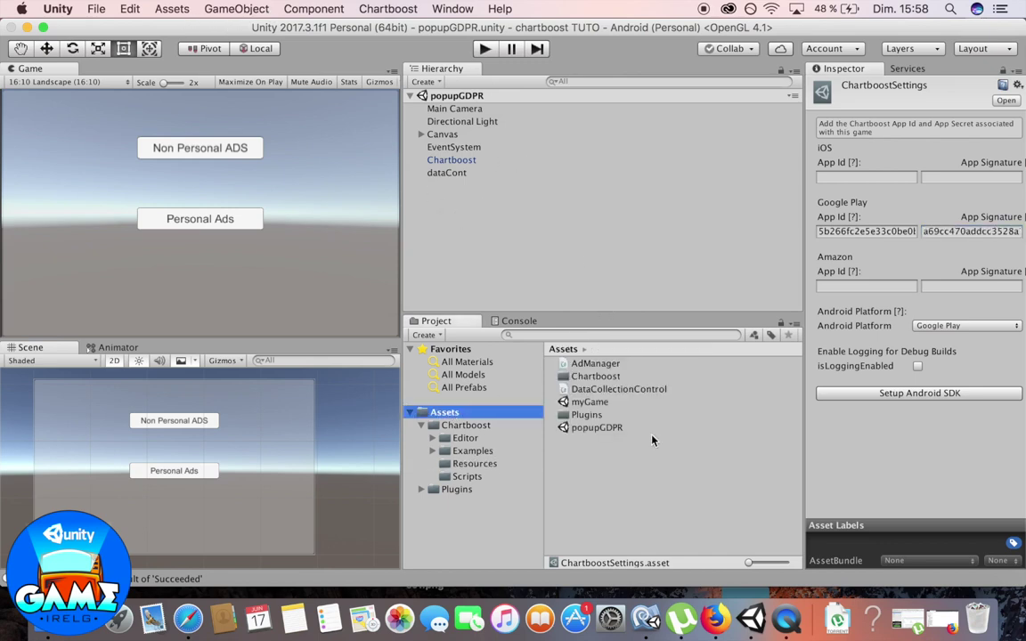
# Step: Open the myGame scene and check Canvas > Panel > Button's On Click() calls AdManager.showChart
pyautogui.click(591, 404)
pyautogui.doubleClick(593, 405)
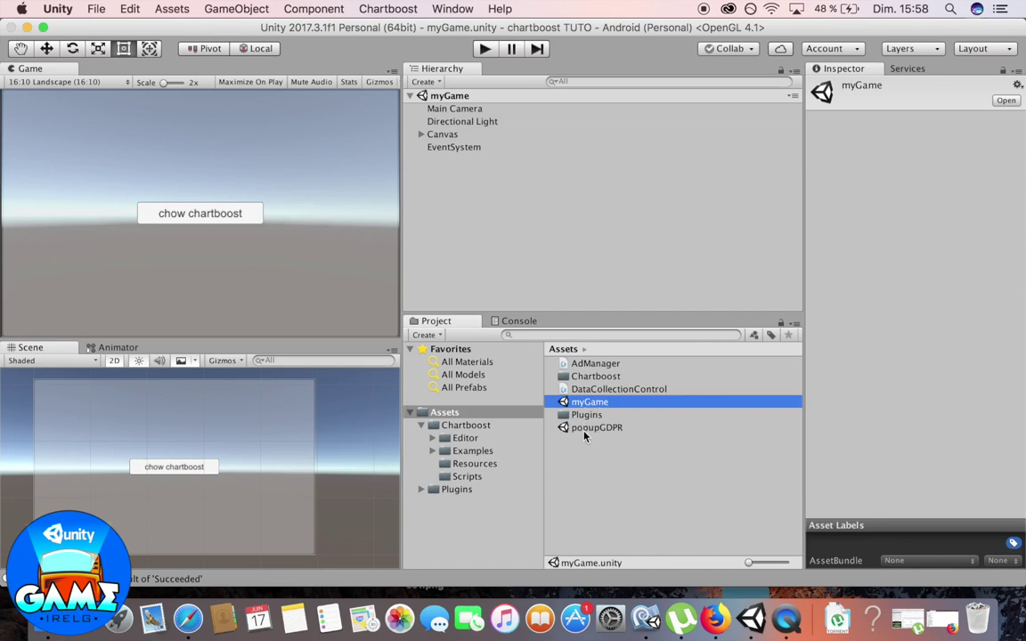
pyautogui.click(421, 133)
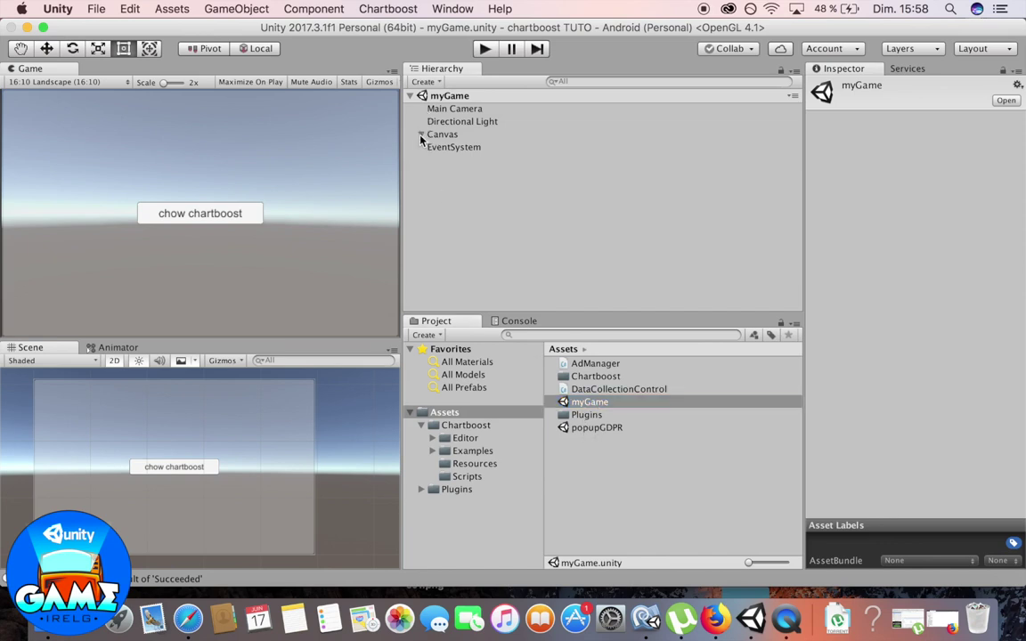
pyautogui.click(432, 147)
pyautogui.click(460, 160)
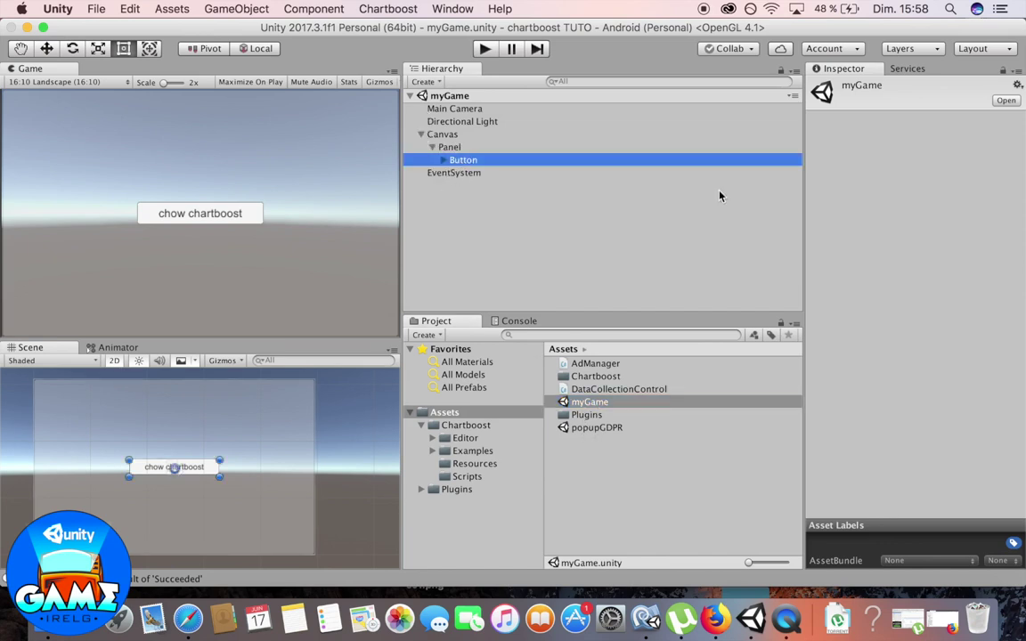
pyautogui.scroll(-10, 882, 290)
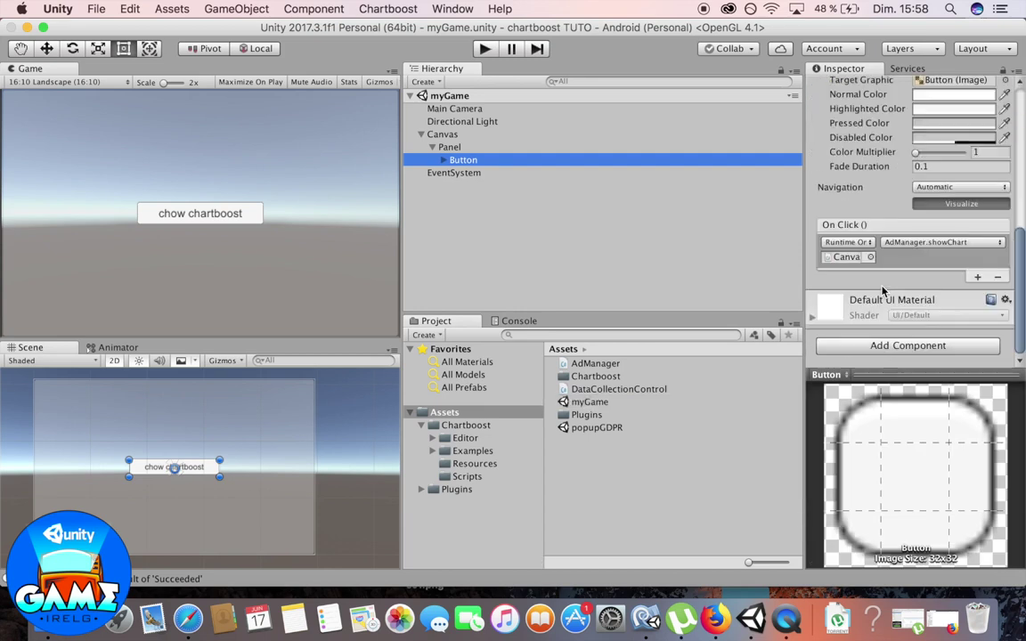
pyautogui.click(94, 9)
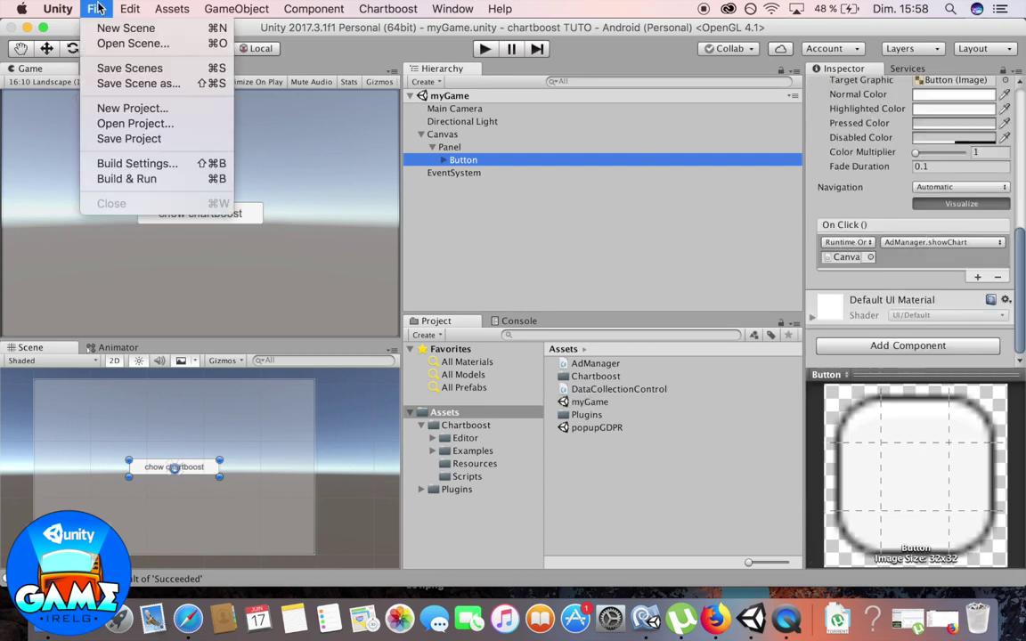
# Step: Build the Android APK as chartTest1, replacing the existing chartTest1.apk
pyautogui.click(134, 163)
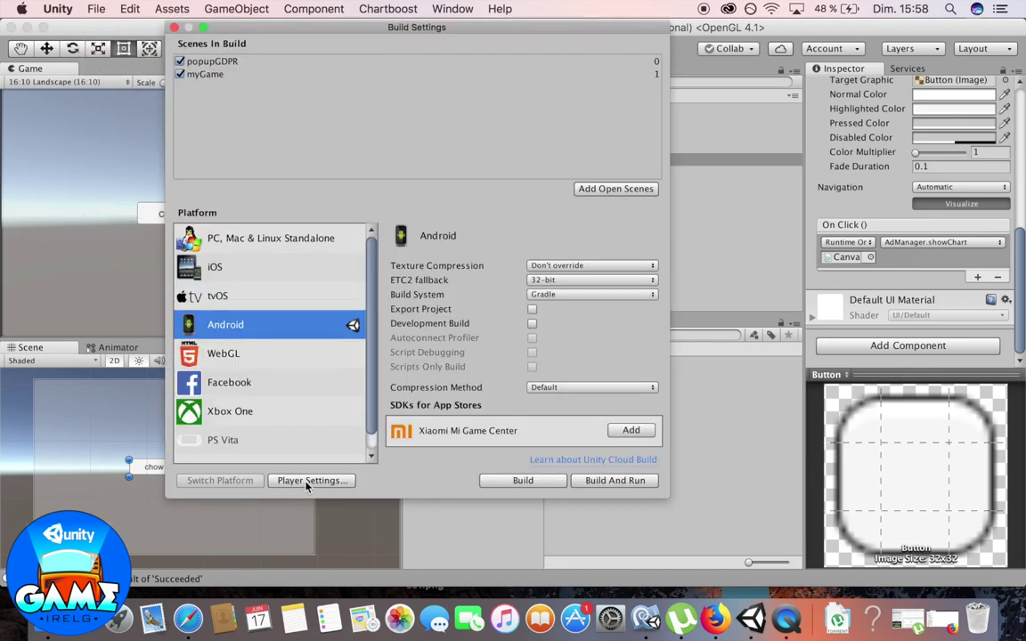
pyautogui.click(325, 482)
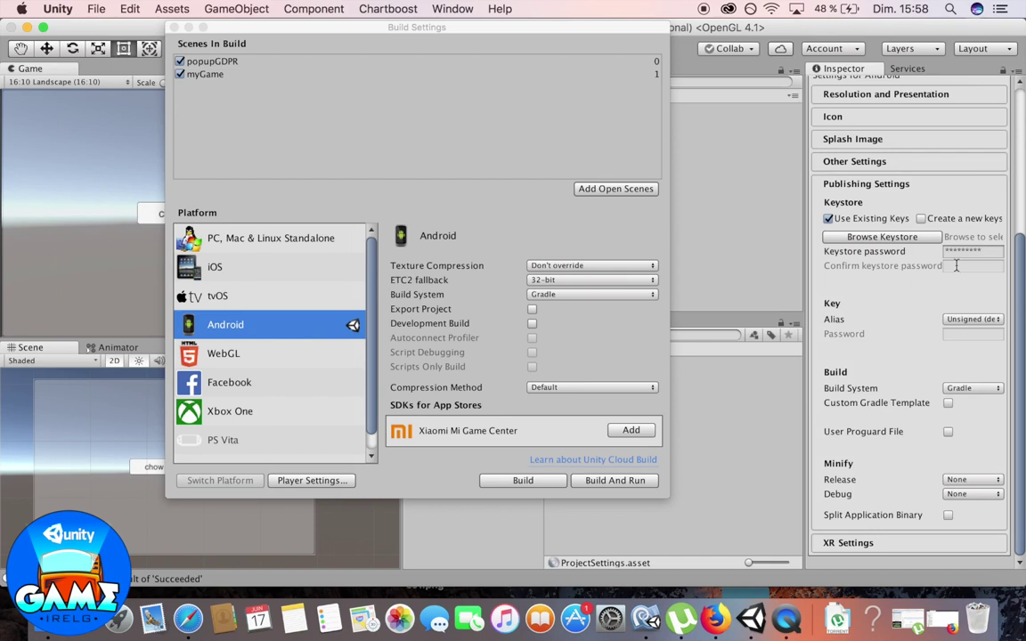
pyautogui.click(524, 481)
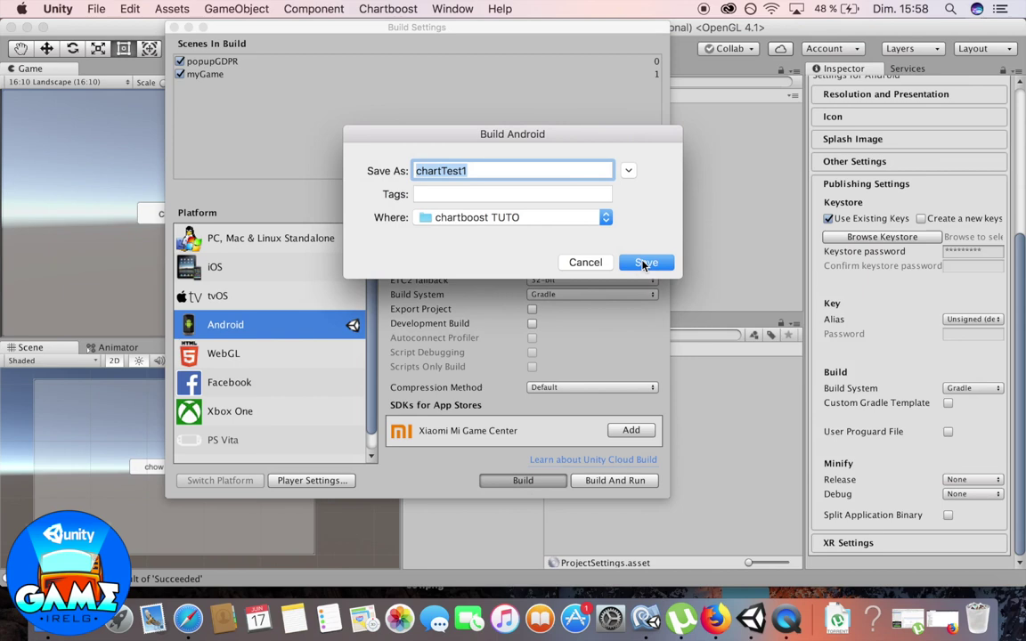
pyautogui.click(645, 263)
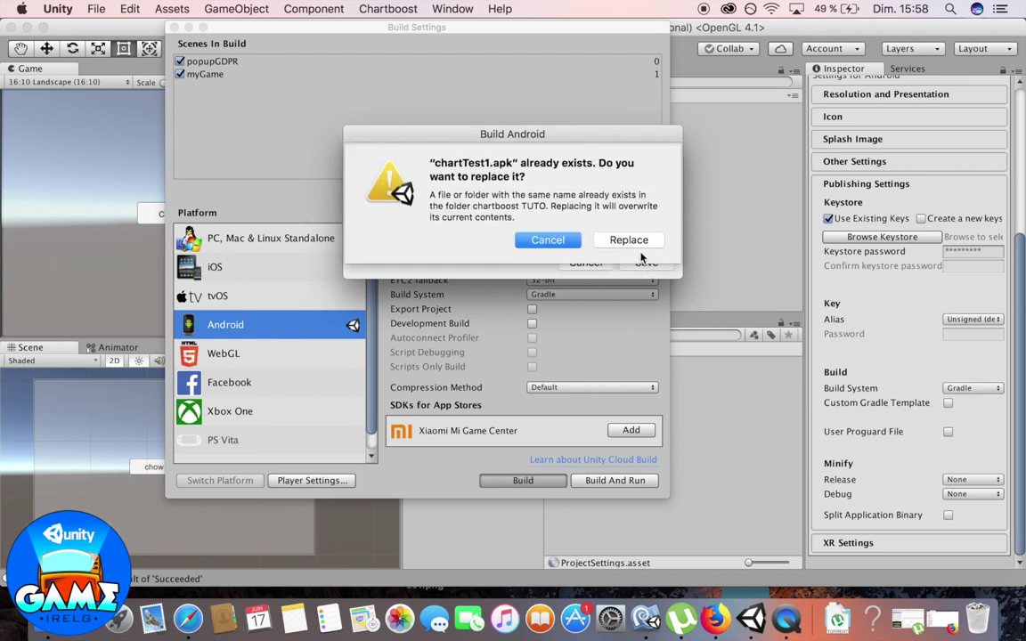
pyautogui.click(636, 236)
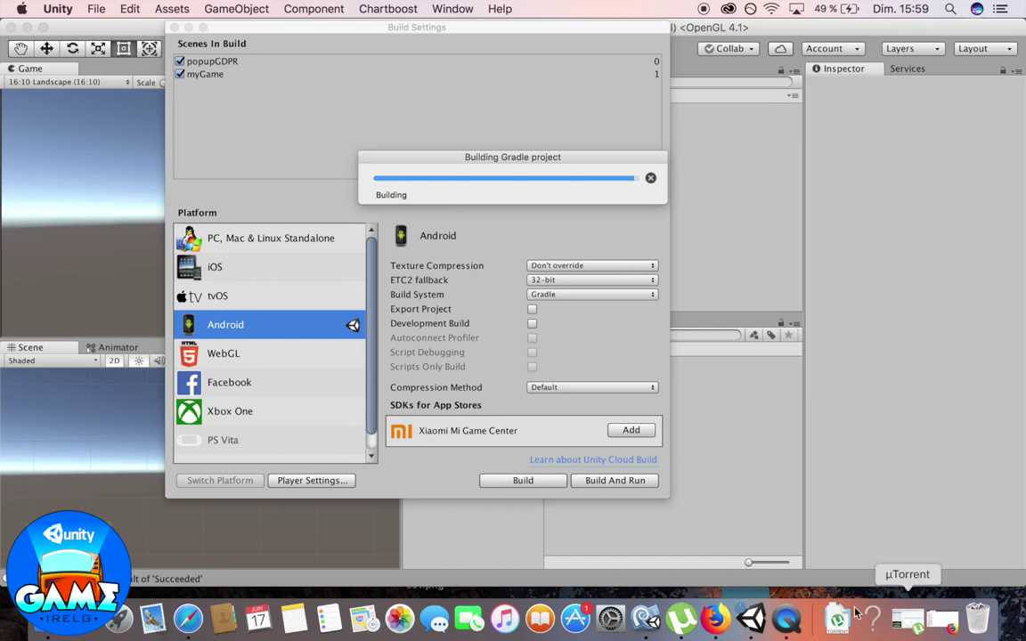
# Step: Let the Gradle build finish and check chartTest1.apk in the chartboost TUTO folder
pyautogui.click(793, 621)
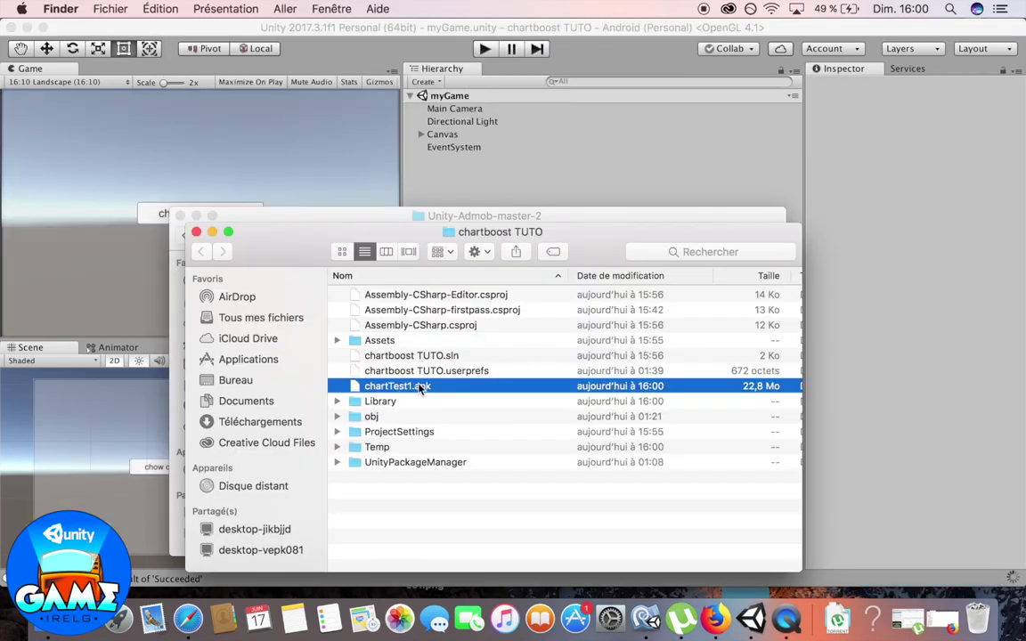
pyautogui.rightClick(787, 618)
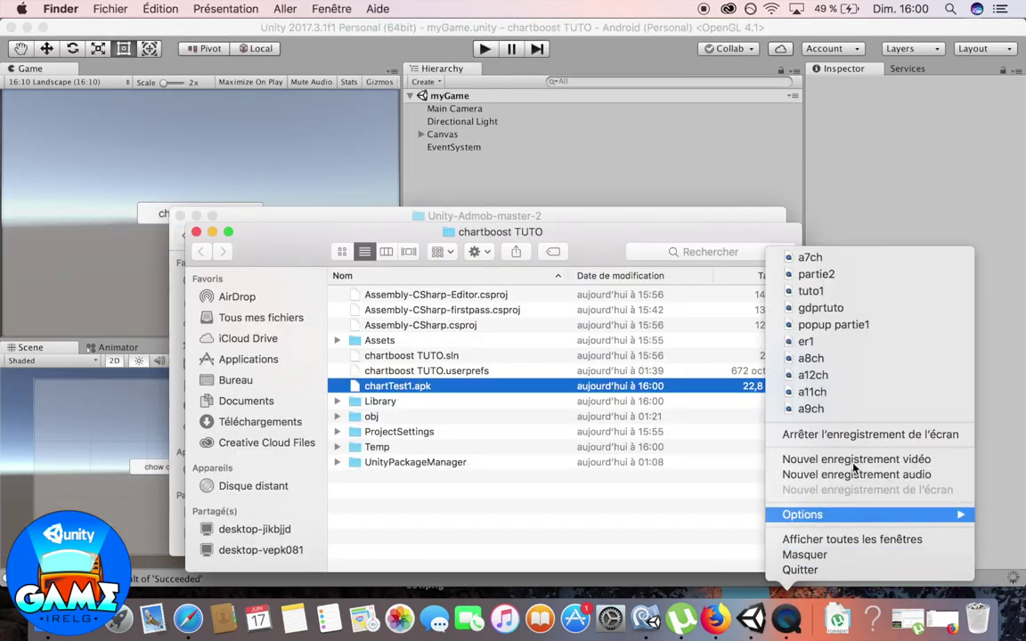
pyautogui.click(848, 435)
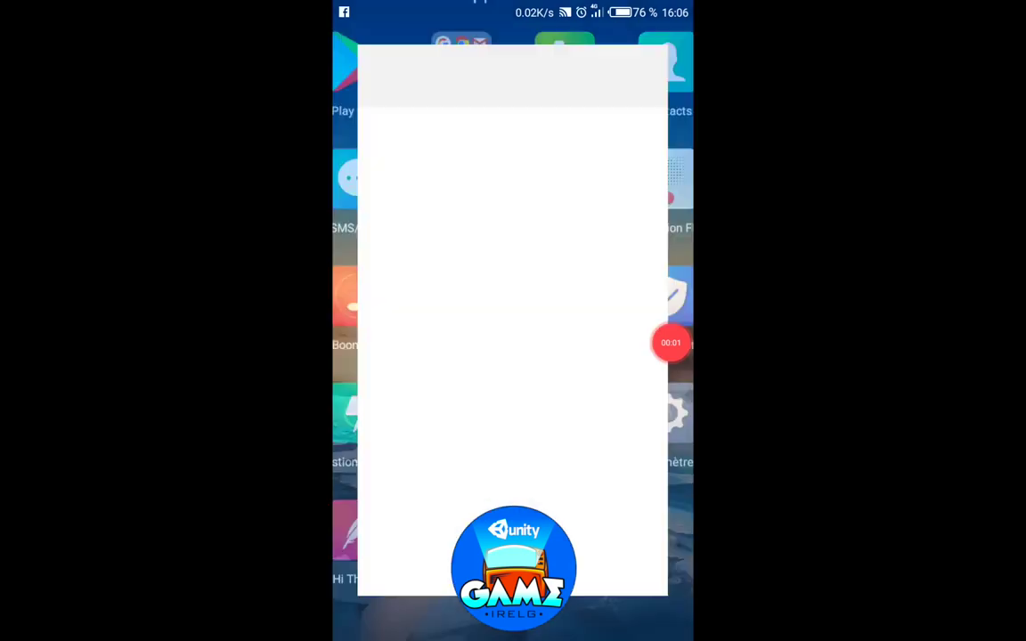
# Step: Install chartTest1.apk from the phone's Applications files, launch it and allow both permissions
pyautogui.click(398, 294)
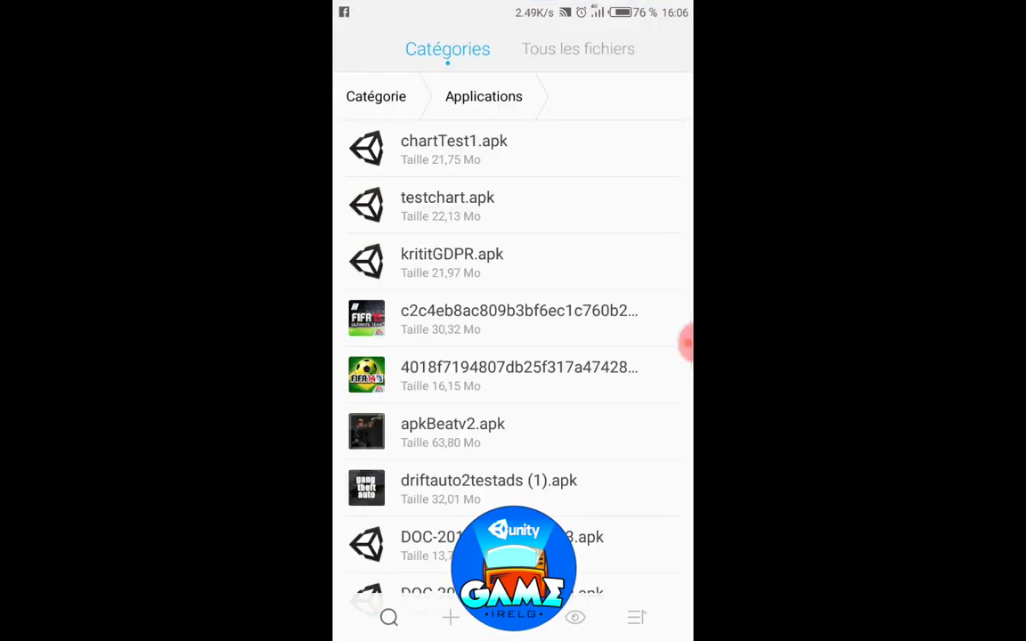
pyautogui.click(454, 149)
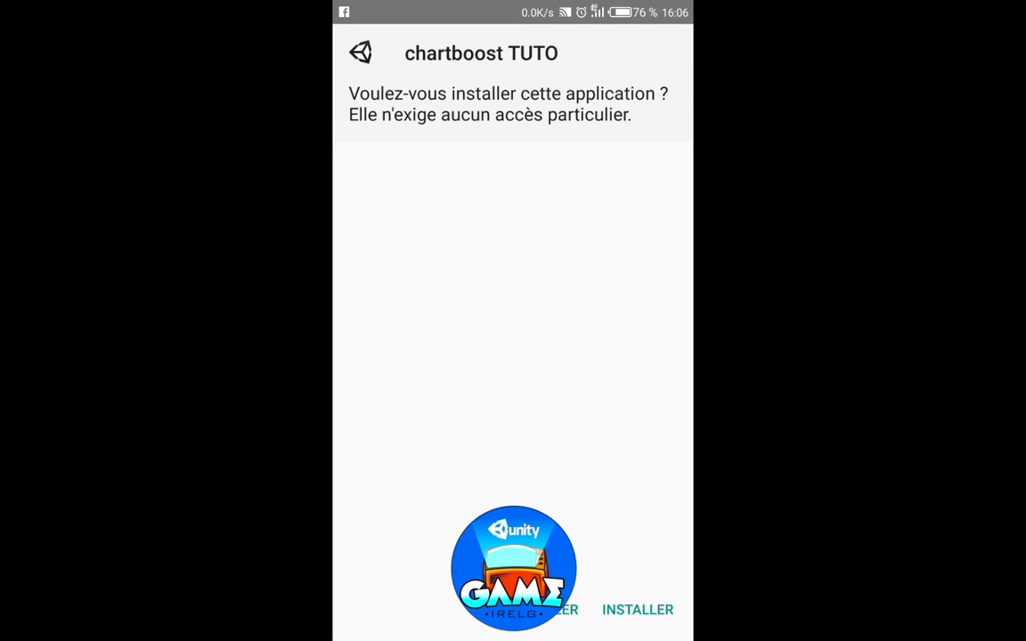
pyautogui.click(637, 610)
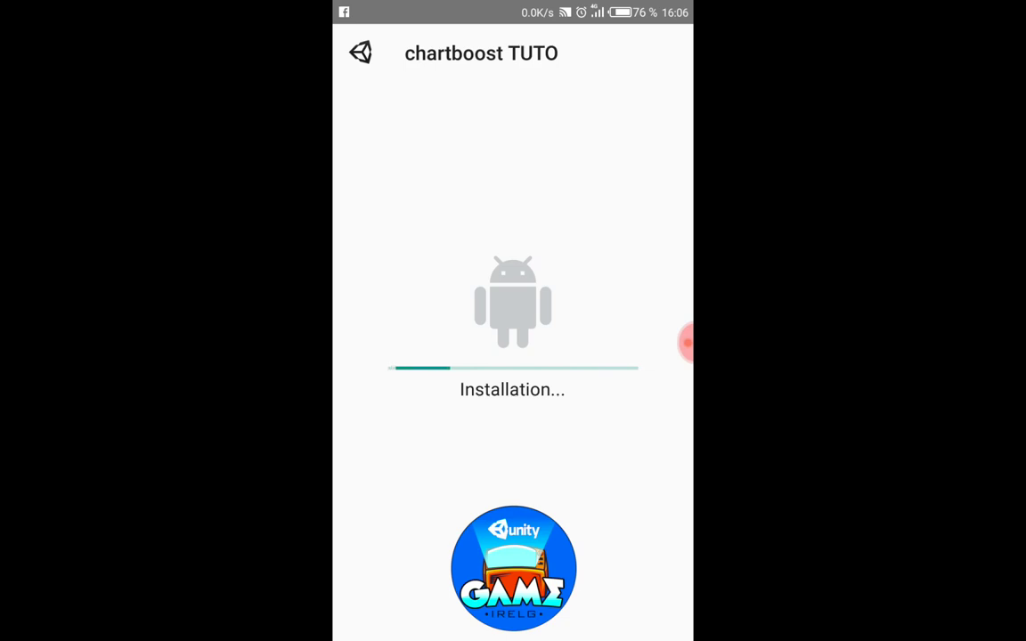
pyautogui.click(648, 609)
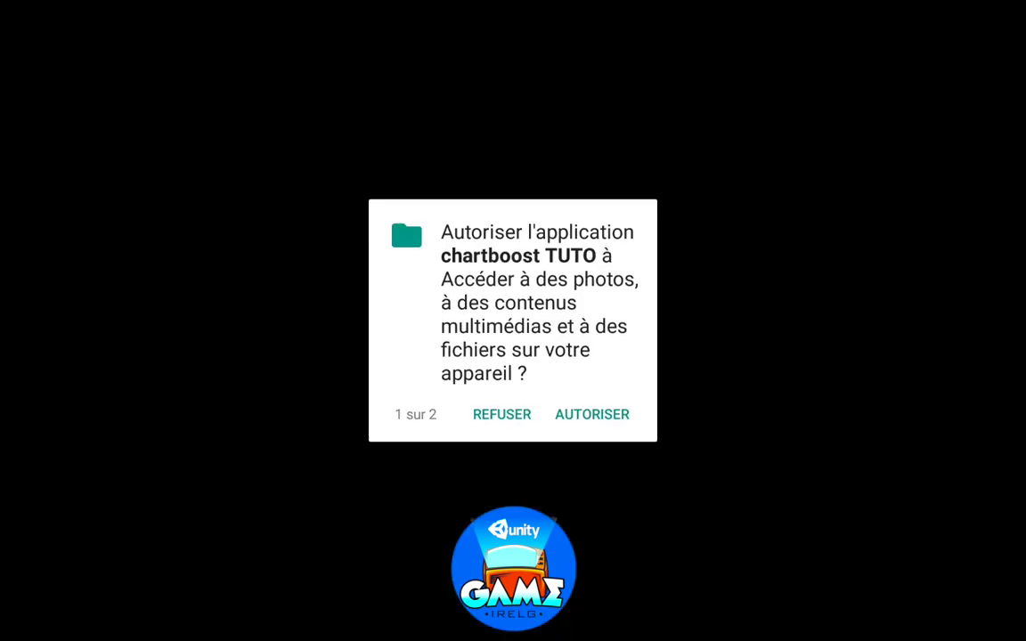
pyautogui.click(591, 414)
pyautogui.click(684, 342)
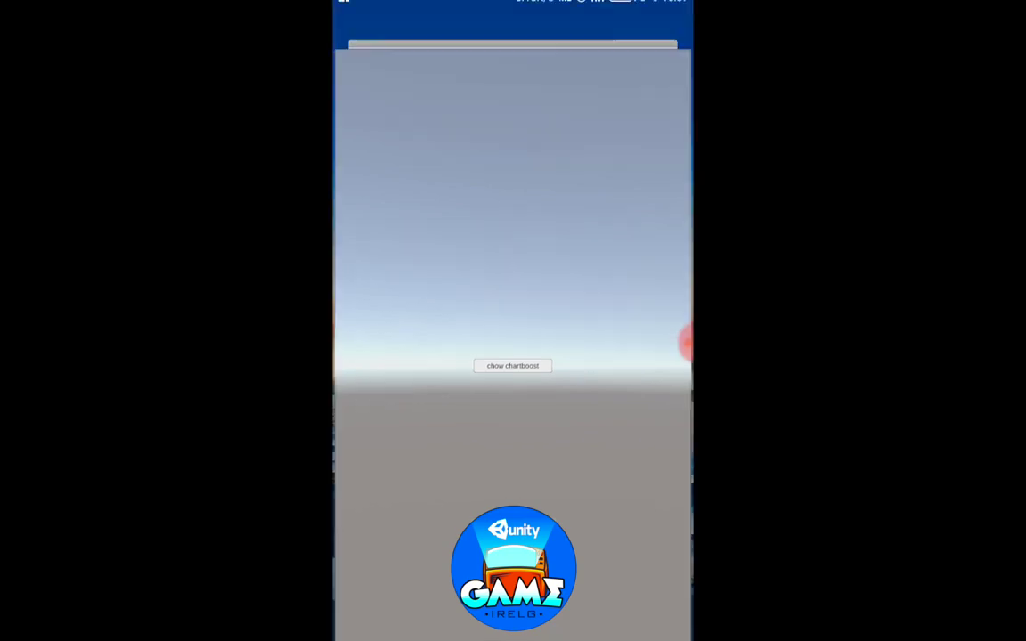
# Step: Swipe the running chartboost TUTO app away and return to the Android home screen
pyautogui.moveTo(513, 414); pyautogui.dragTo(356, 414)
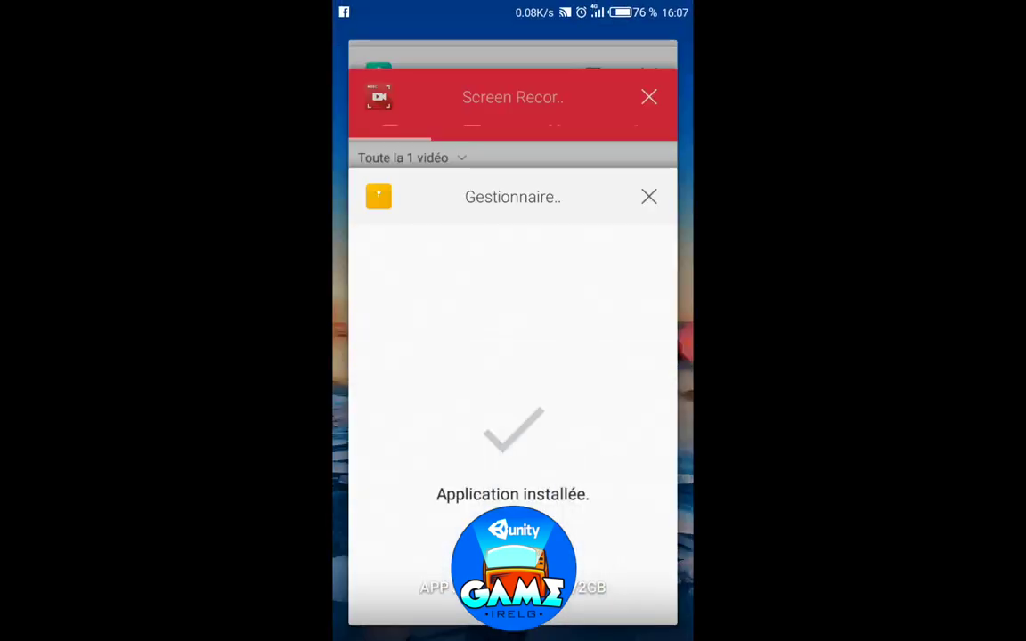
pyautogui.scroll(3, 513, 356)
pyautogui.press('Home')
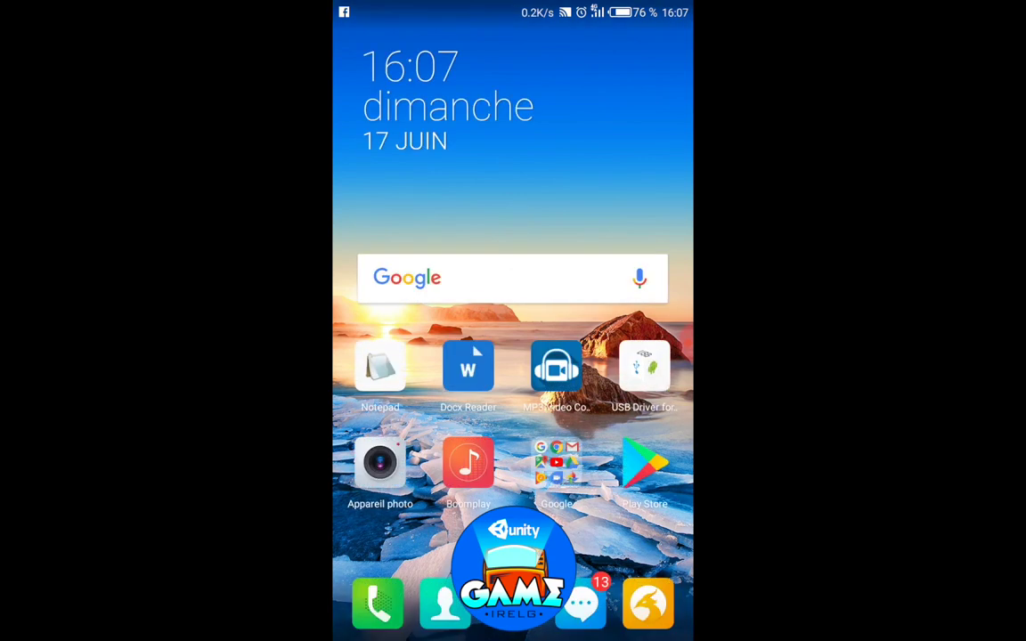
# Step: Relaunch chartboost TUTO from the app drawer so it reaches the chow chartboost scene
pyautogui.moveTo(513, 490); pyautogui.dragTo(513, 223)
pyautogui.moveTo(623, 312)
pyautogui.mouseDown()
pyautogui.moveTo(401, 311)
pyautogui.moveTo(534, 312)
pyautogui.mouseUp()
pyautogui.moveTo(623, 311); pyautogui.dragTo(401, 312)
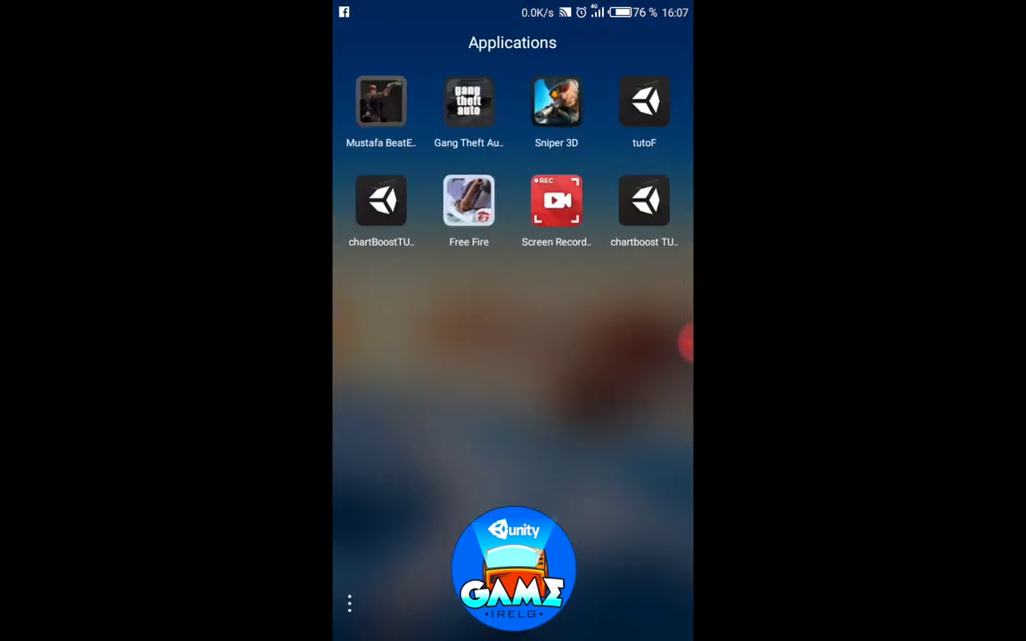
pyautogui.click(644, 200)
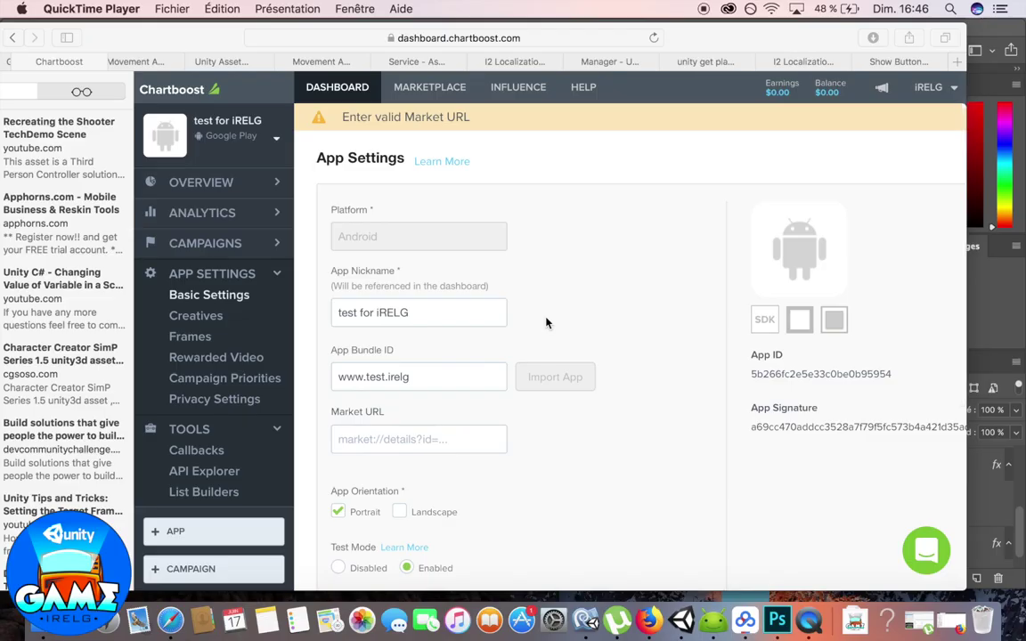
# Step: Reload the Chartboost App Settings page for test for iRELG to confirm the SDK shows as added
pyautogui.click(527, 38)
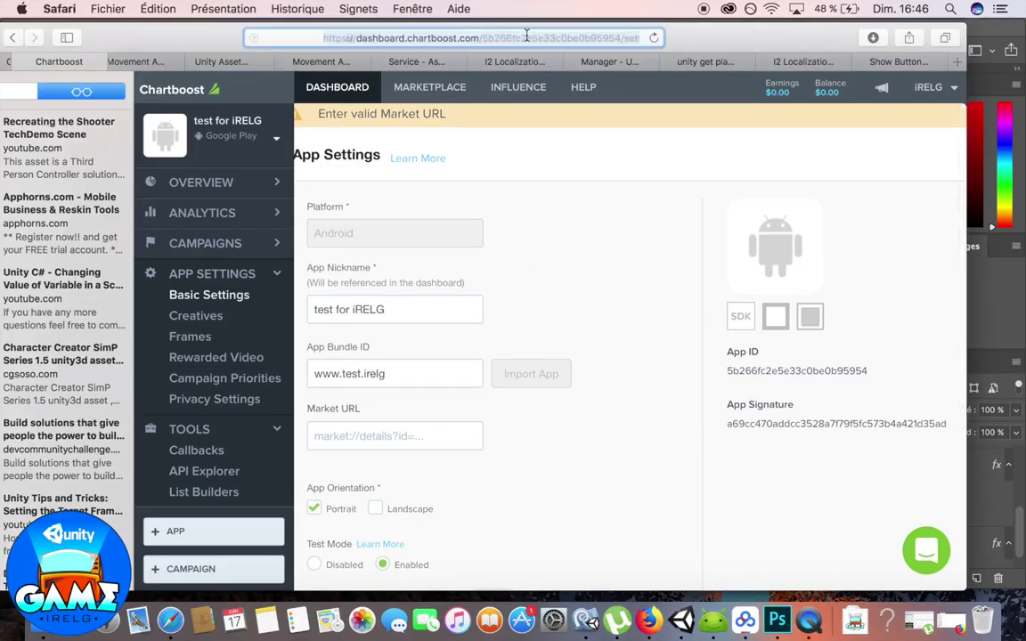
pyautogui.press('Return')
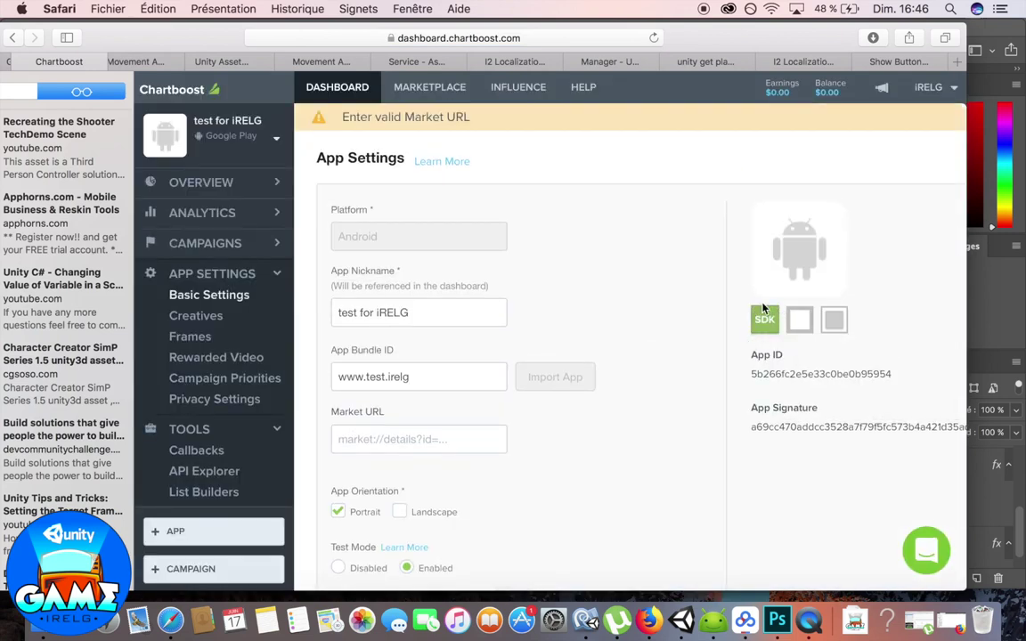
pyautogui.rightClick(812, 620)
pyautogui.click(852, 440)
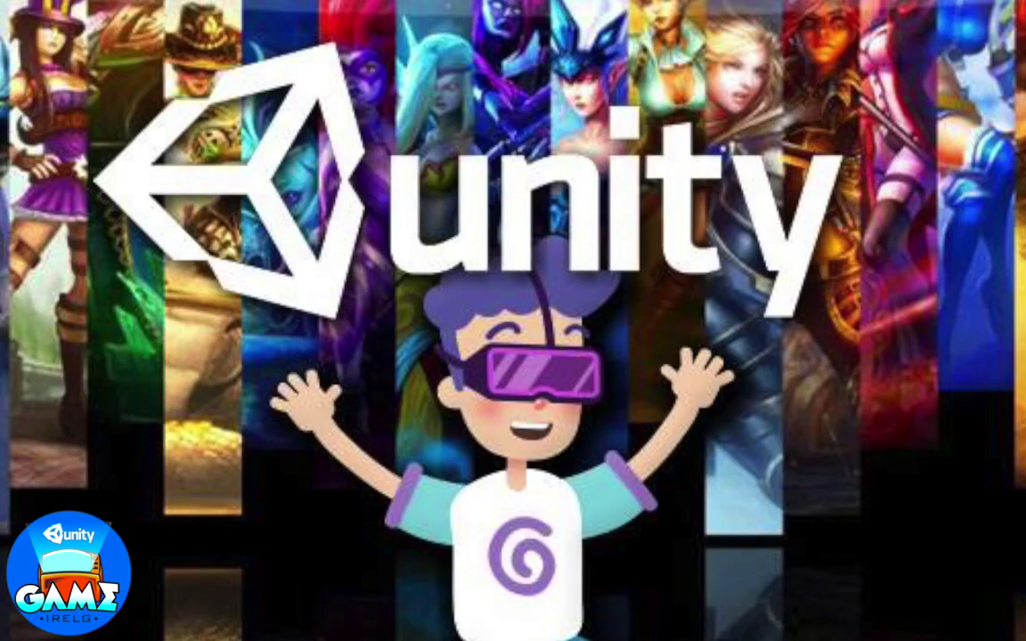